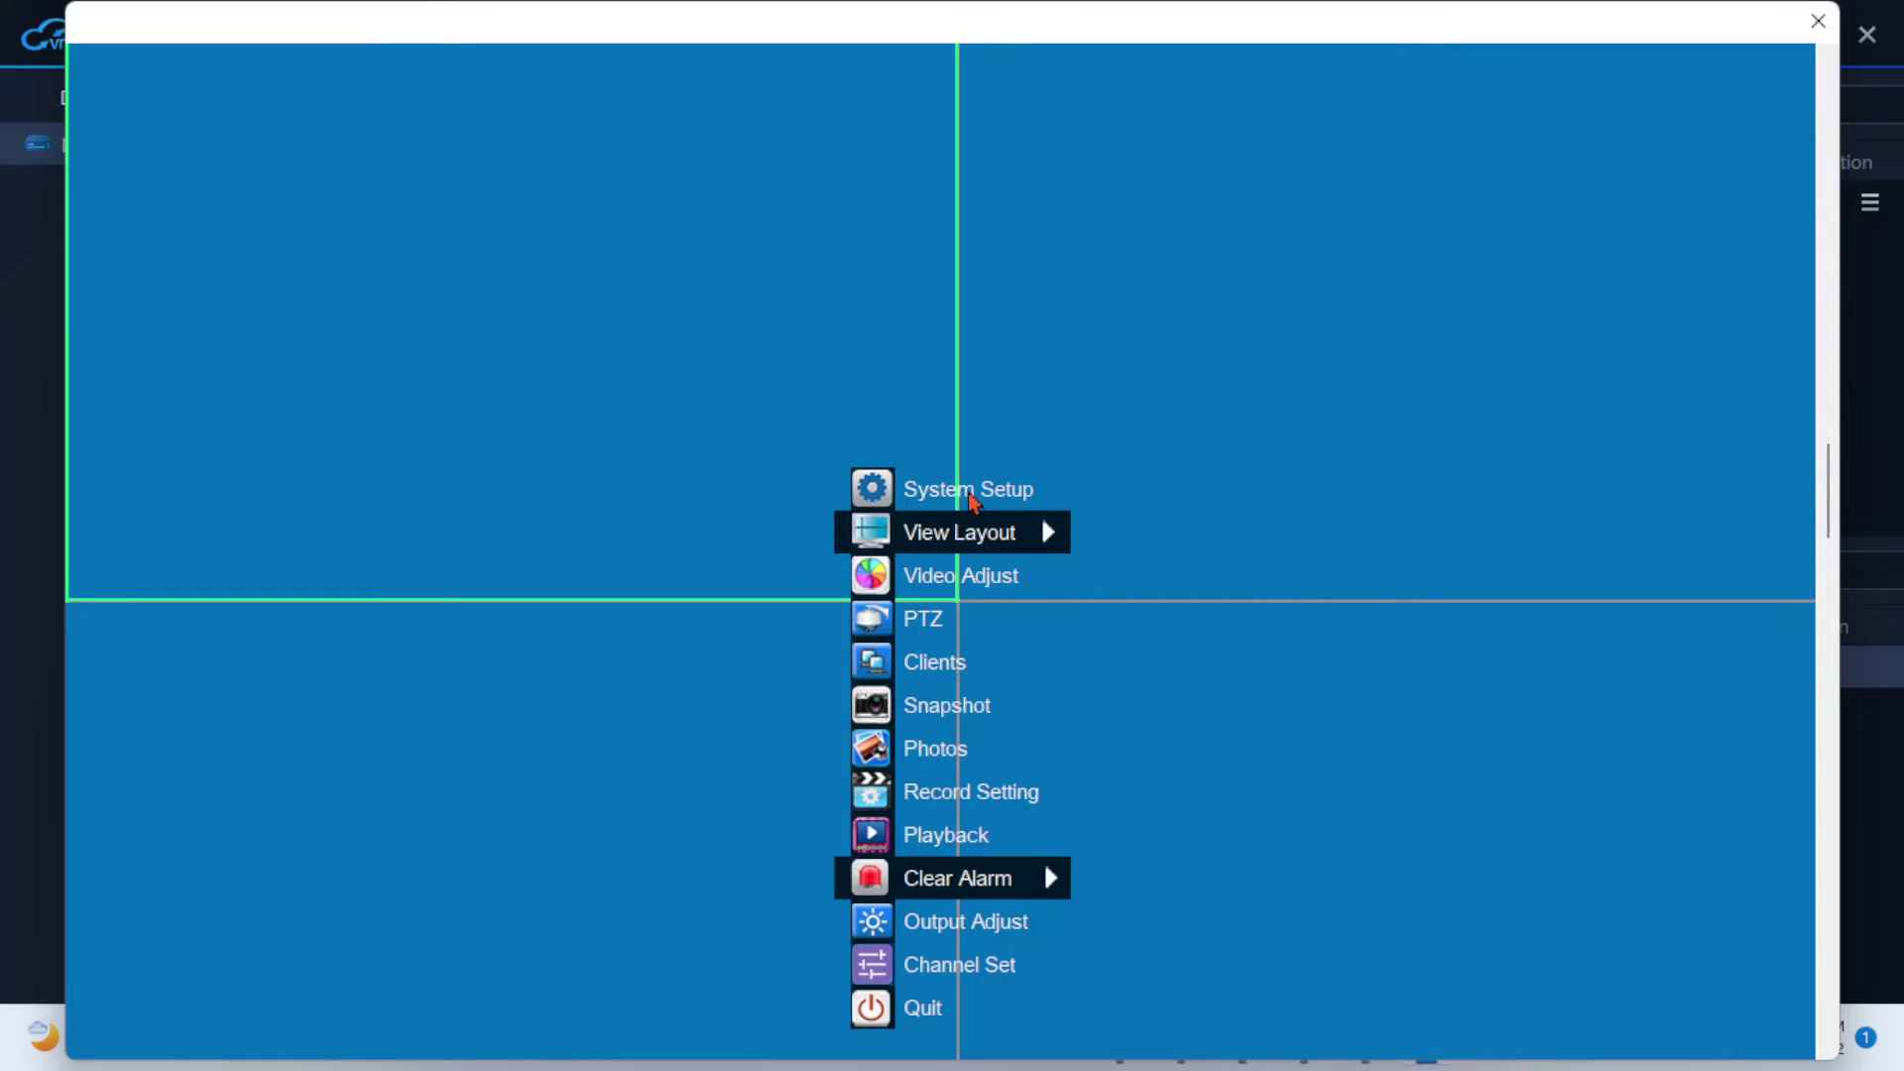
- Bring up the device's main setup menu over the configuration window
click(970, 491)
- Review the Alarm E-Mail sender and receiver settings, then return to Live Preview
click(625, 573)
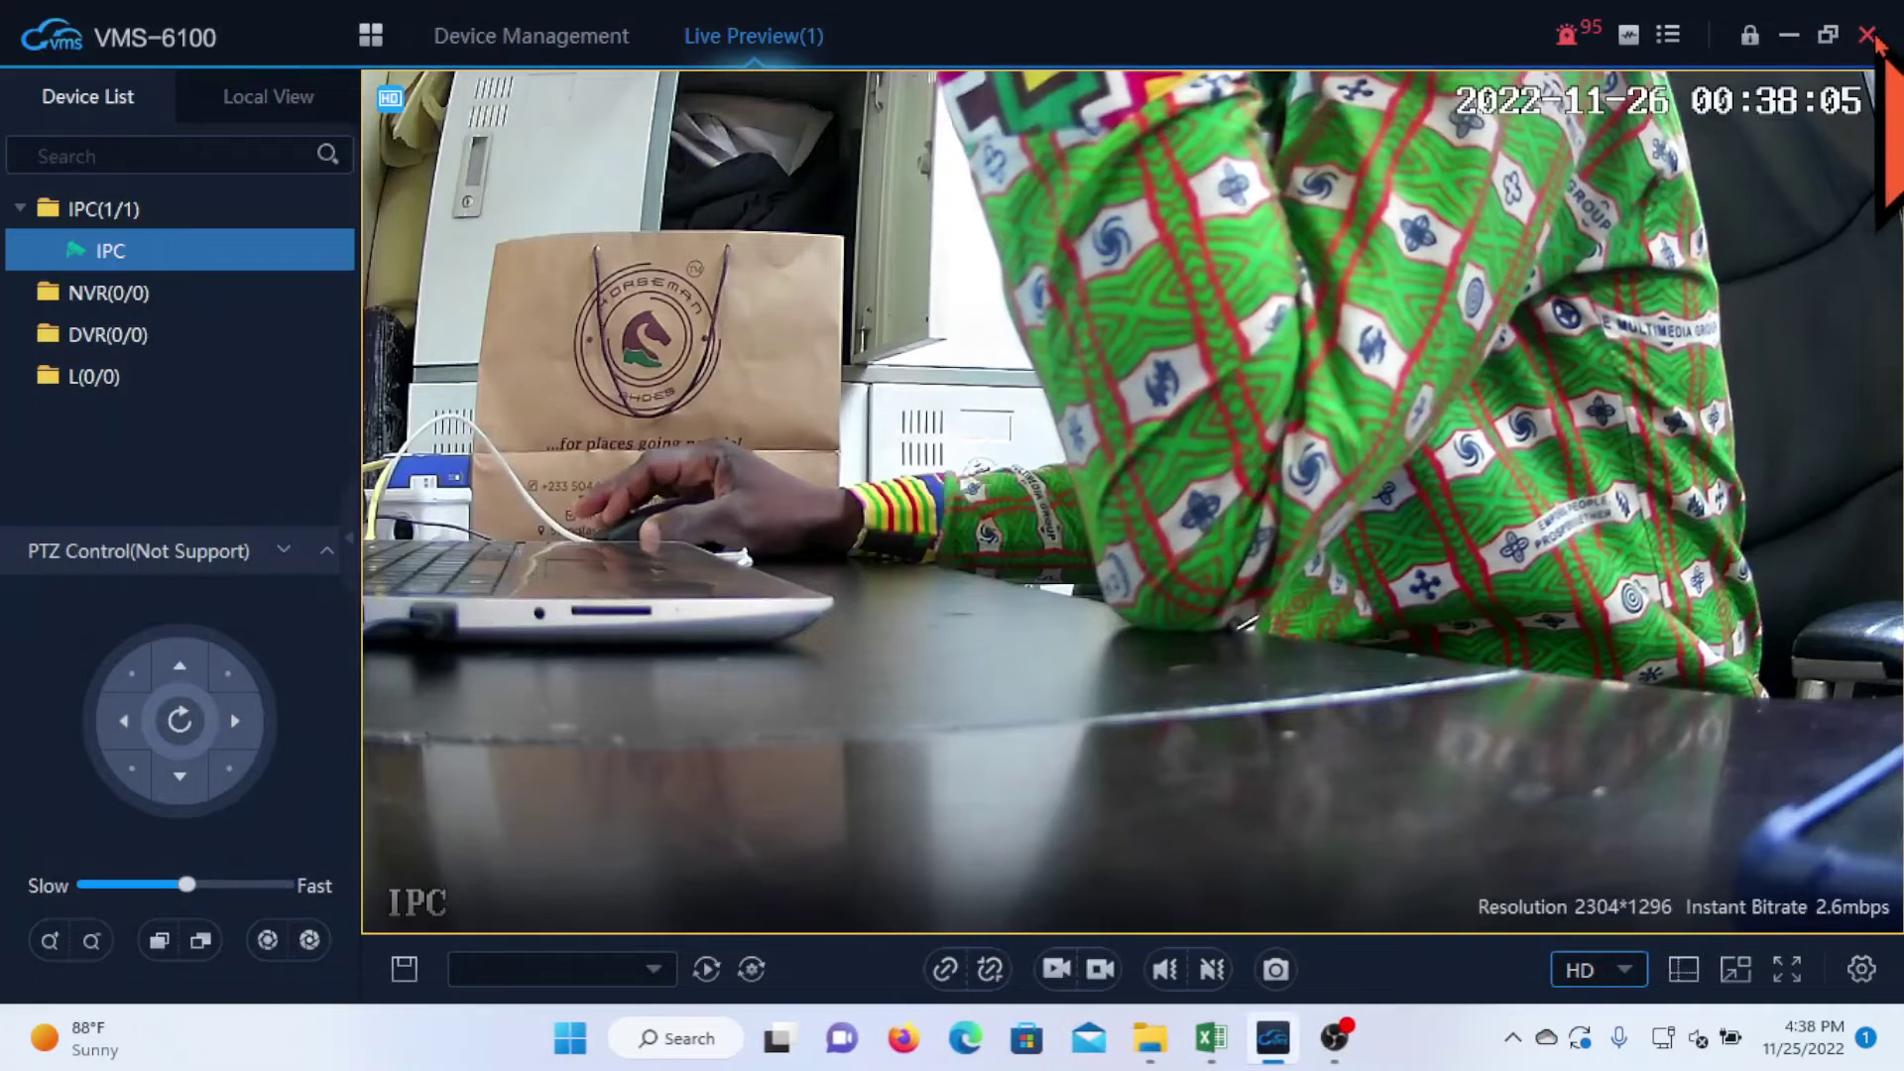
- Open the camera's Device Setting web page in the browser from the live feed
right_click(871, 325)
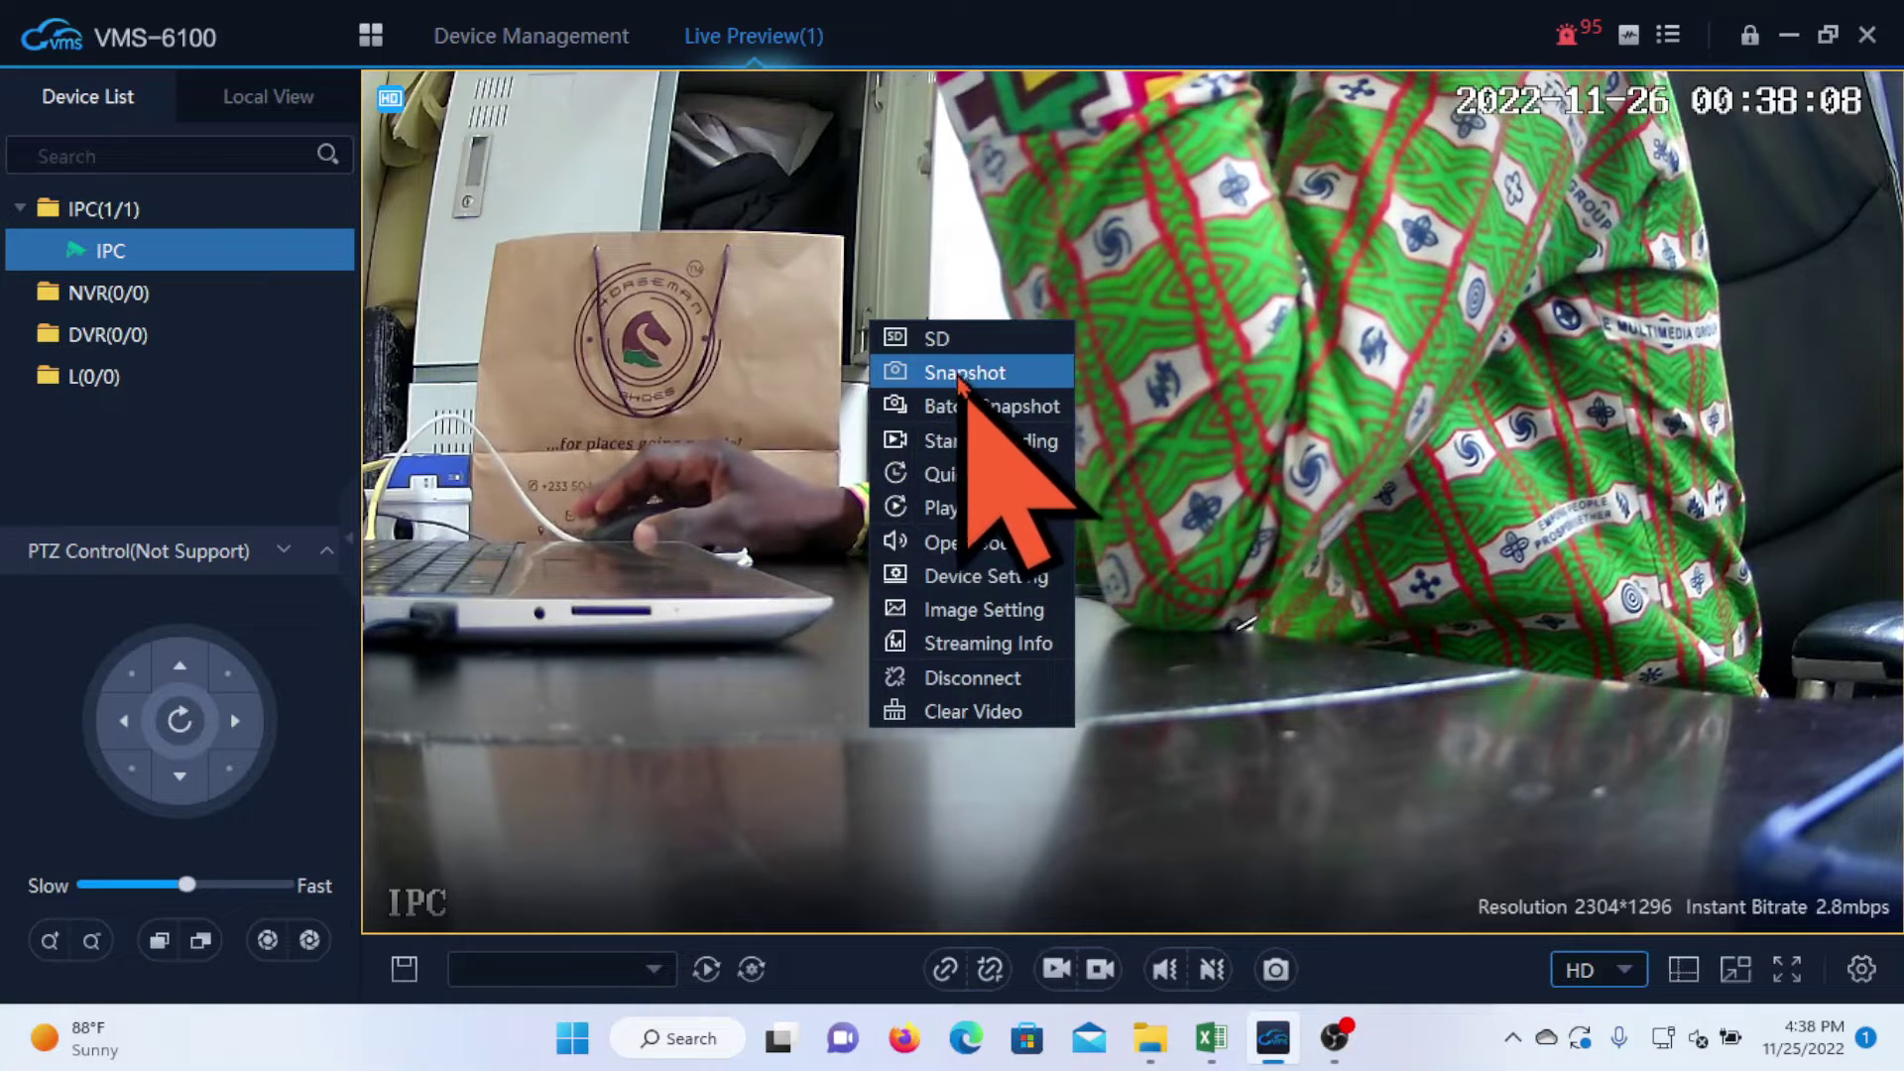
click(988, 574)
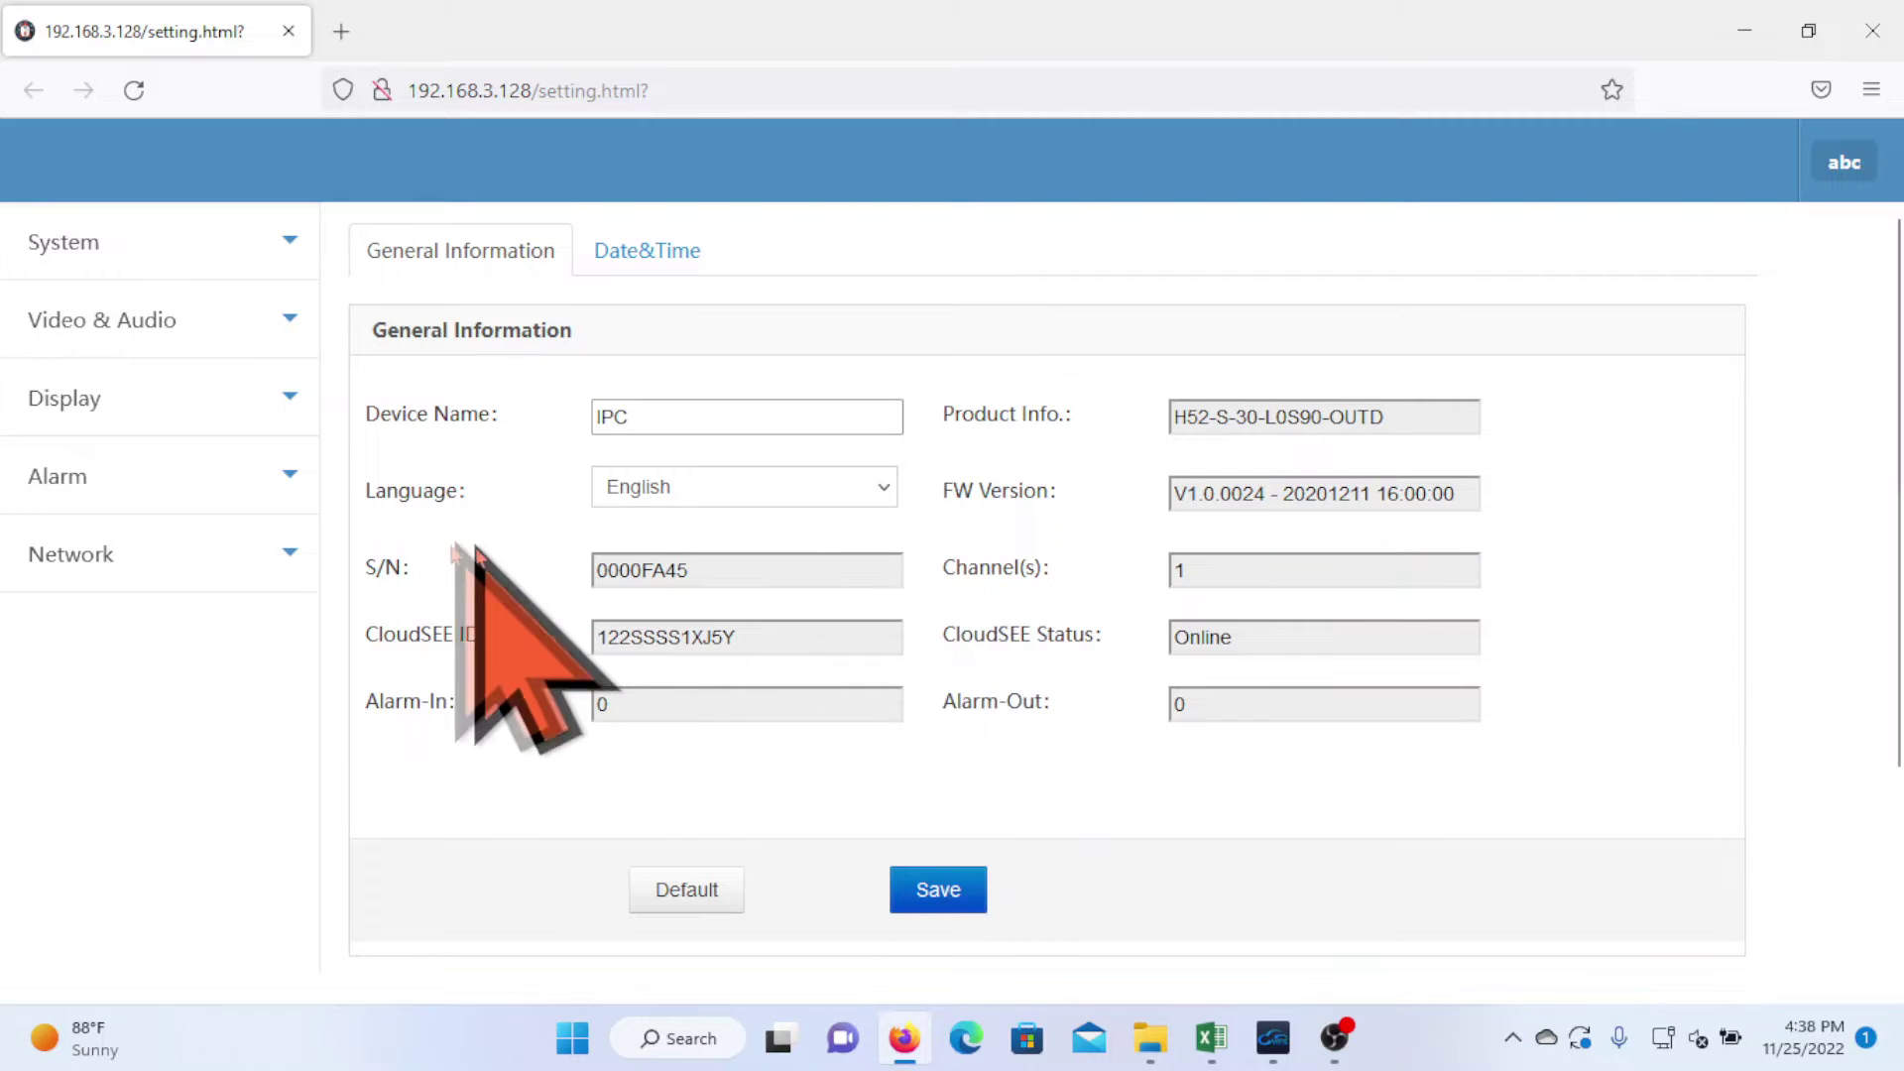
- Check the camera's Network > Advanced Alarm Email settings, then close Firefox
click(270, 570)
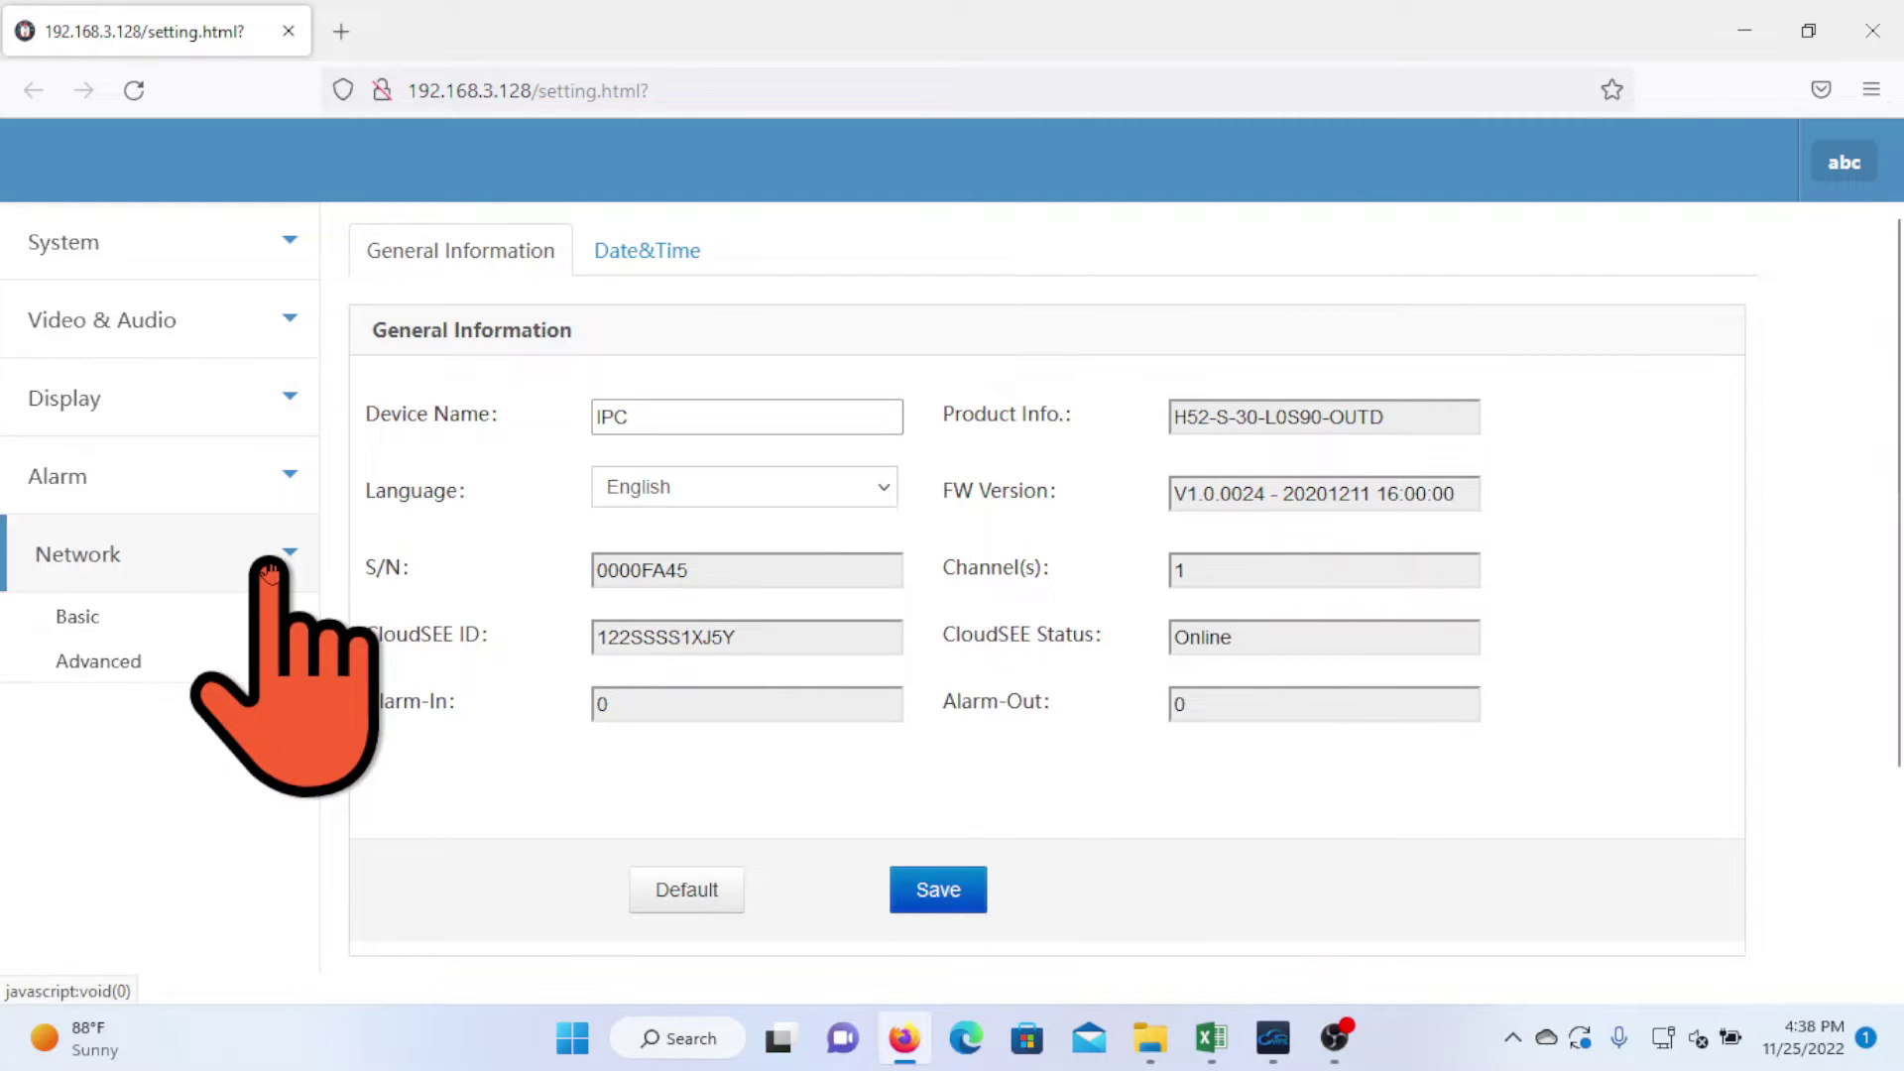
click(98, 674)
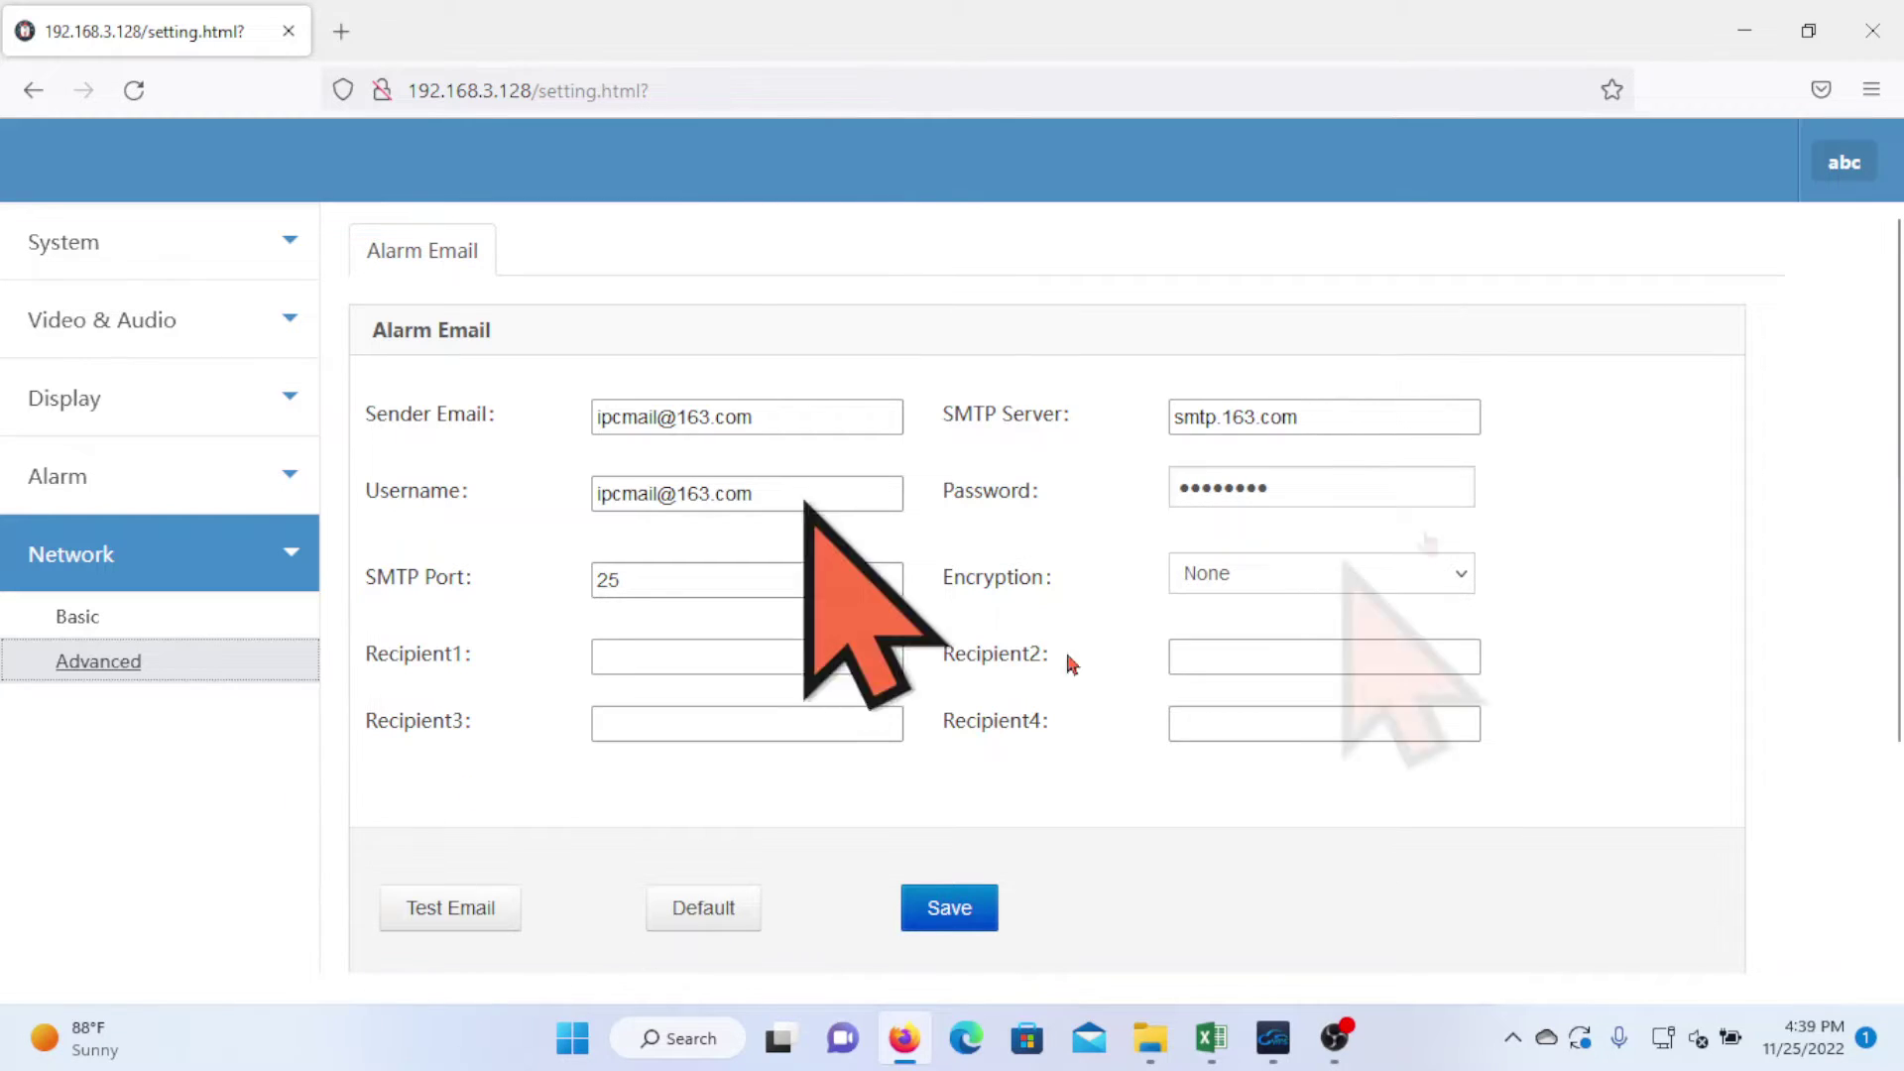
click(1873, 31)
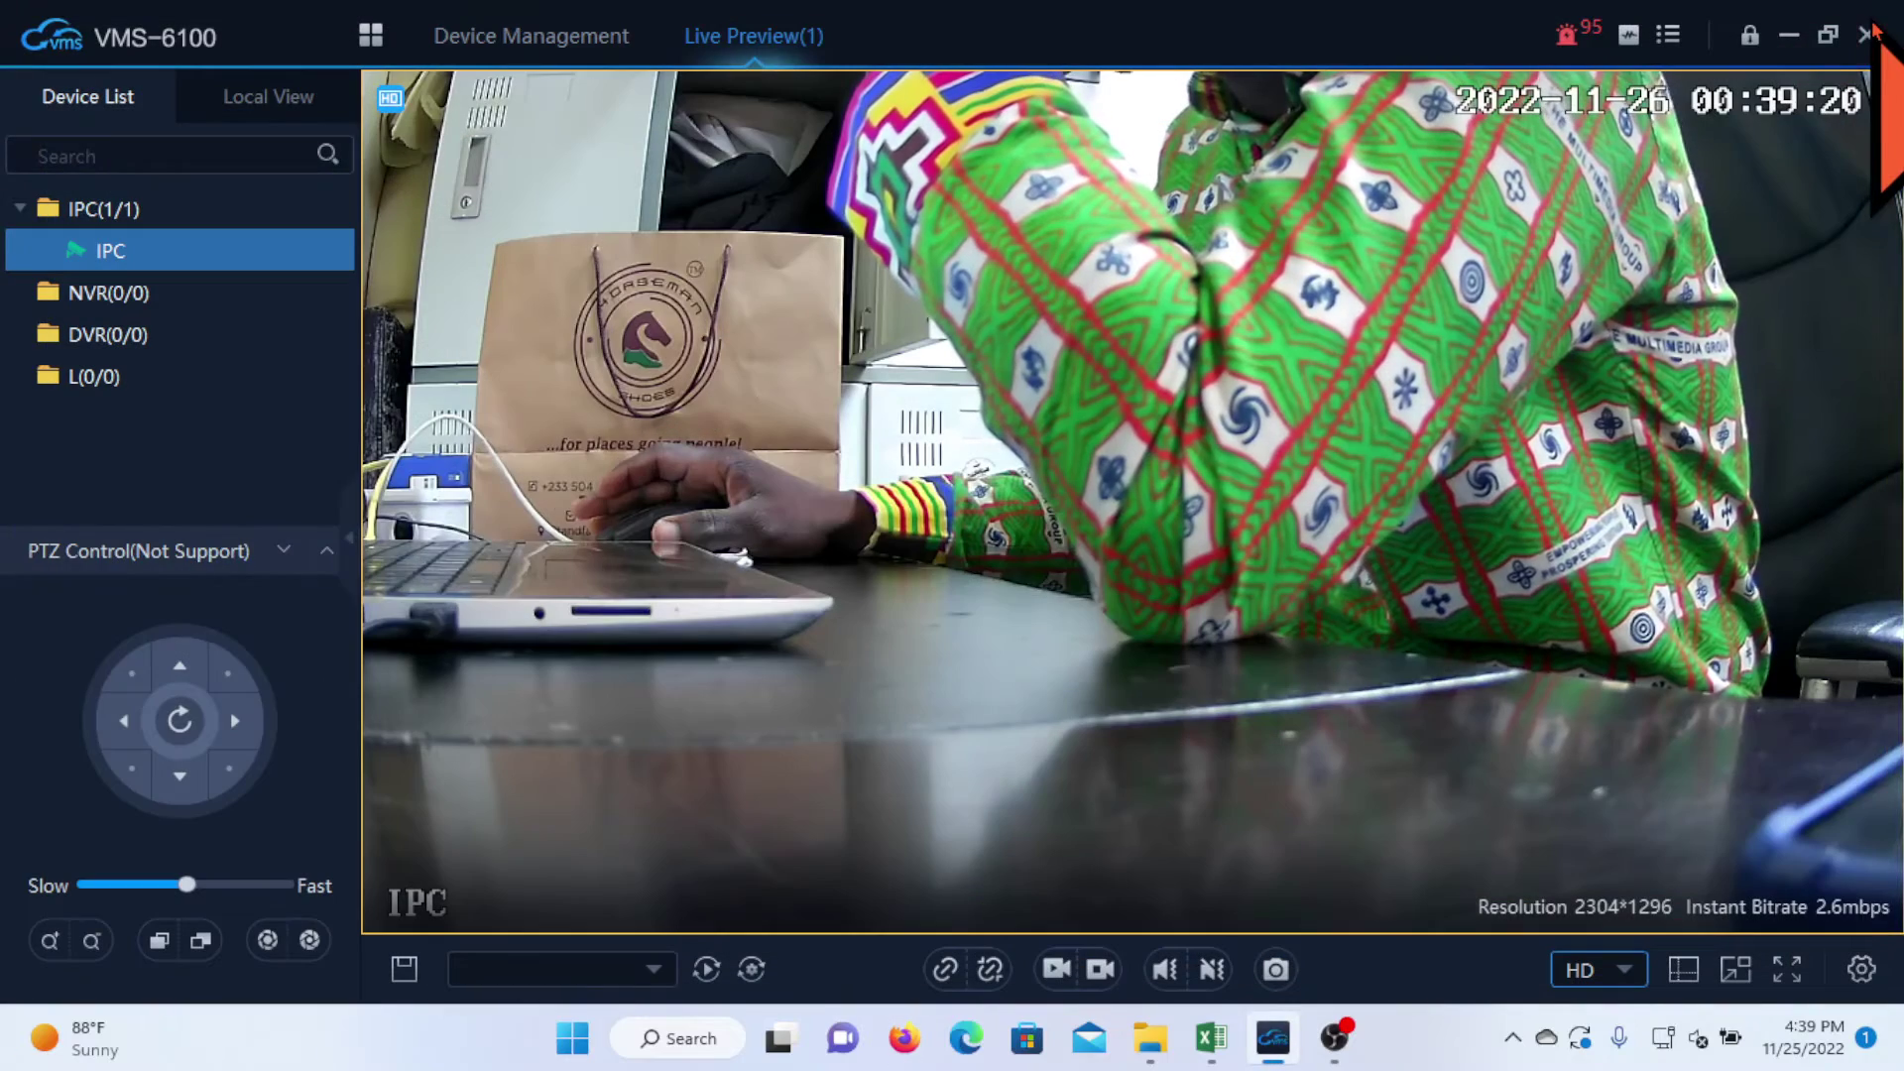
- Minimize VMS-6100, launch Chrome and switch to the second Gmail account
click(1791, 38)
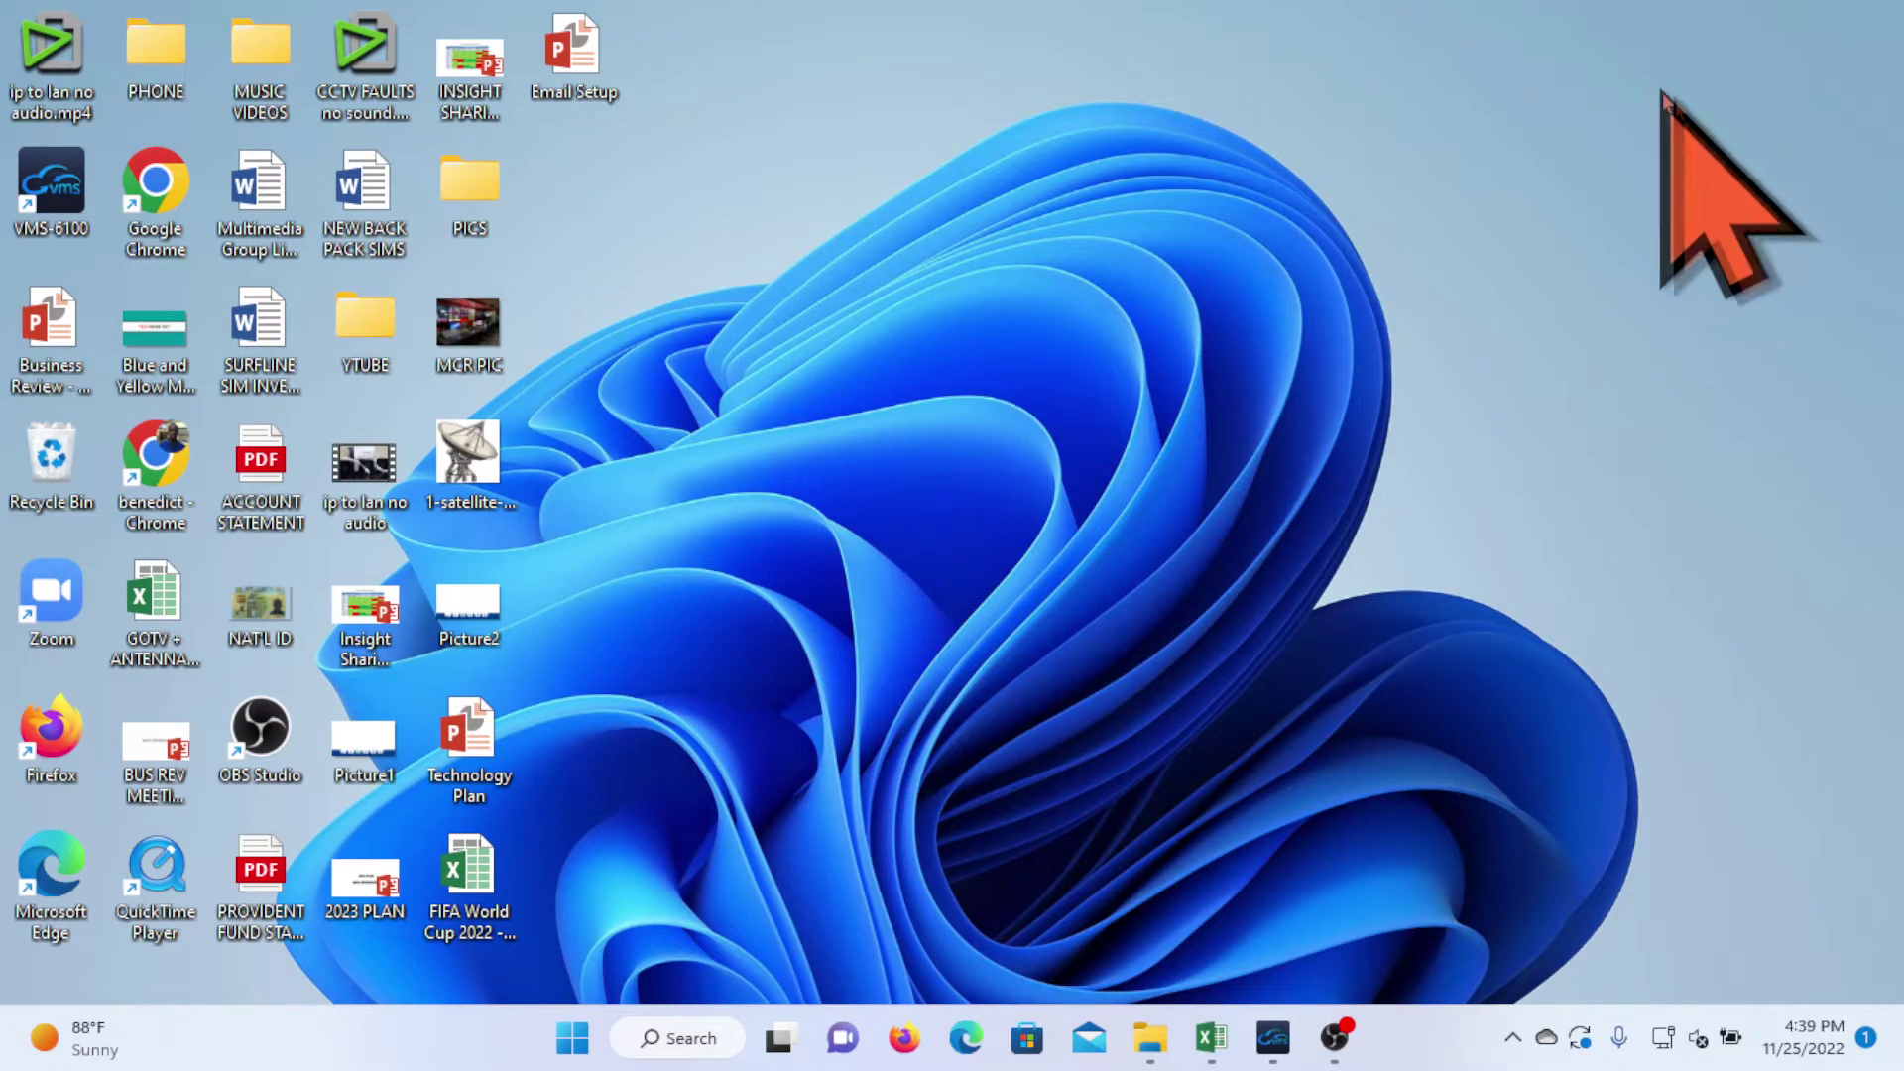
double_click(156, 461)
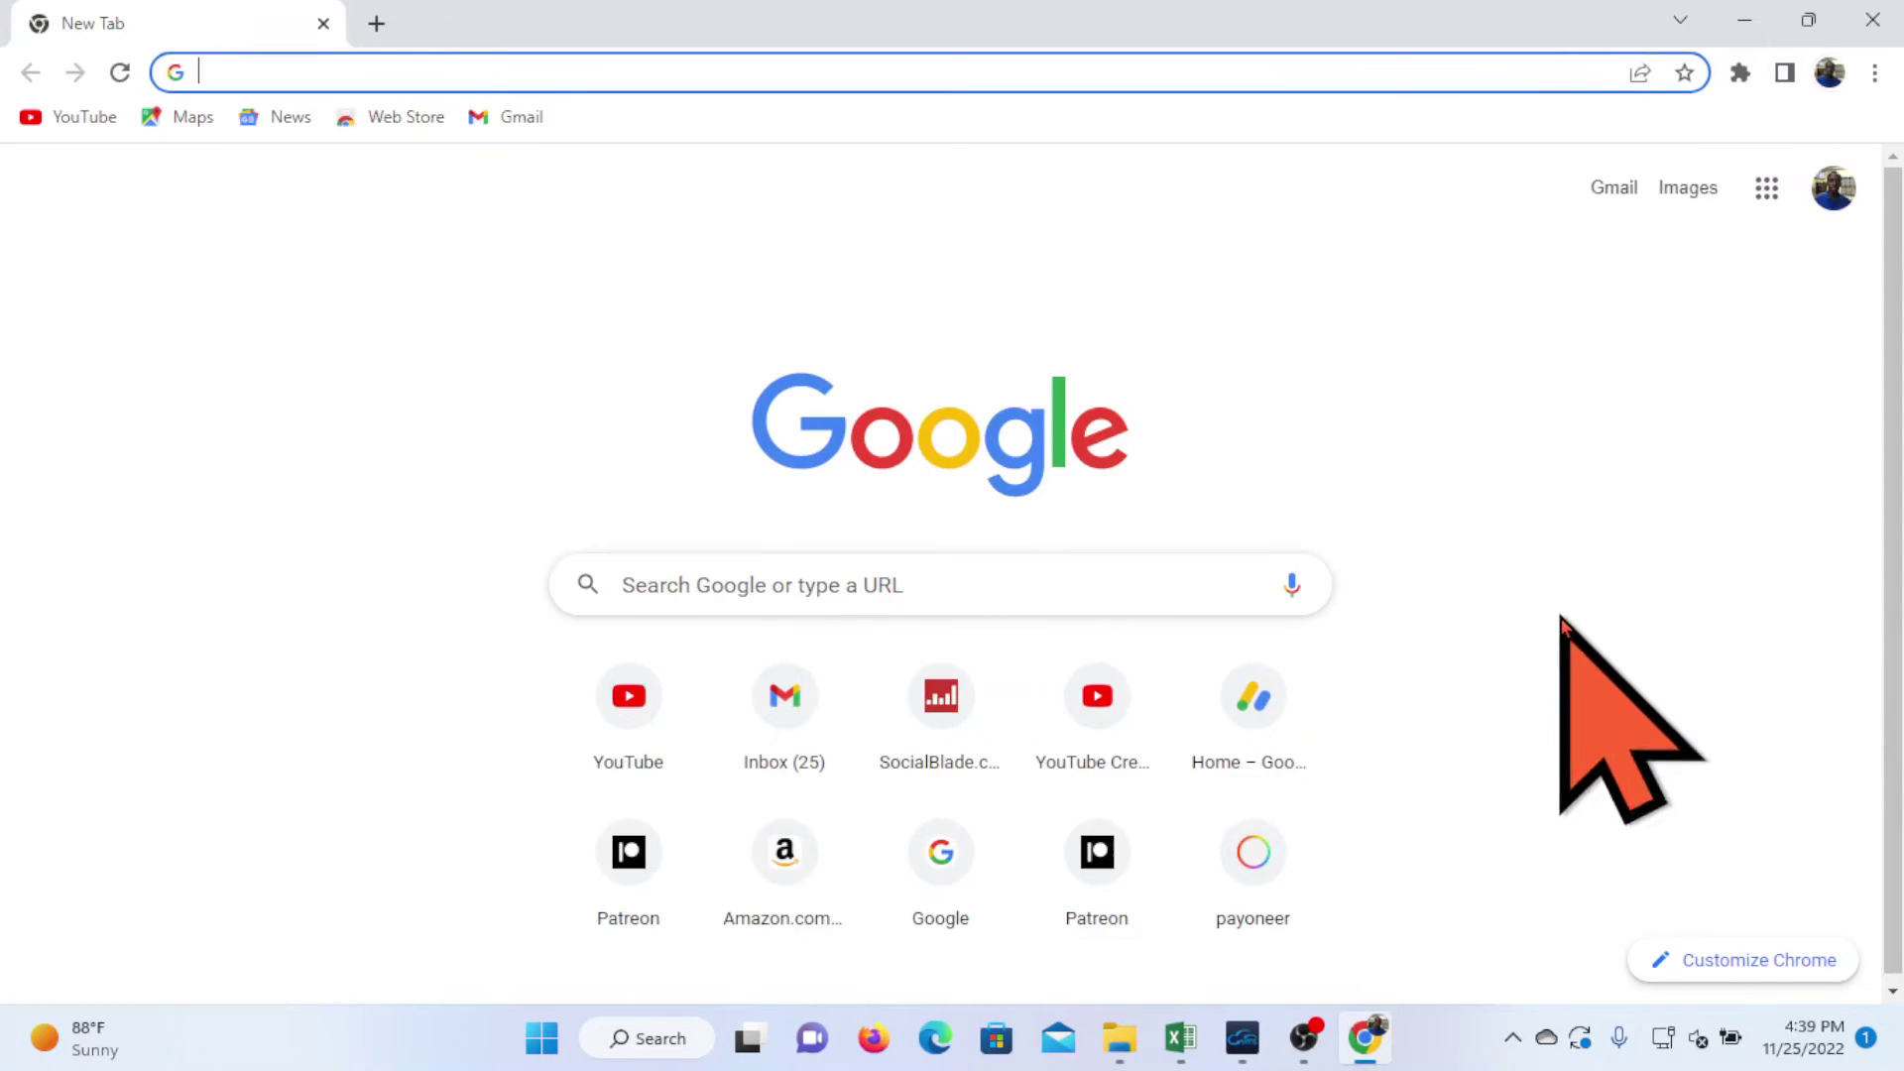
click(1835, 190)
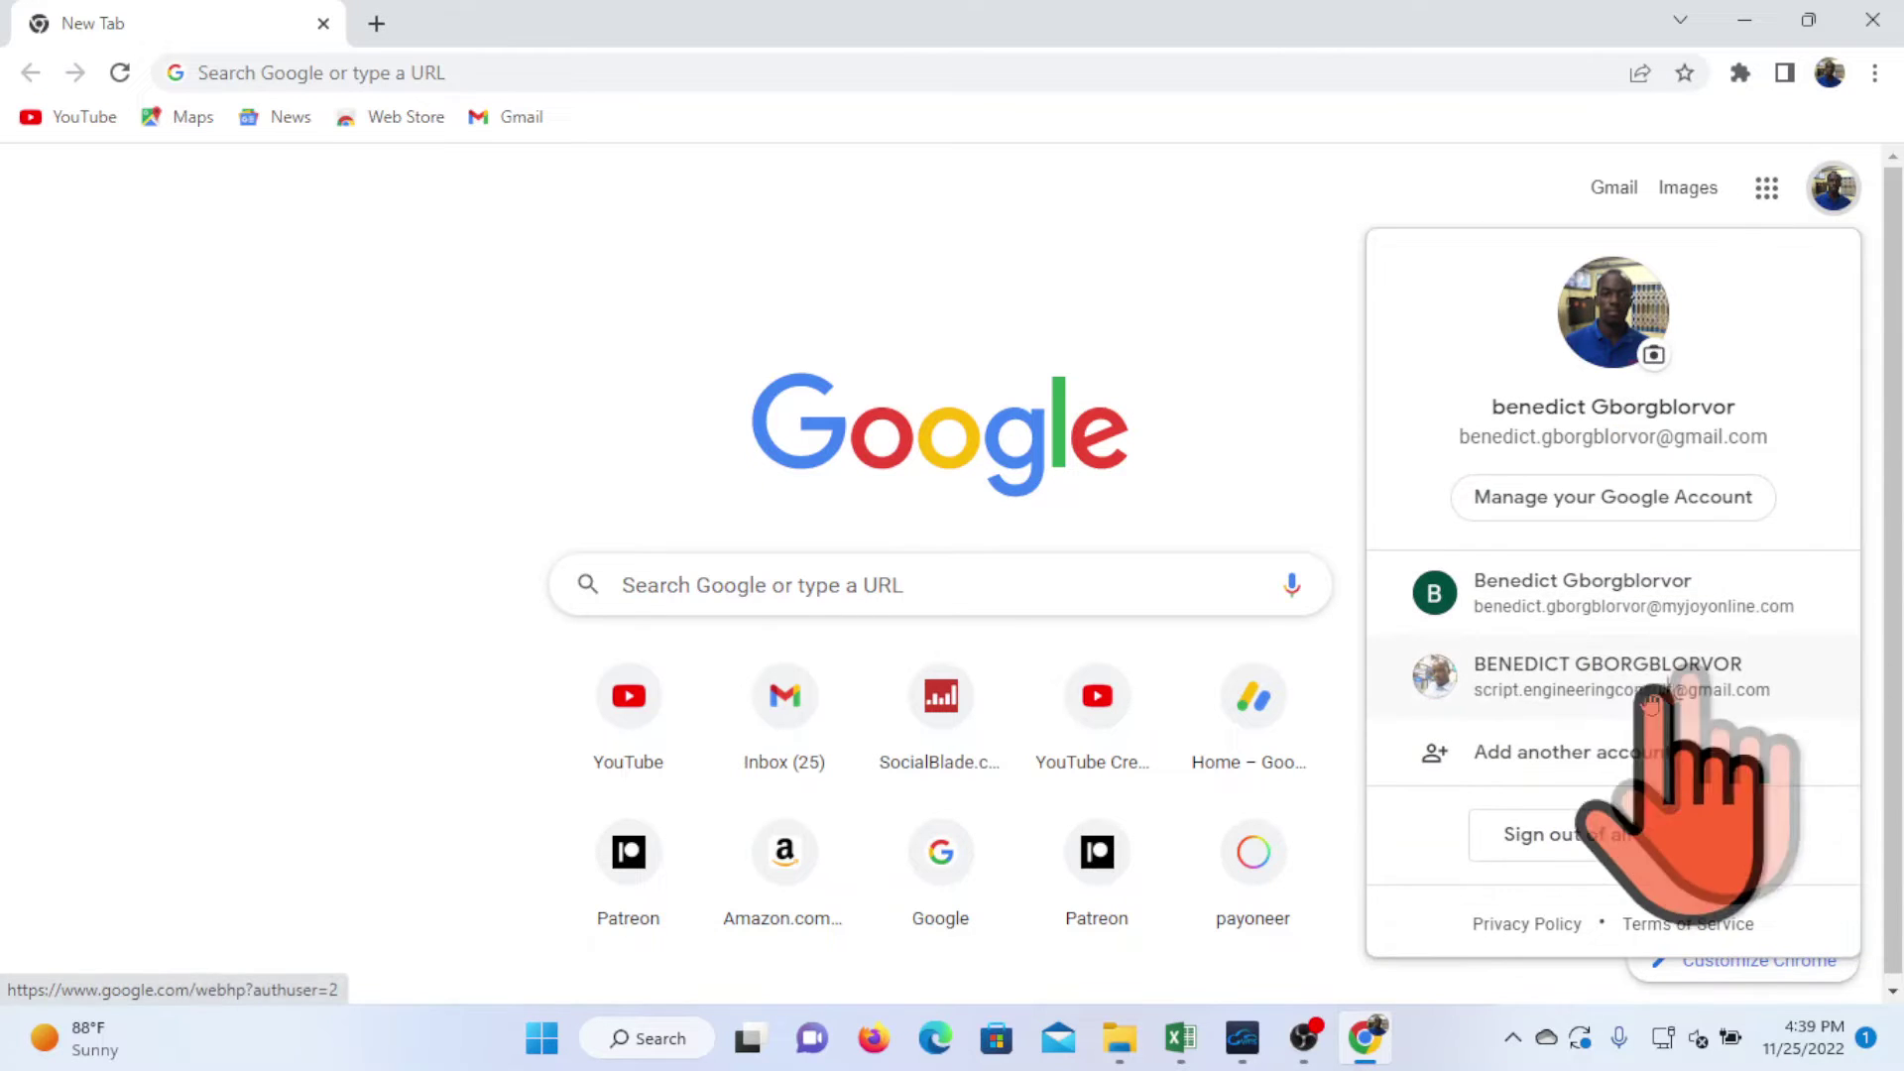
click(1631, 684)
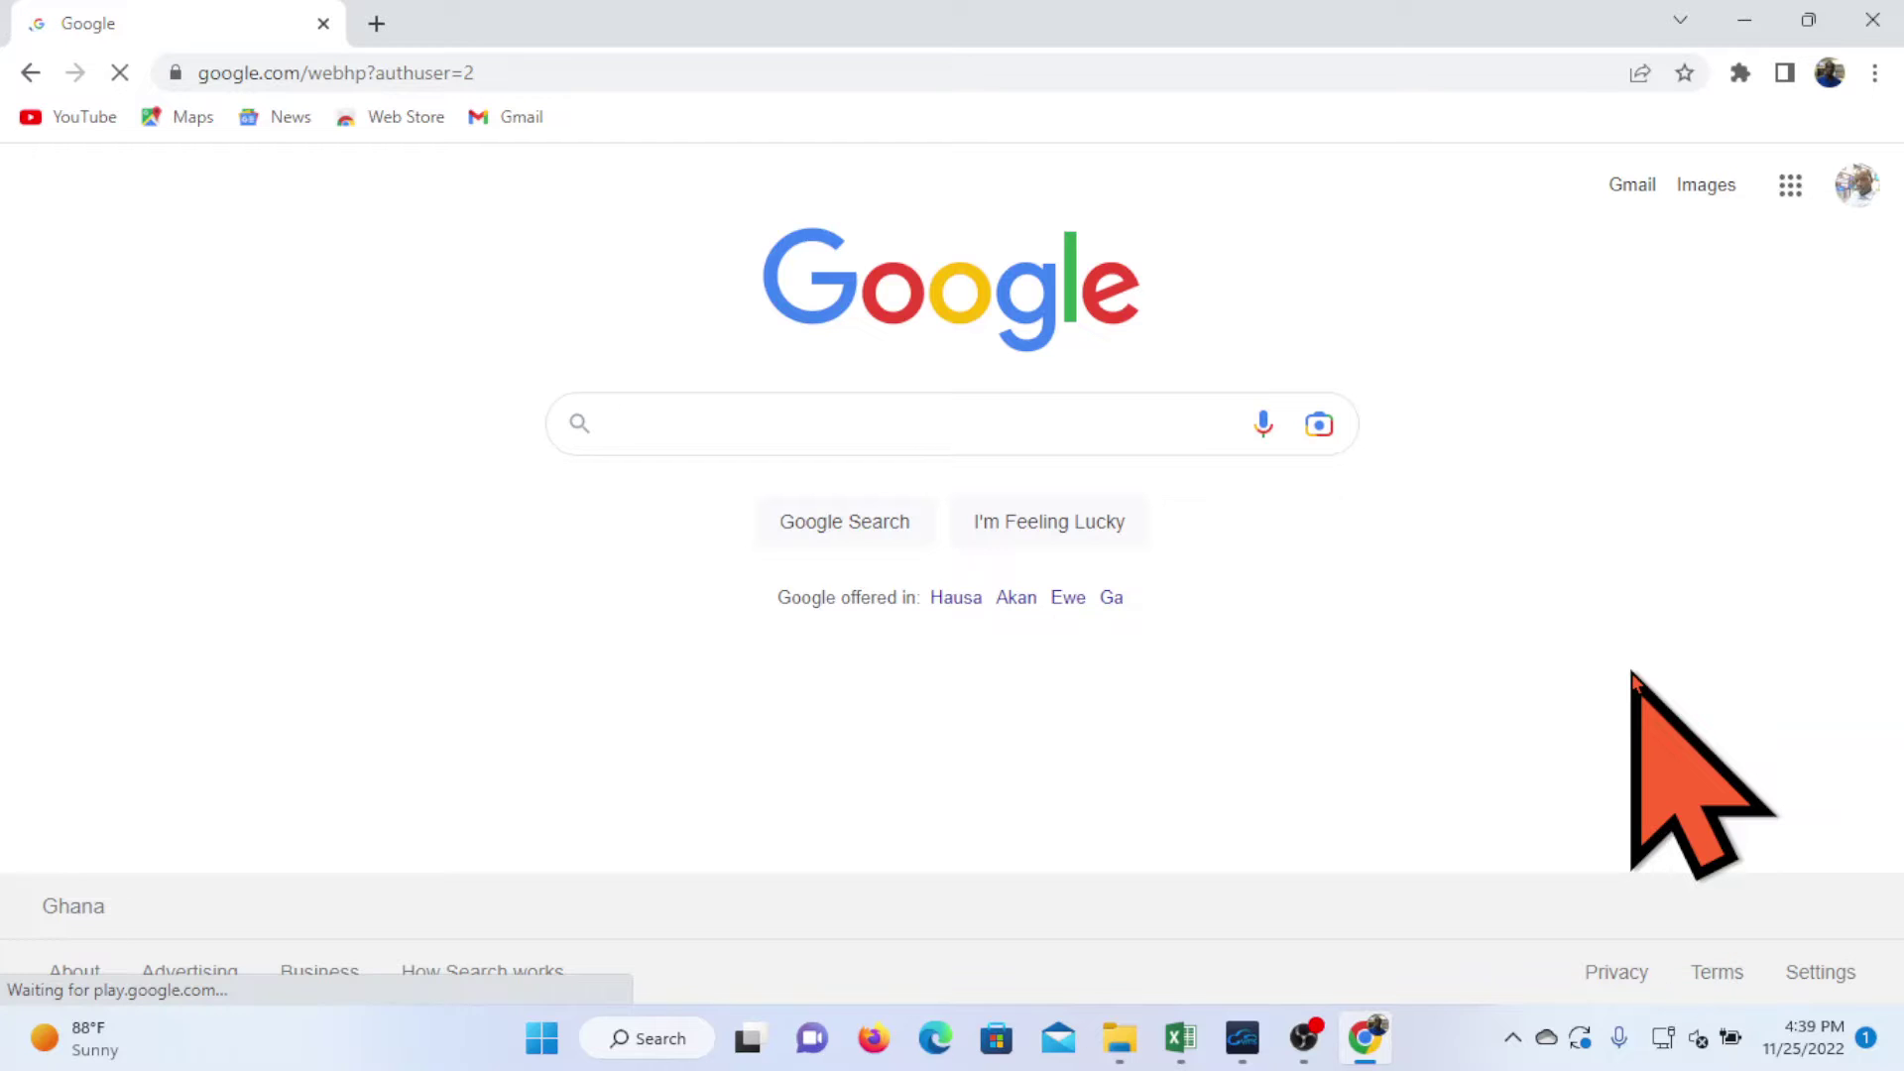
- Open Manage your Google Account and go to its Security settings
click(1855, 183)
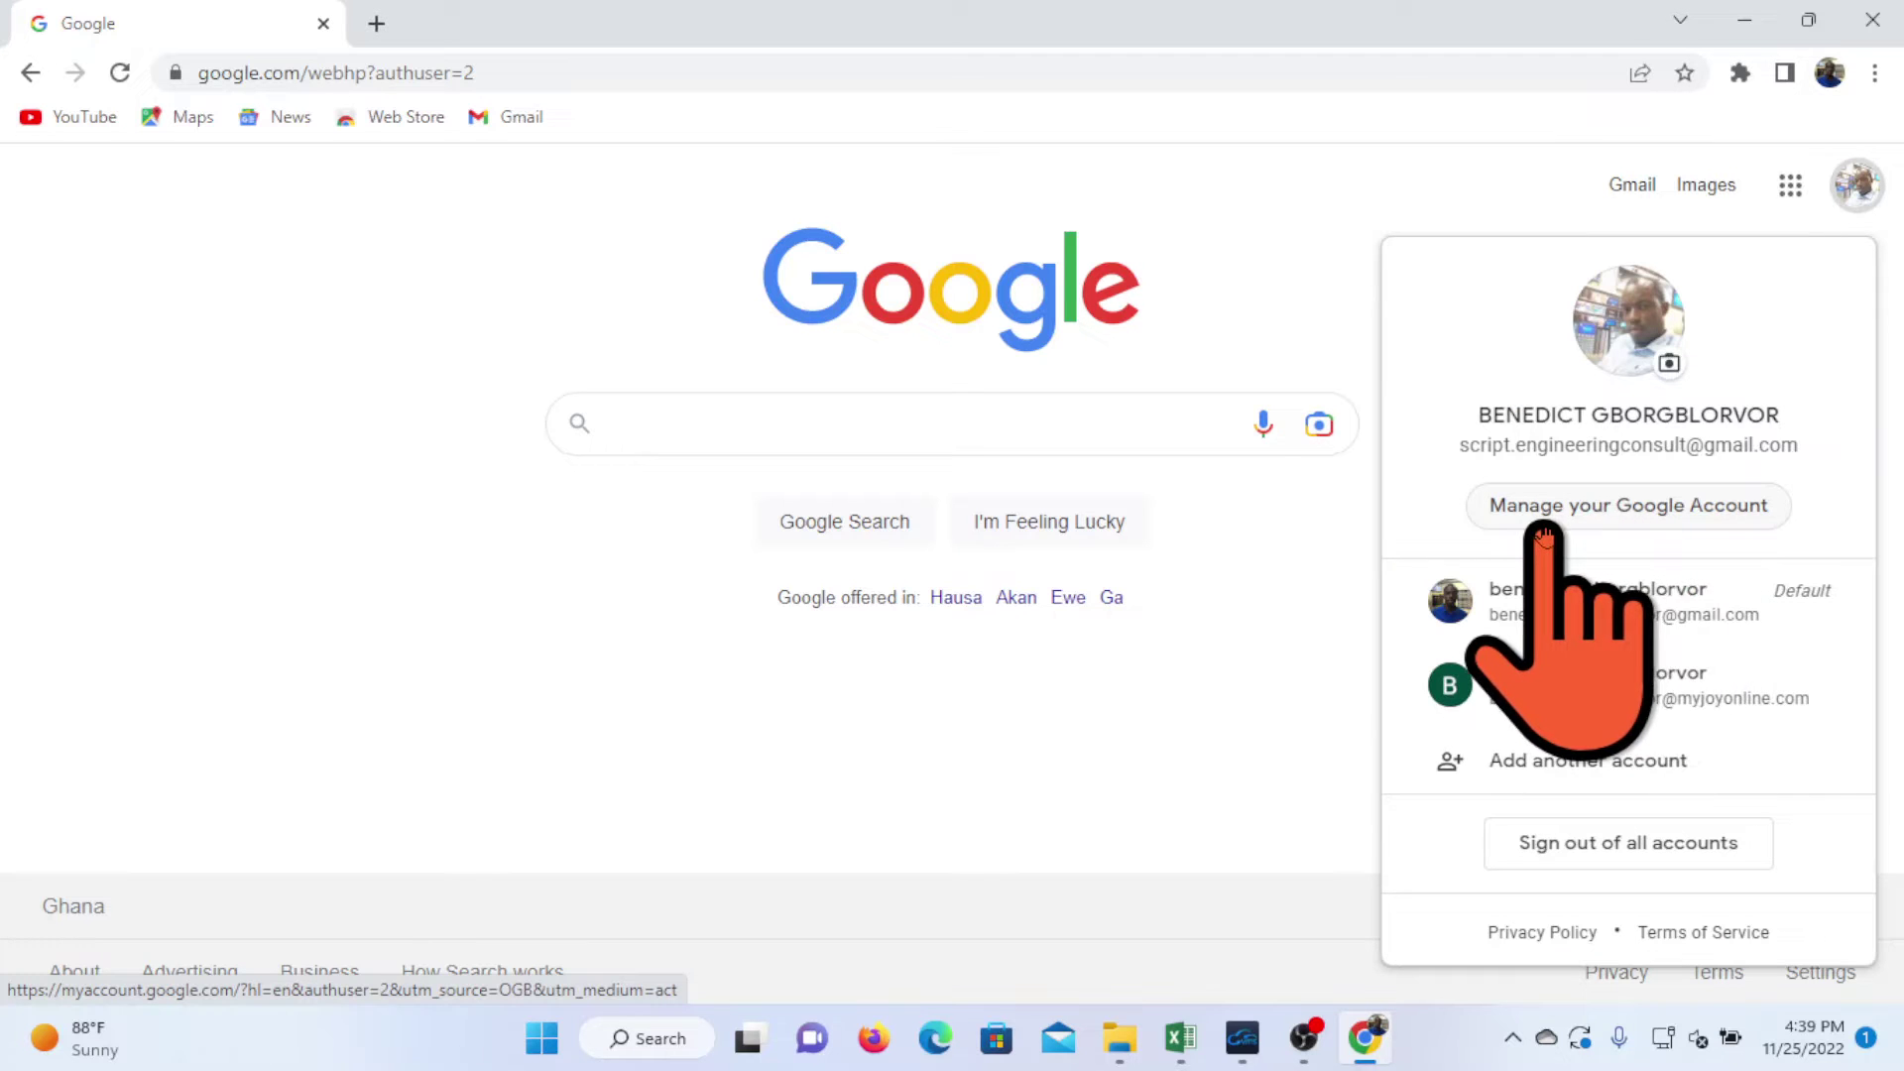
click(1638, 534)
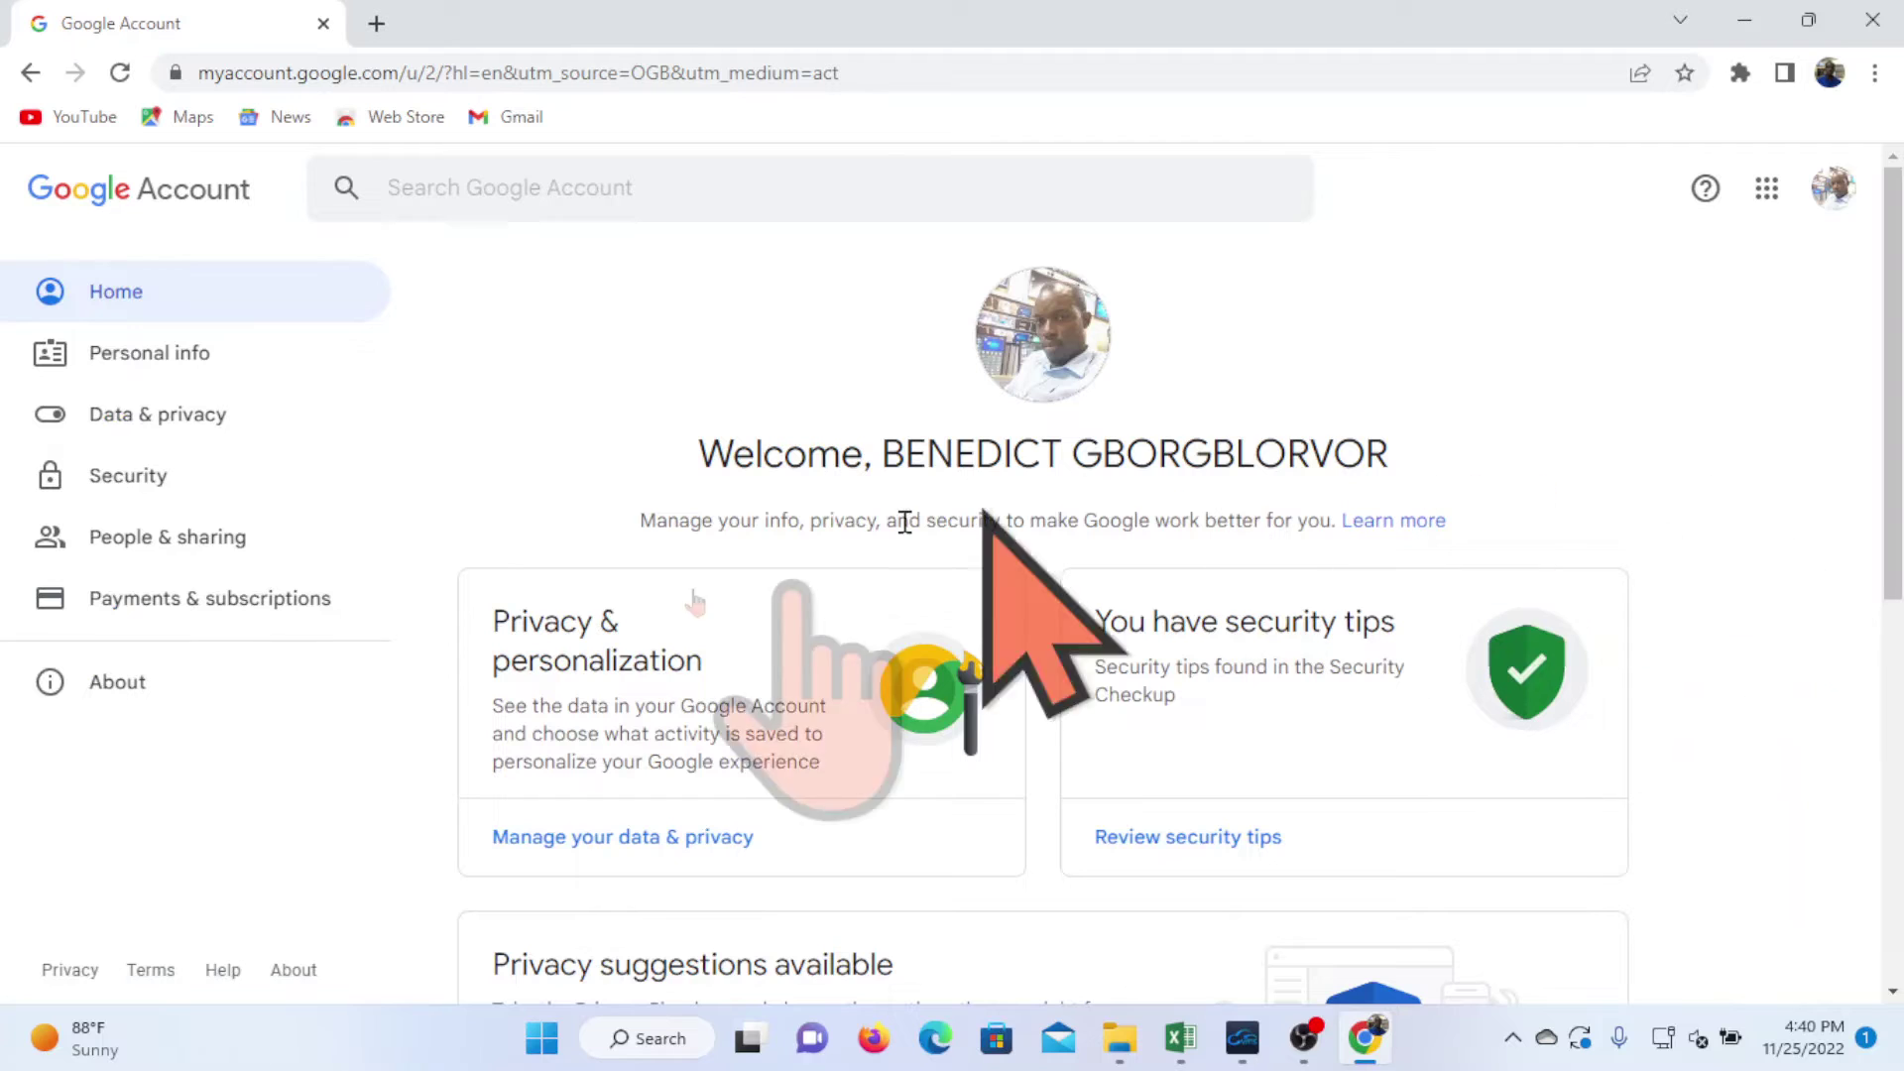
click(129, 490)
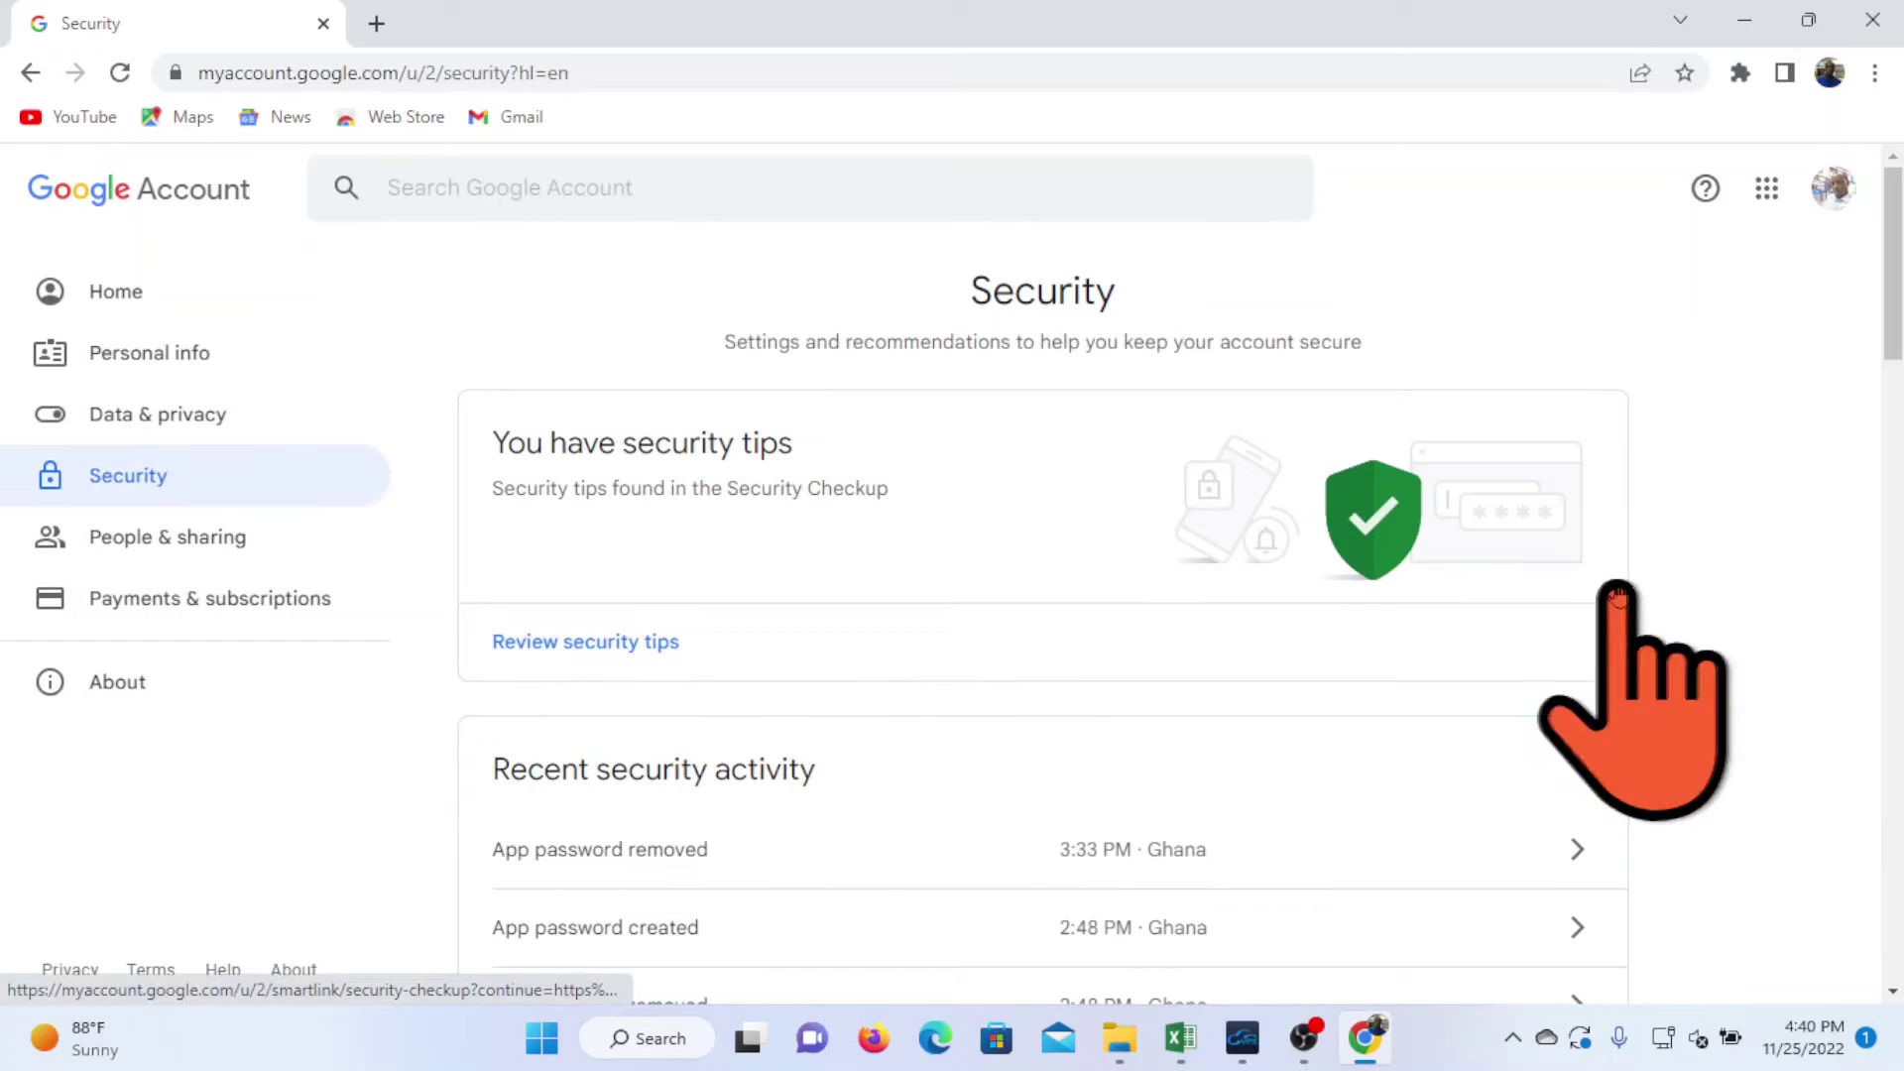
- Scroll the Security page down to Signing in to Google, where App passwords shows None
scroll(1747, 565, down, 4)
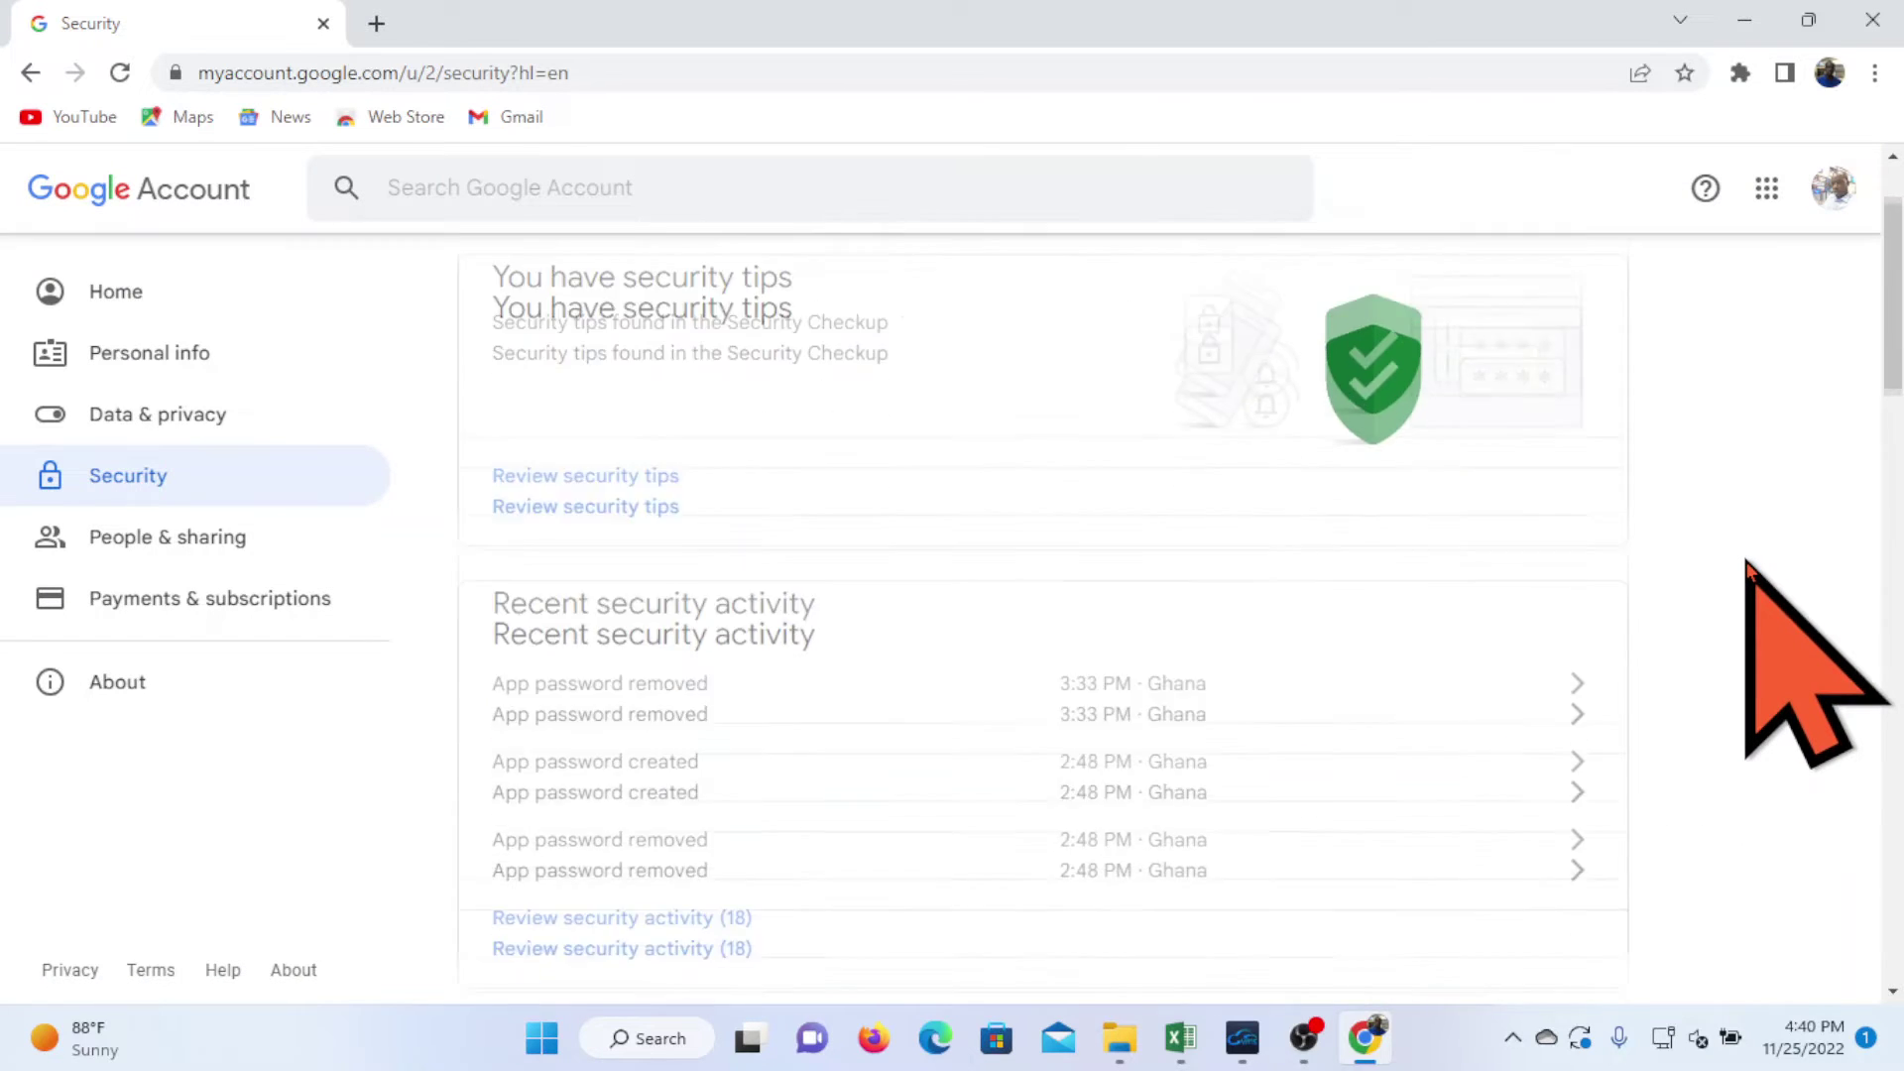
scroll(1748, 565, down, 4)
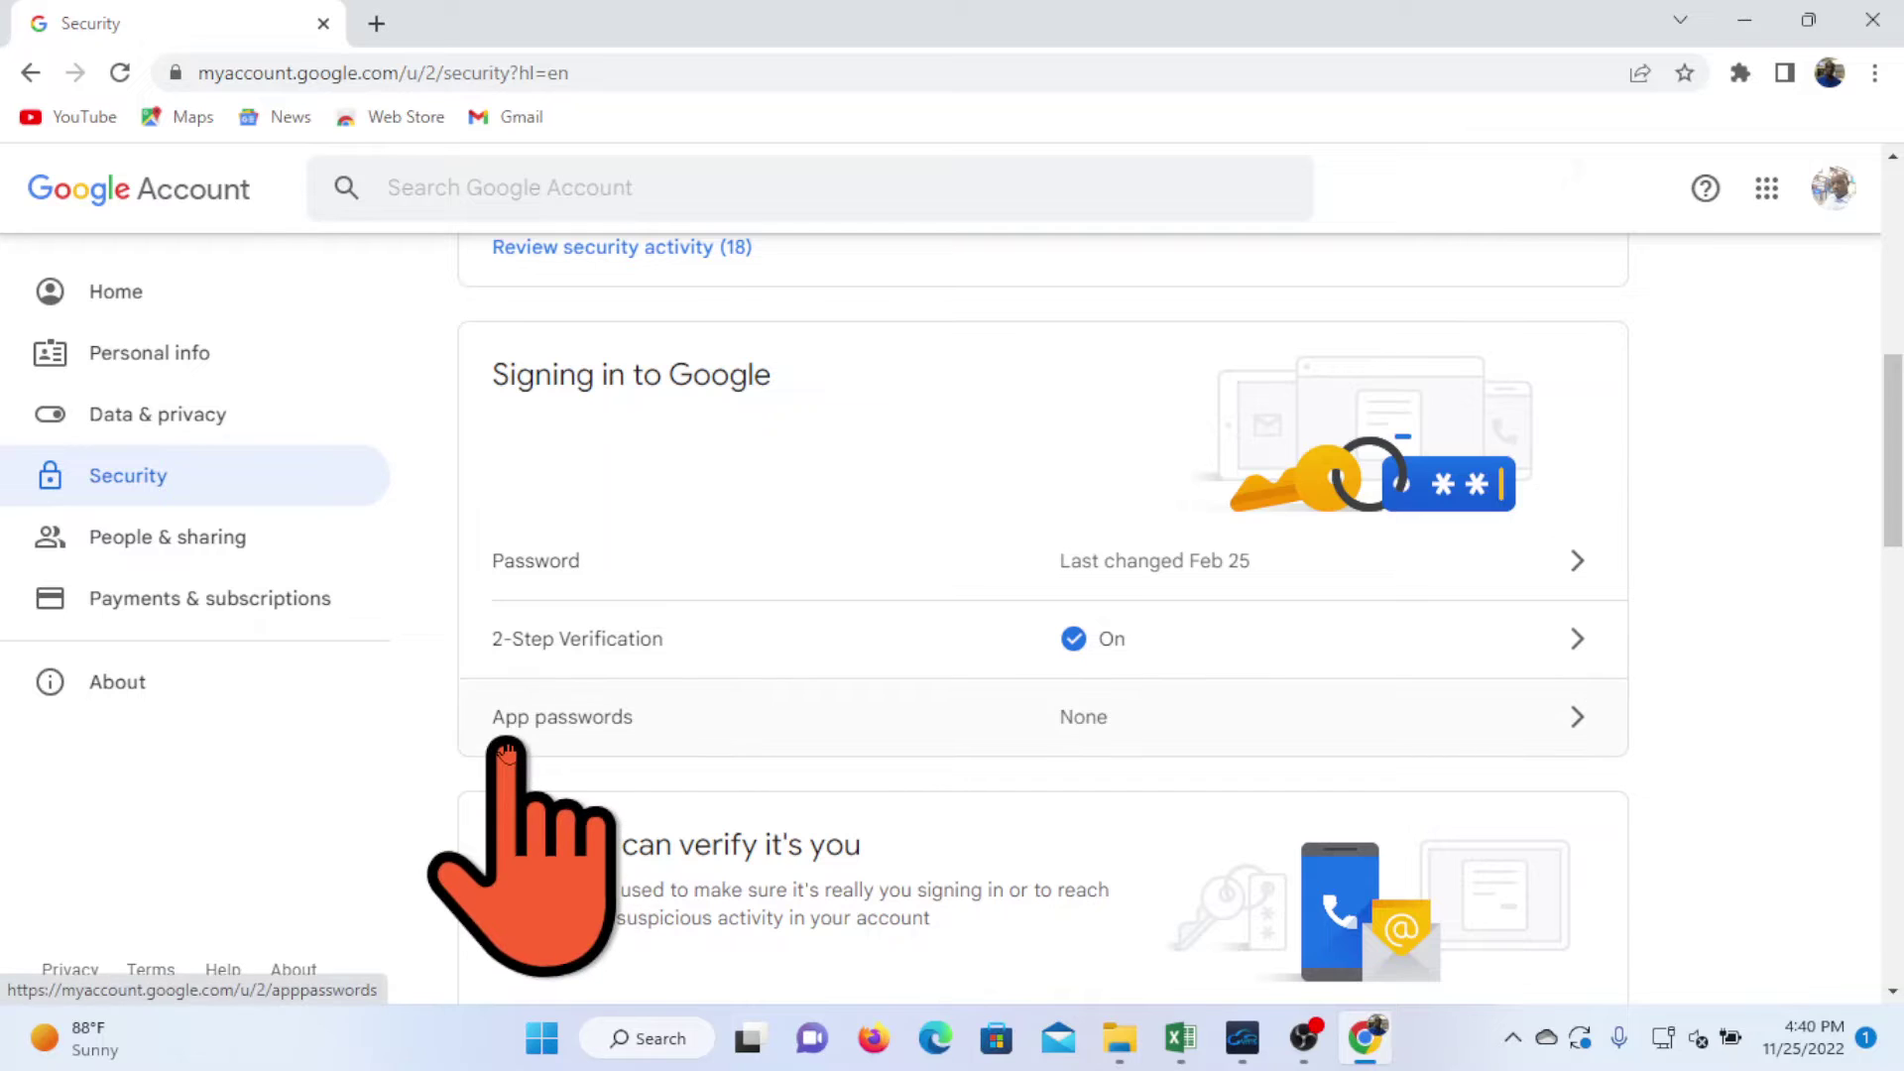
- Re-verify with the account password to reach the App passwords page
click(1573, 731)
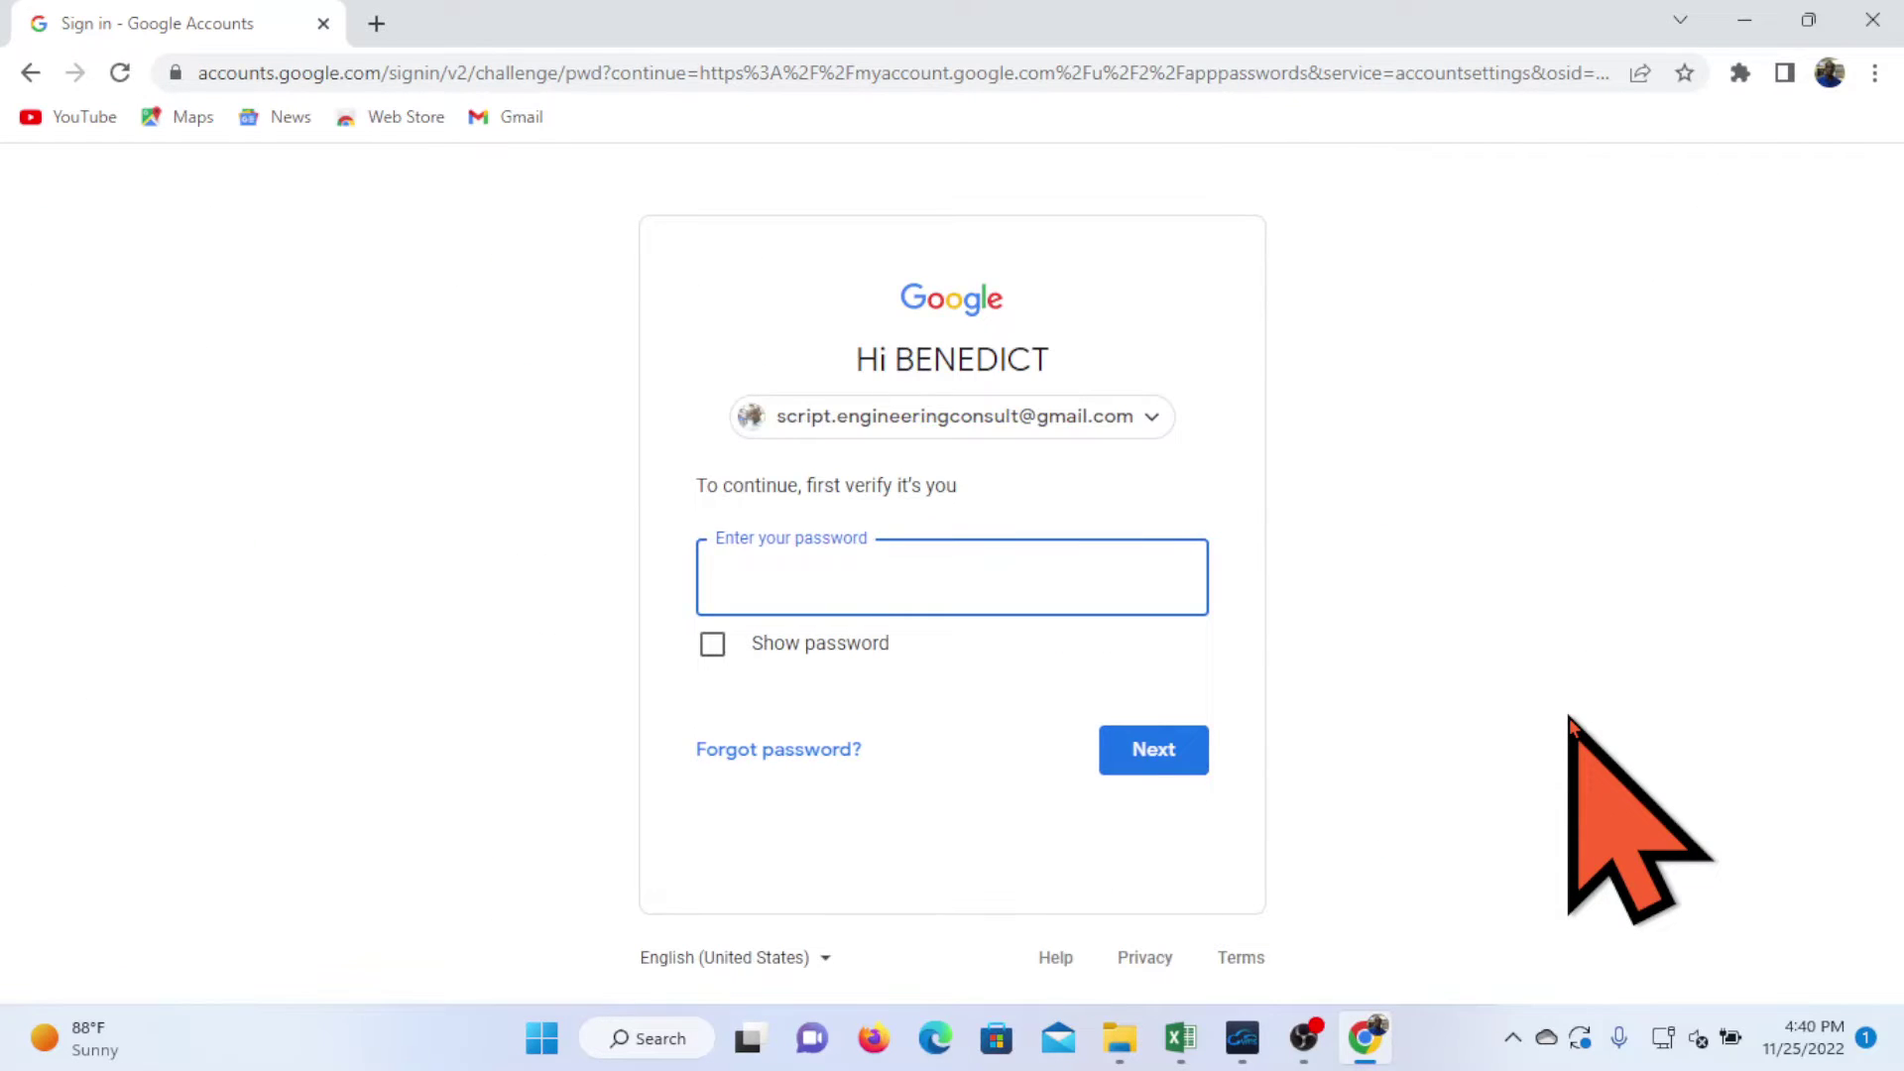
text(••••••••••••)
click(1154, 750)
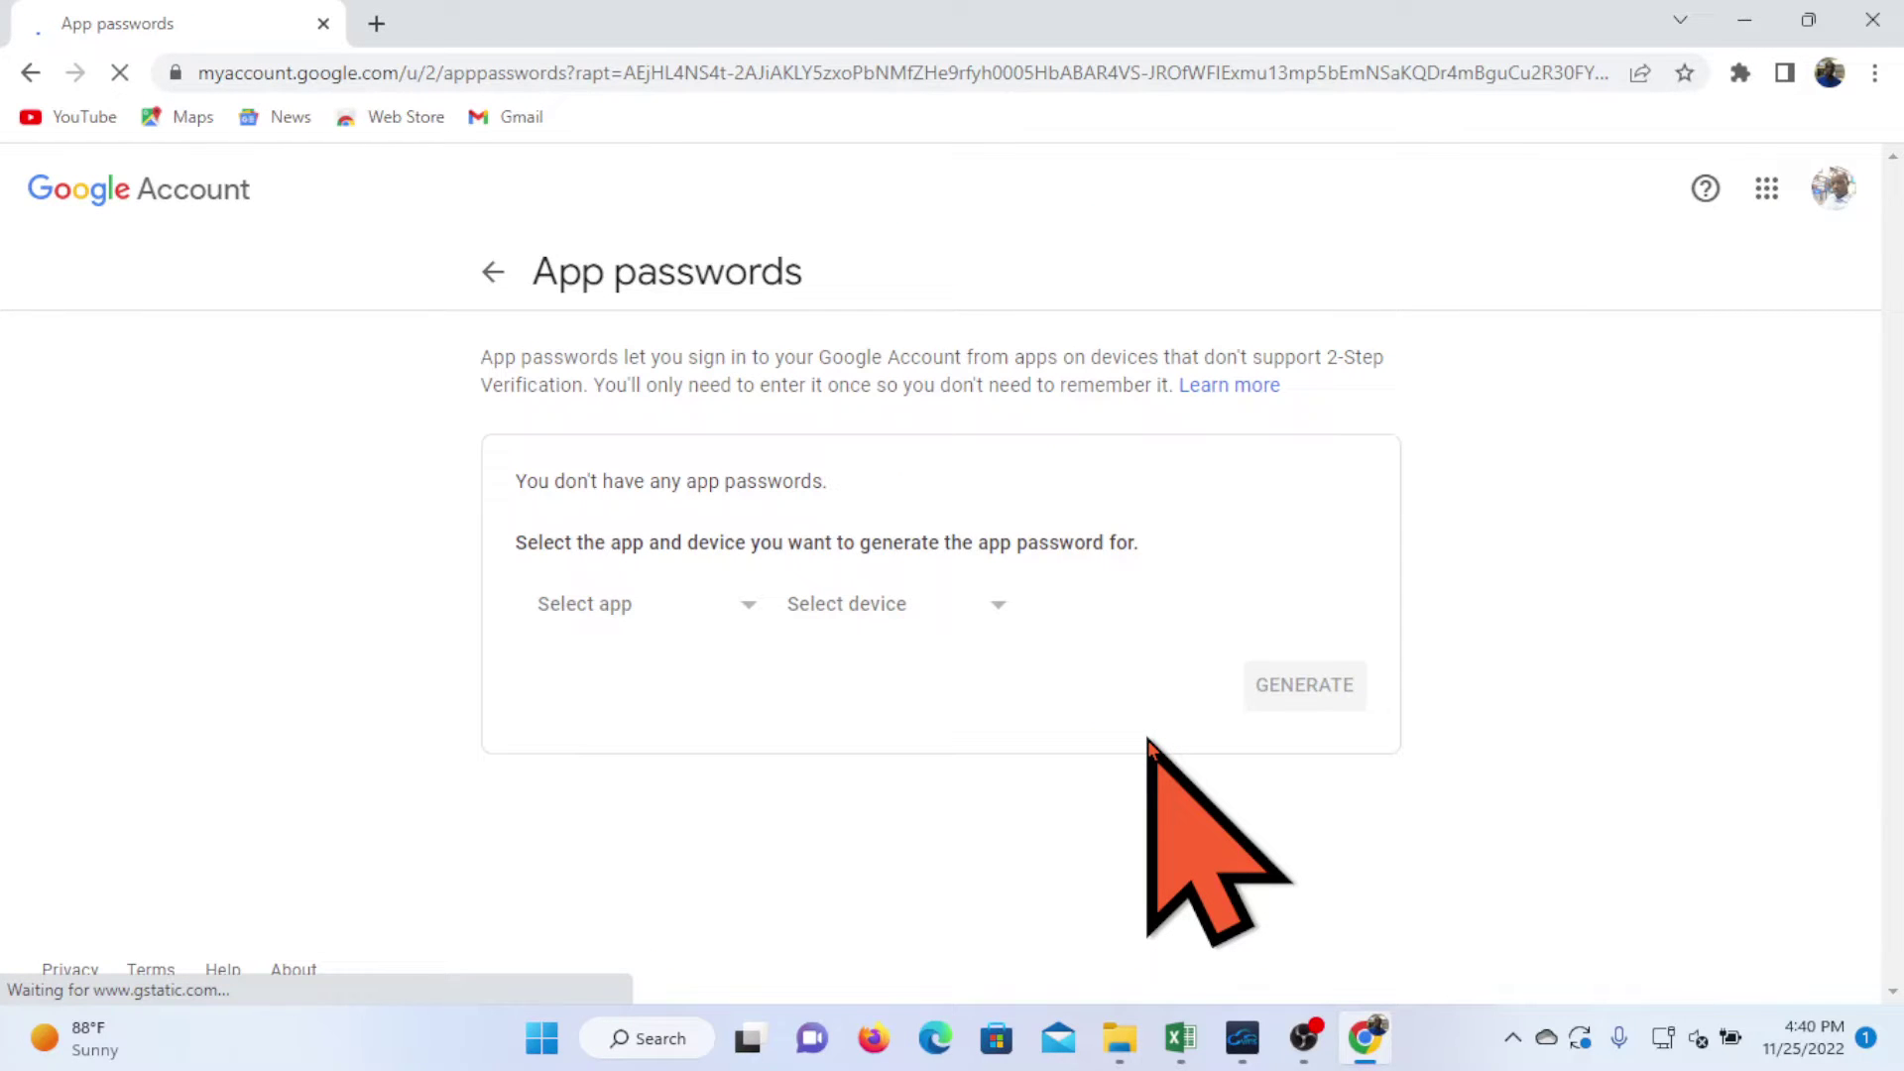
click(749, 617)
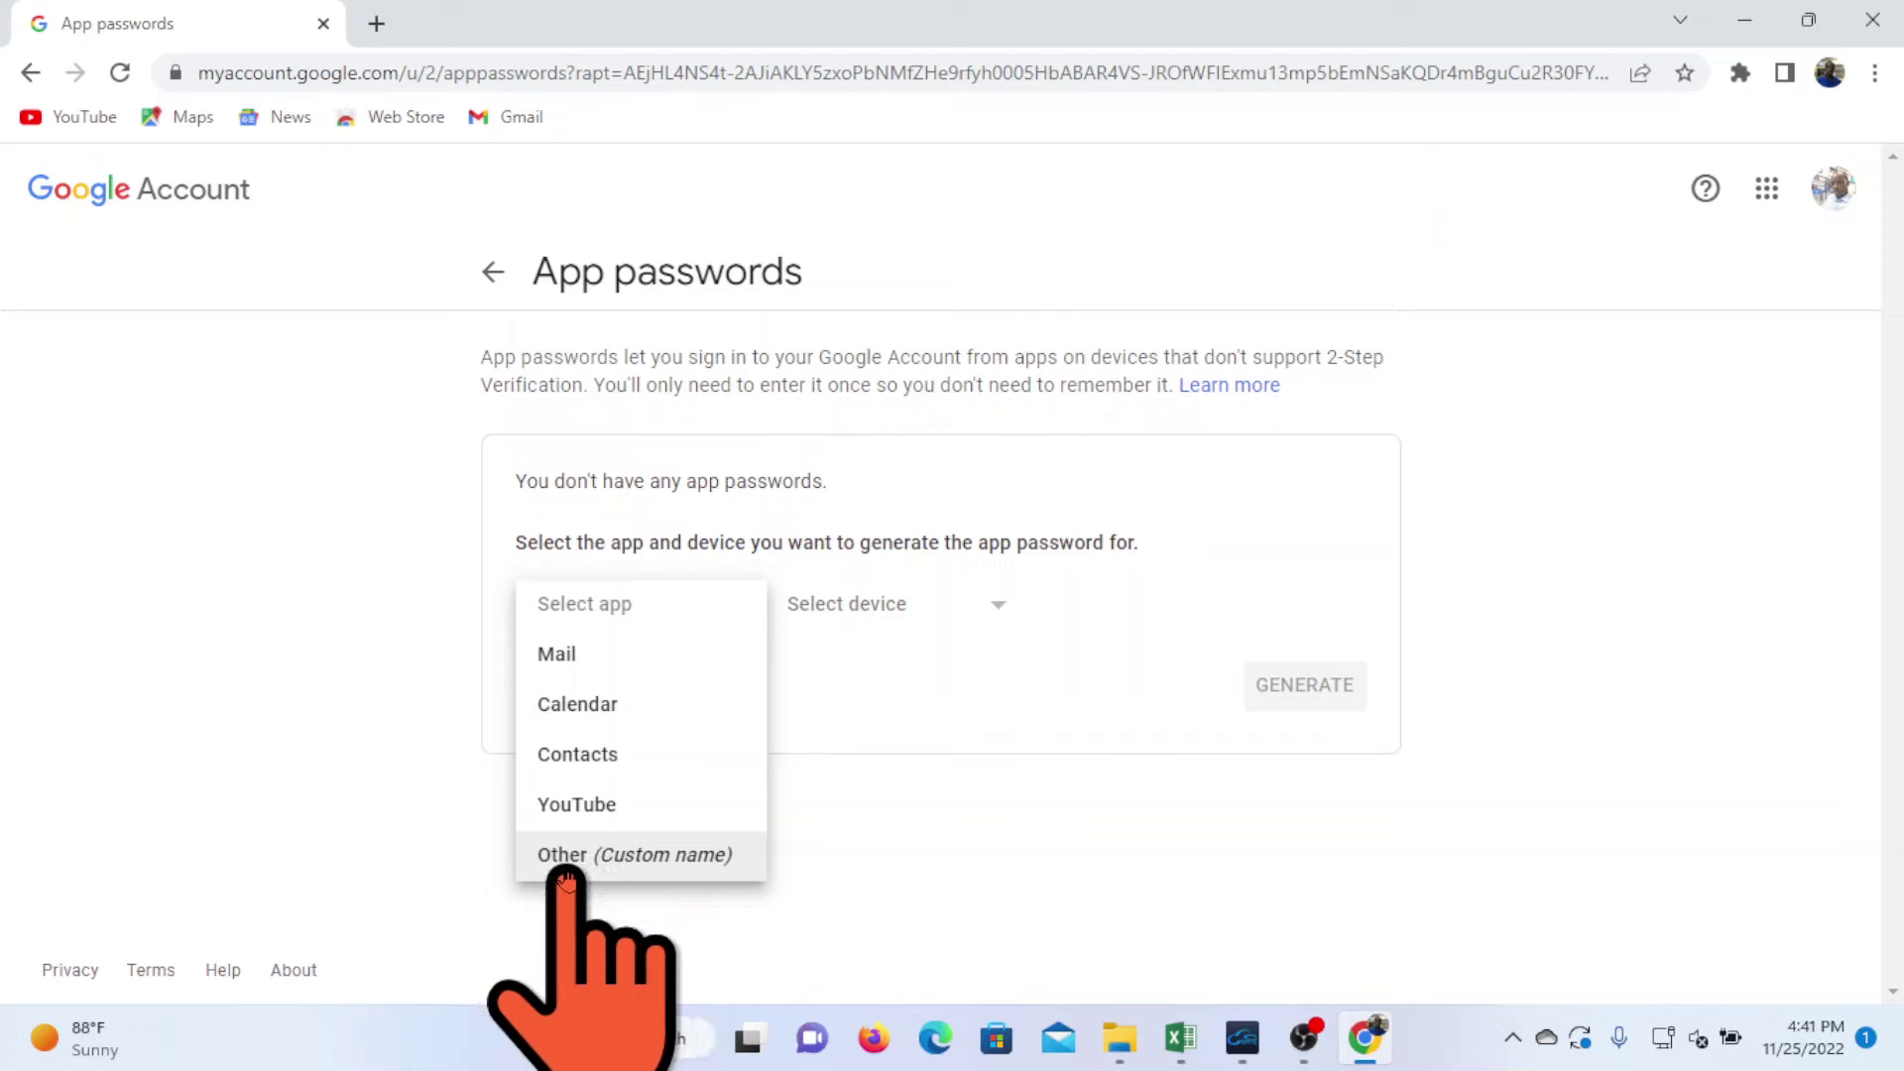
- Generate a custom app password named 'Alarm', then close the browser
click(570, 859)
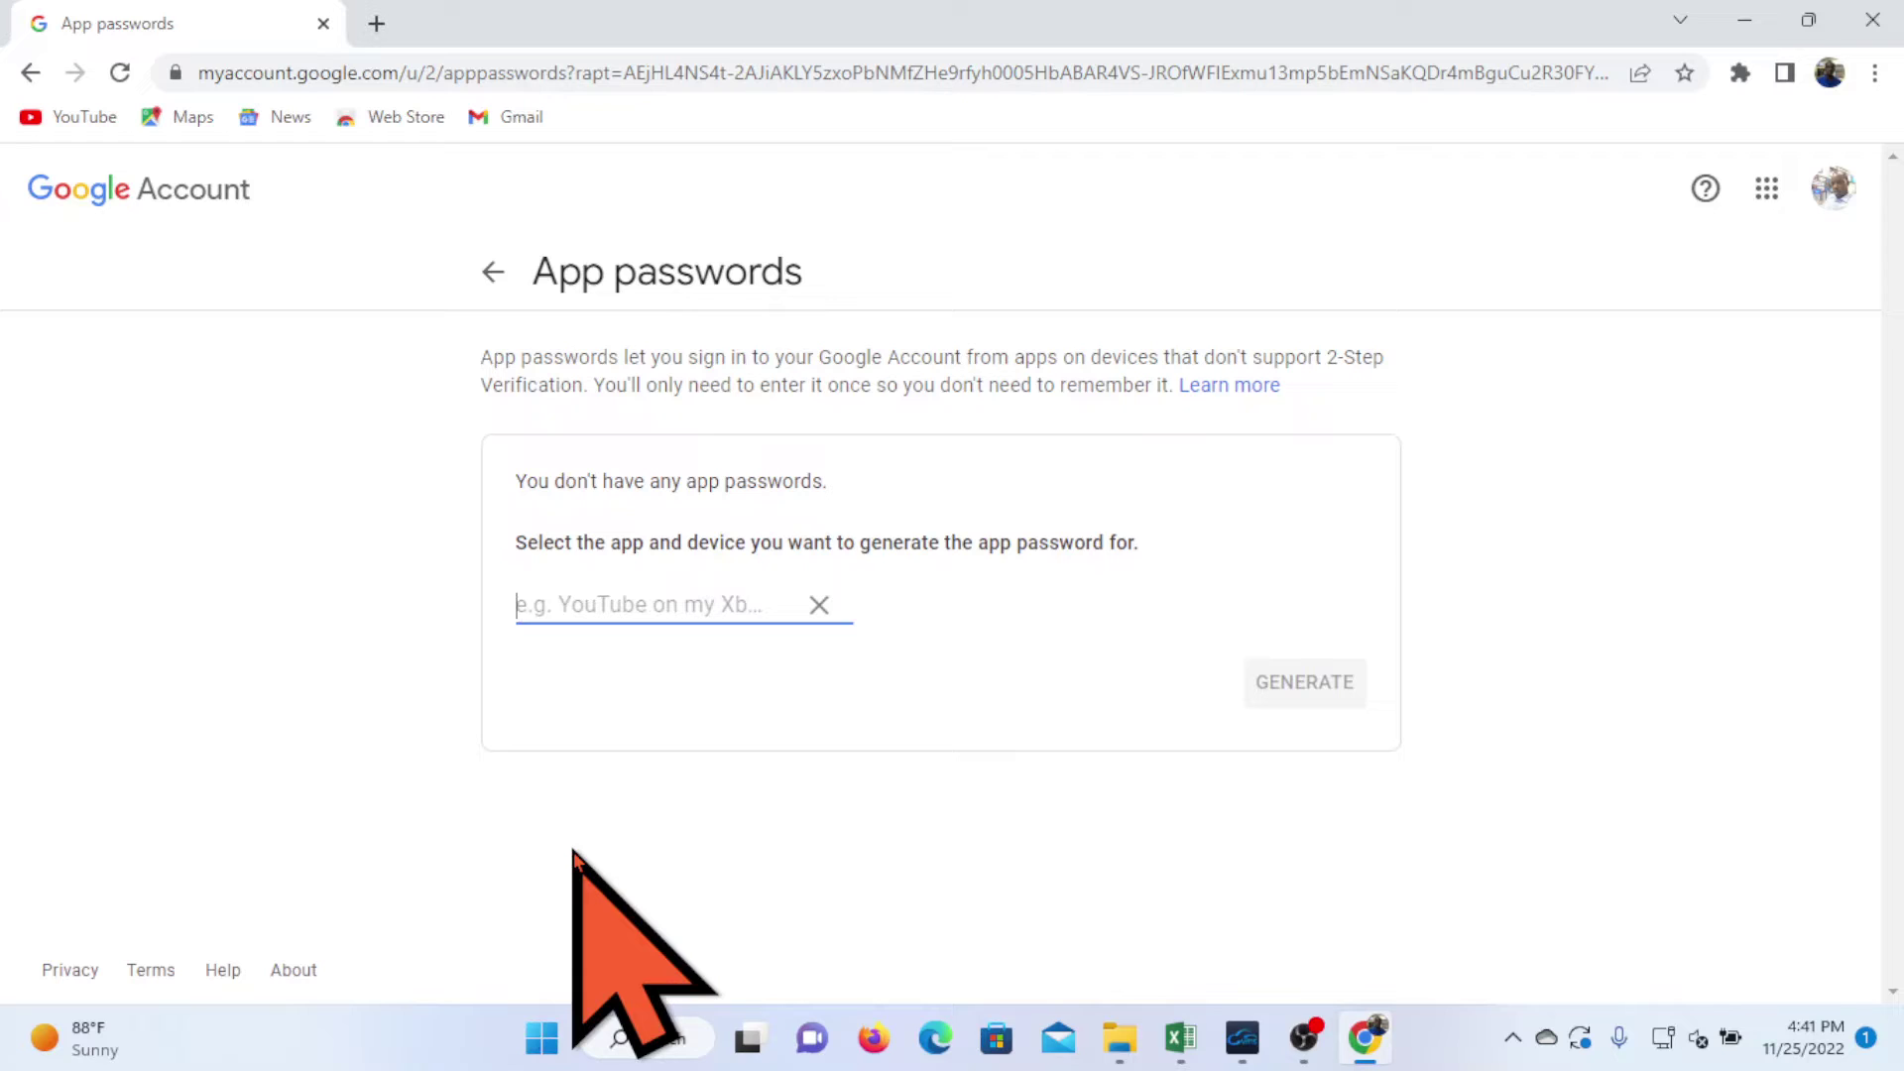
text(A)
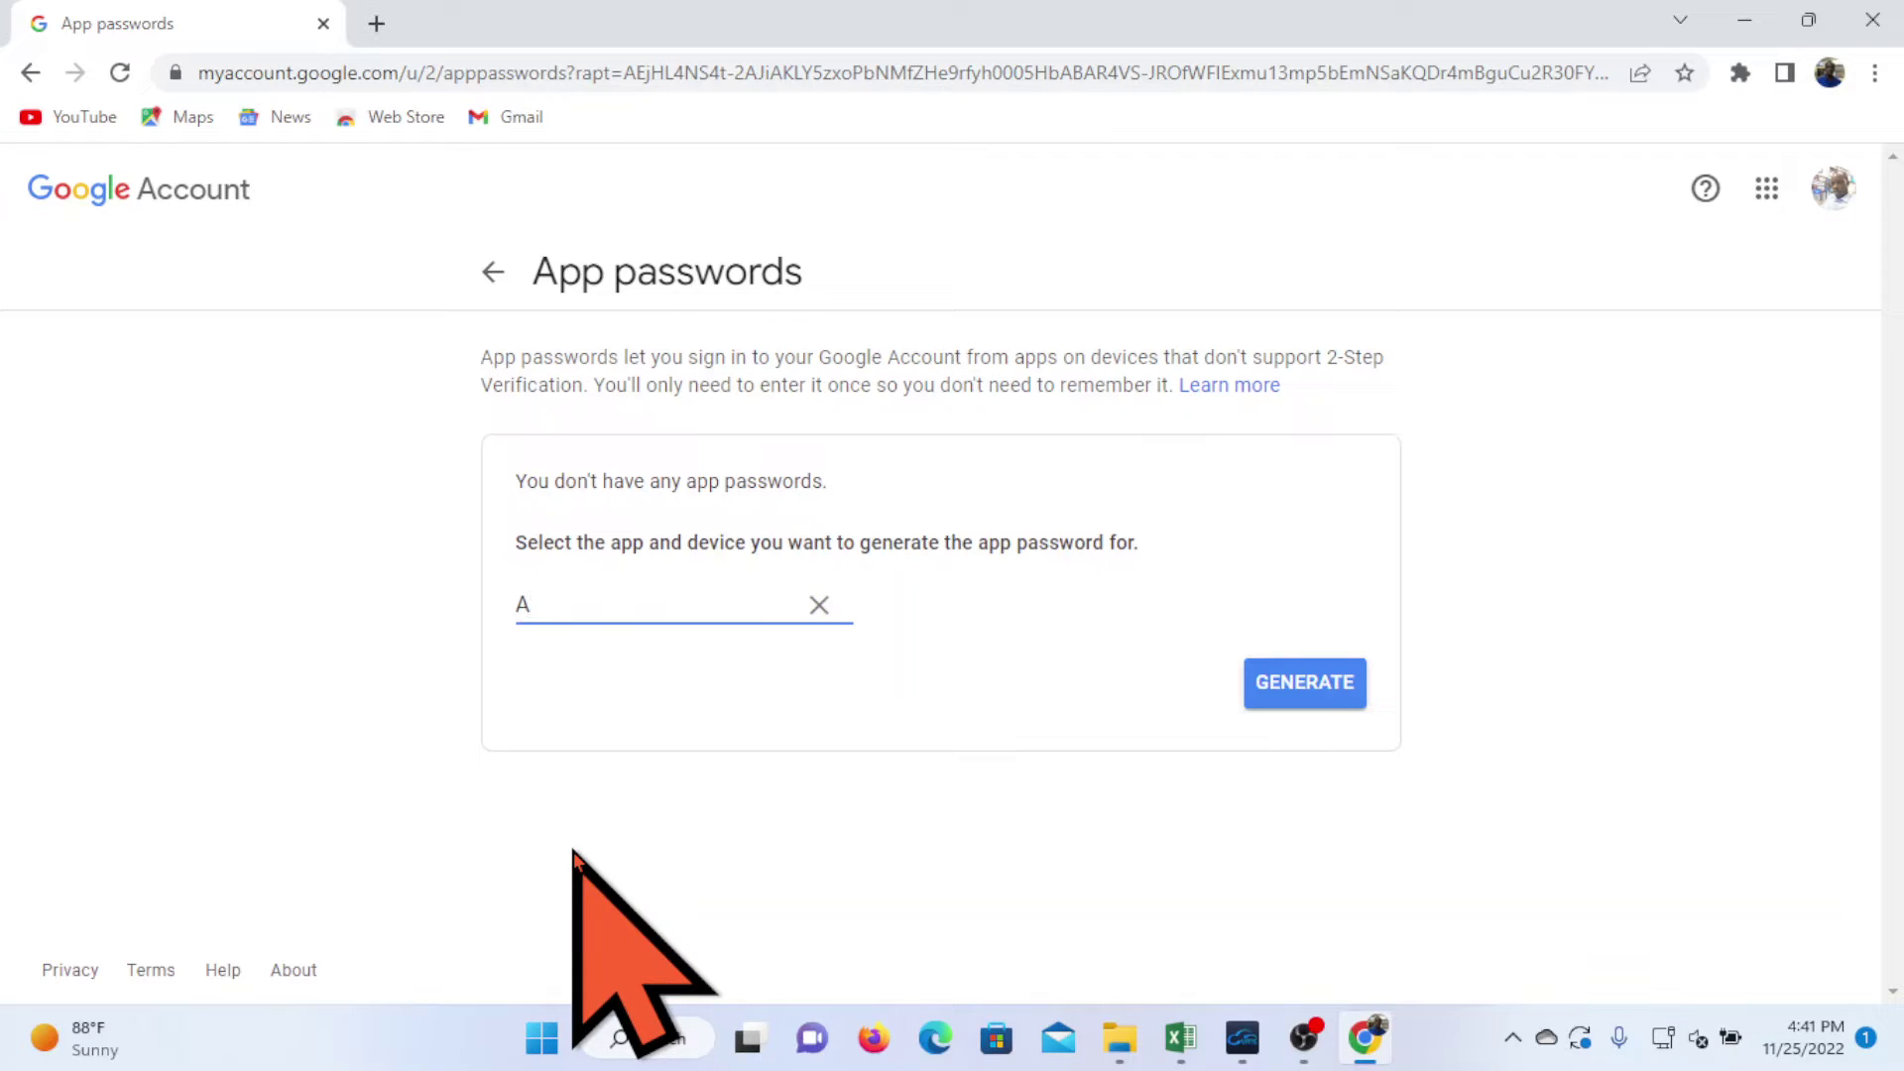
text(larm)
click(1306, 682)
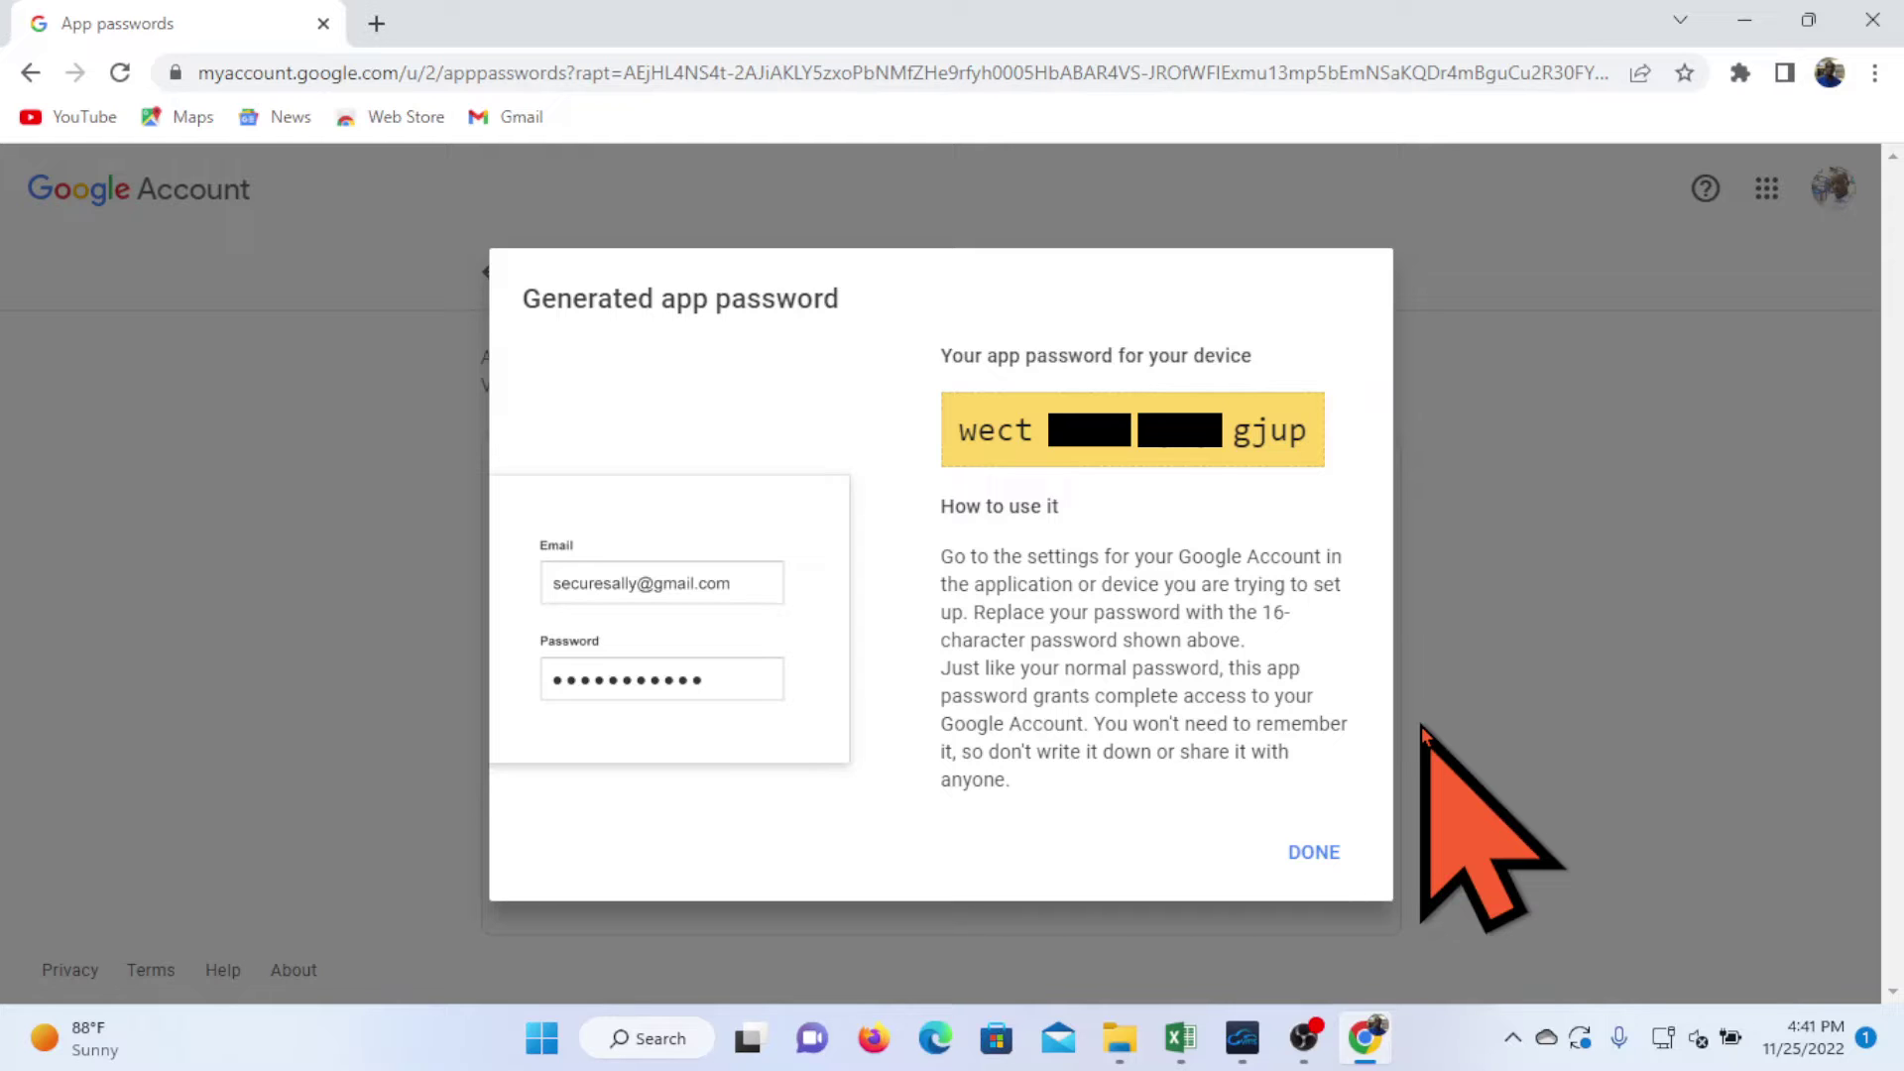
click(1324, 851)
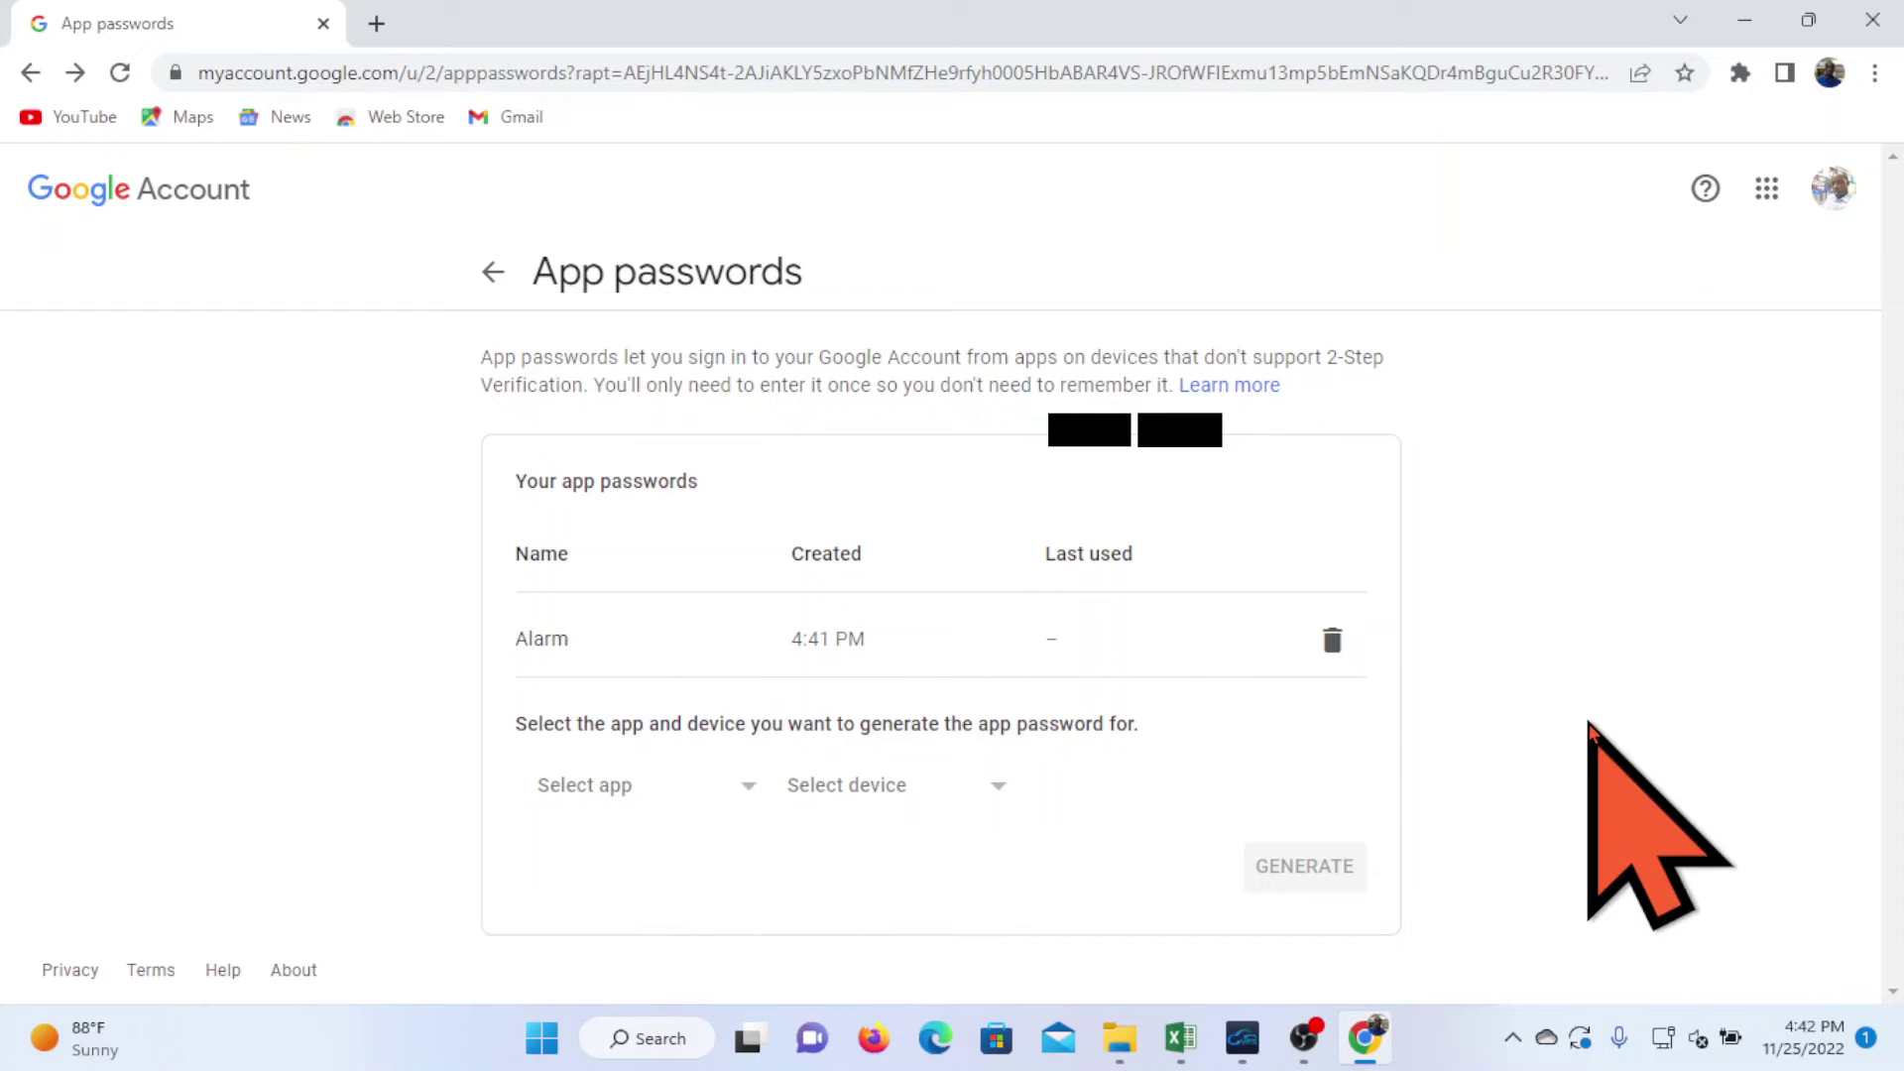
click(1878, 20)
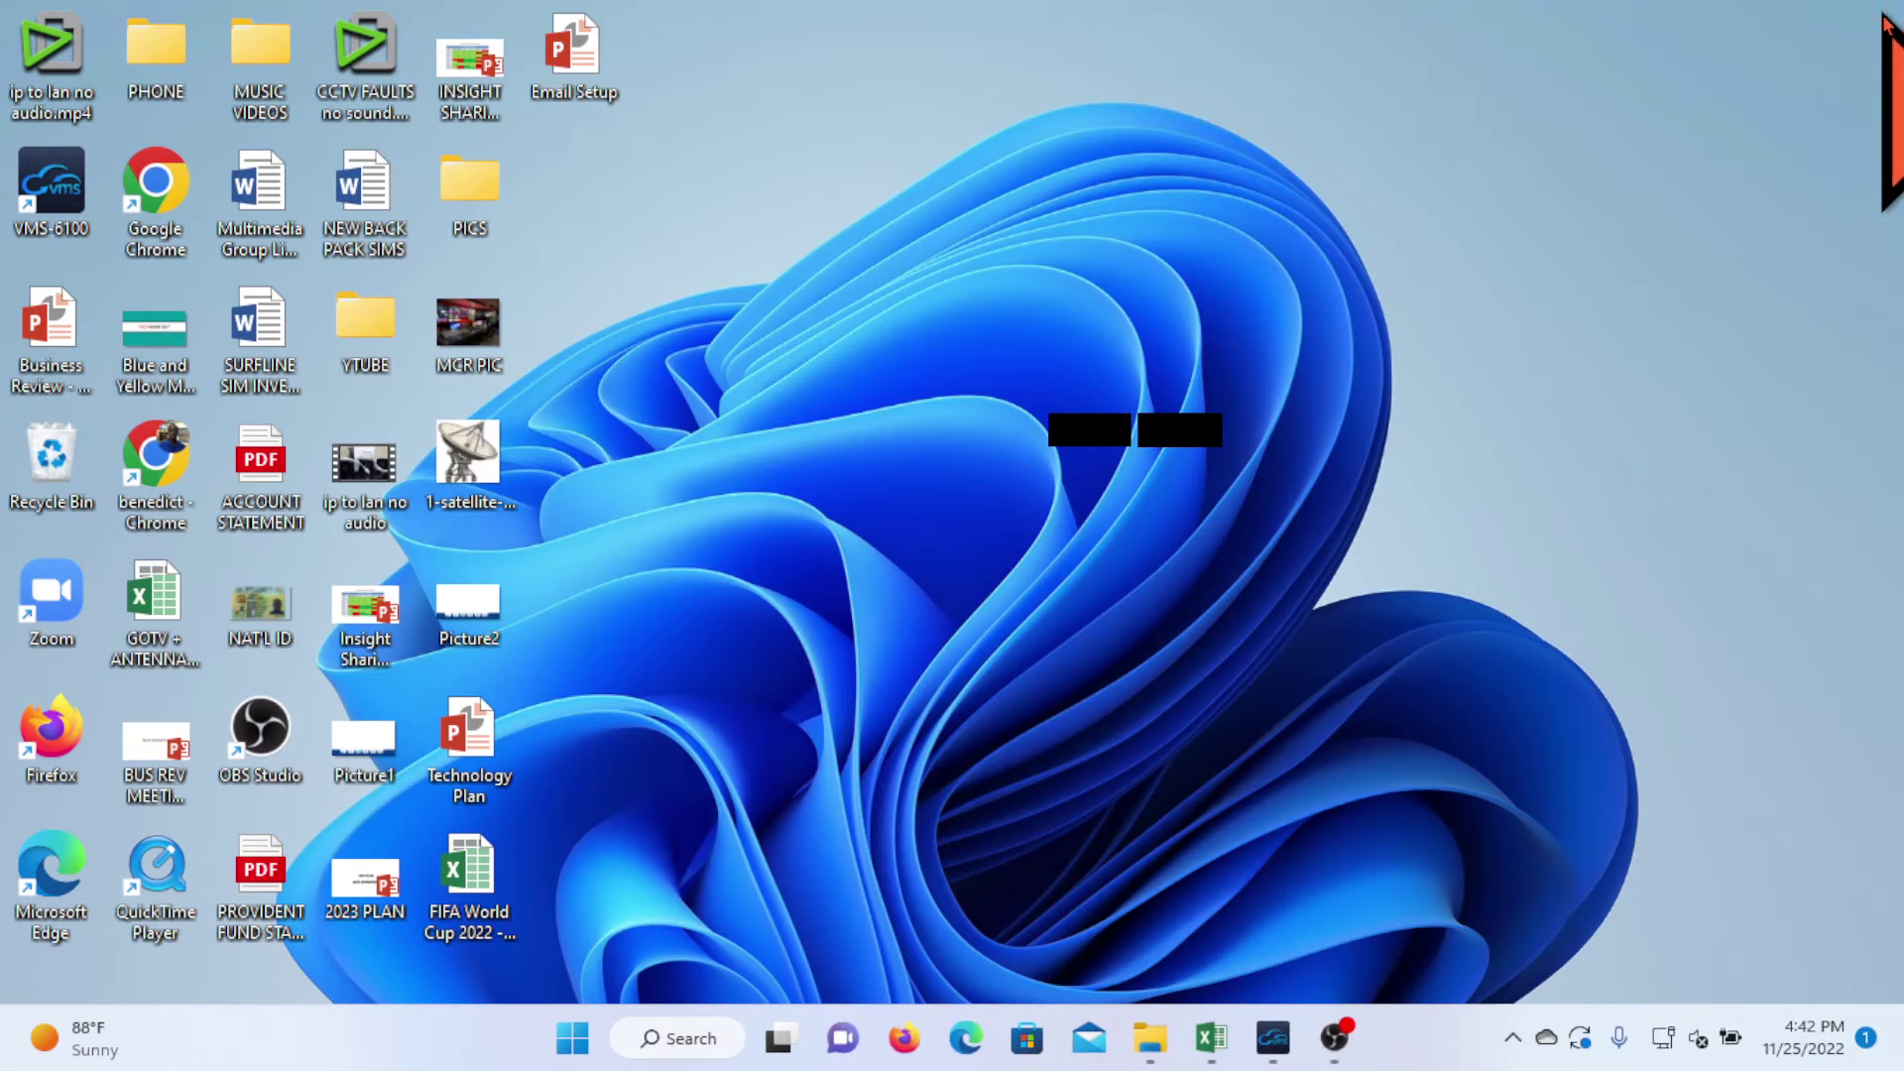
- Reopen the camera's Device Setting web page from the VMS-6100 live preview
click(1268, 1039)
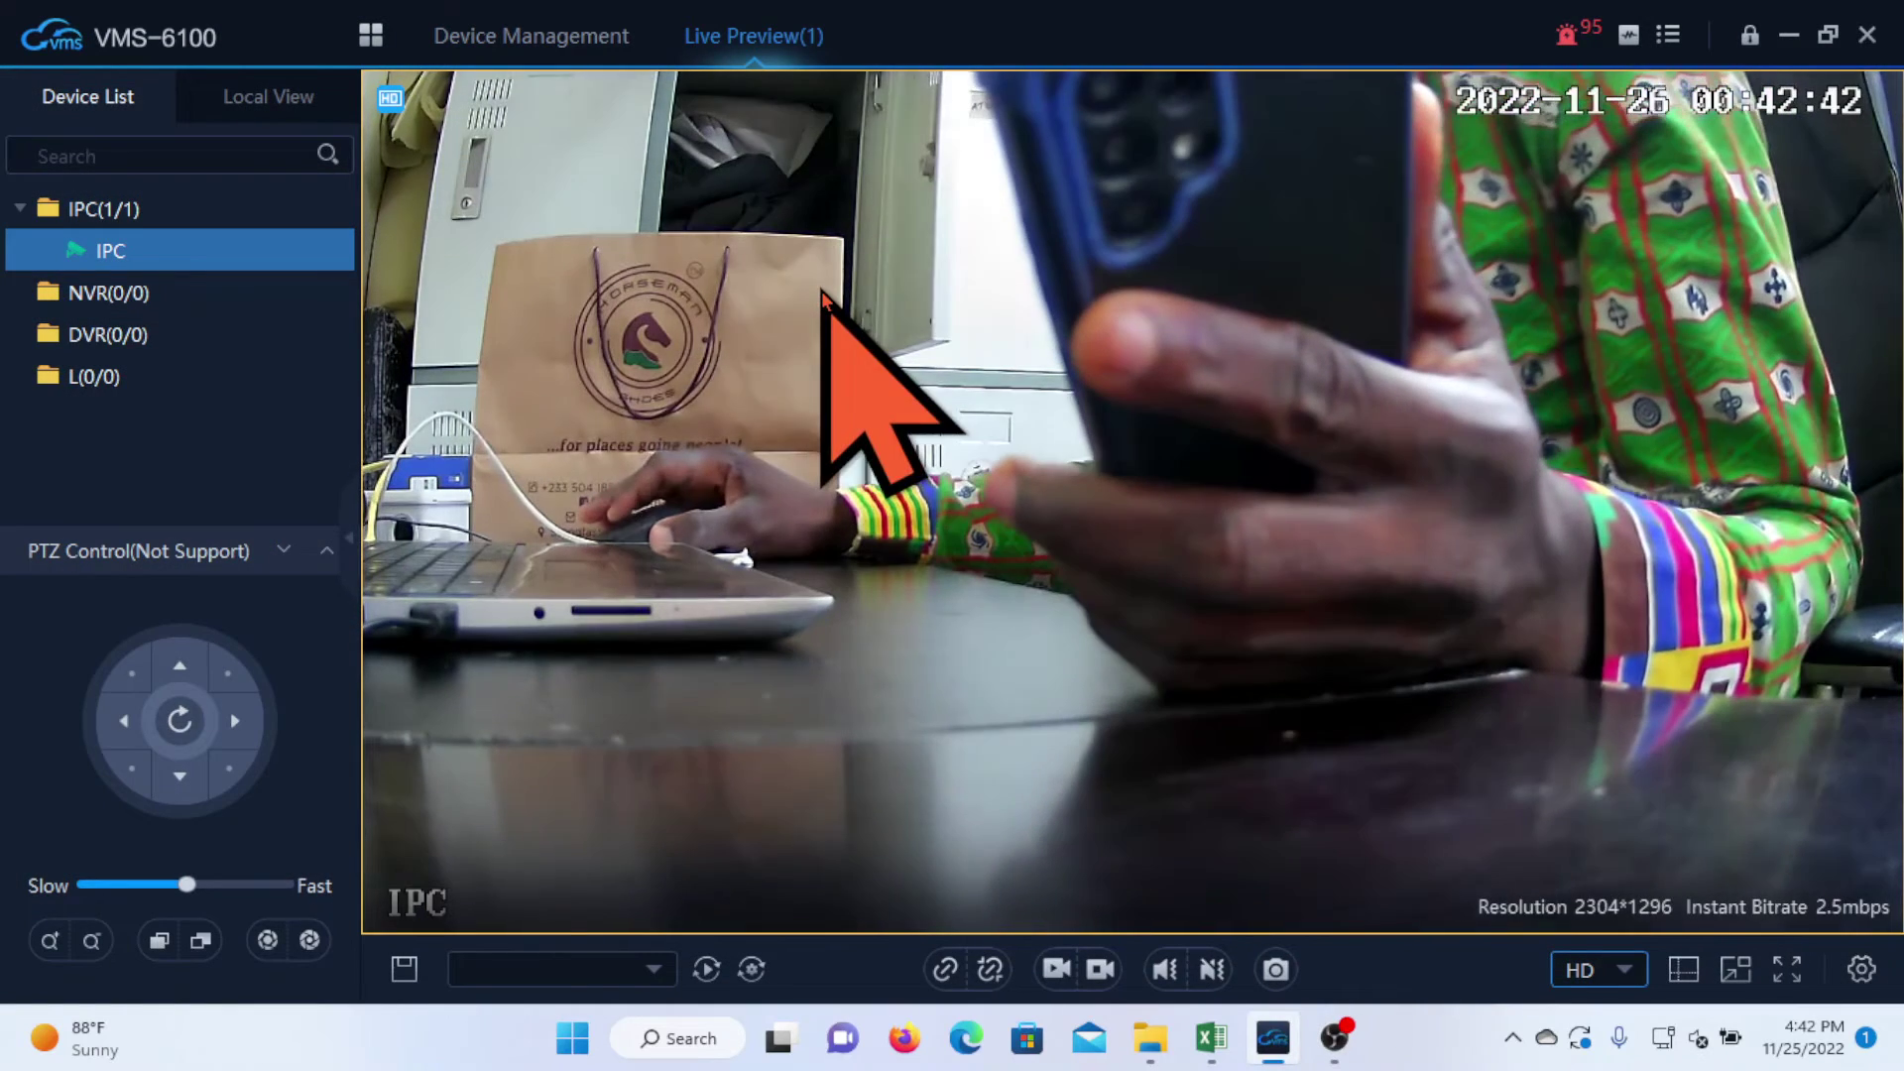
right_click(823, 293)
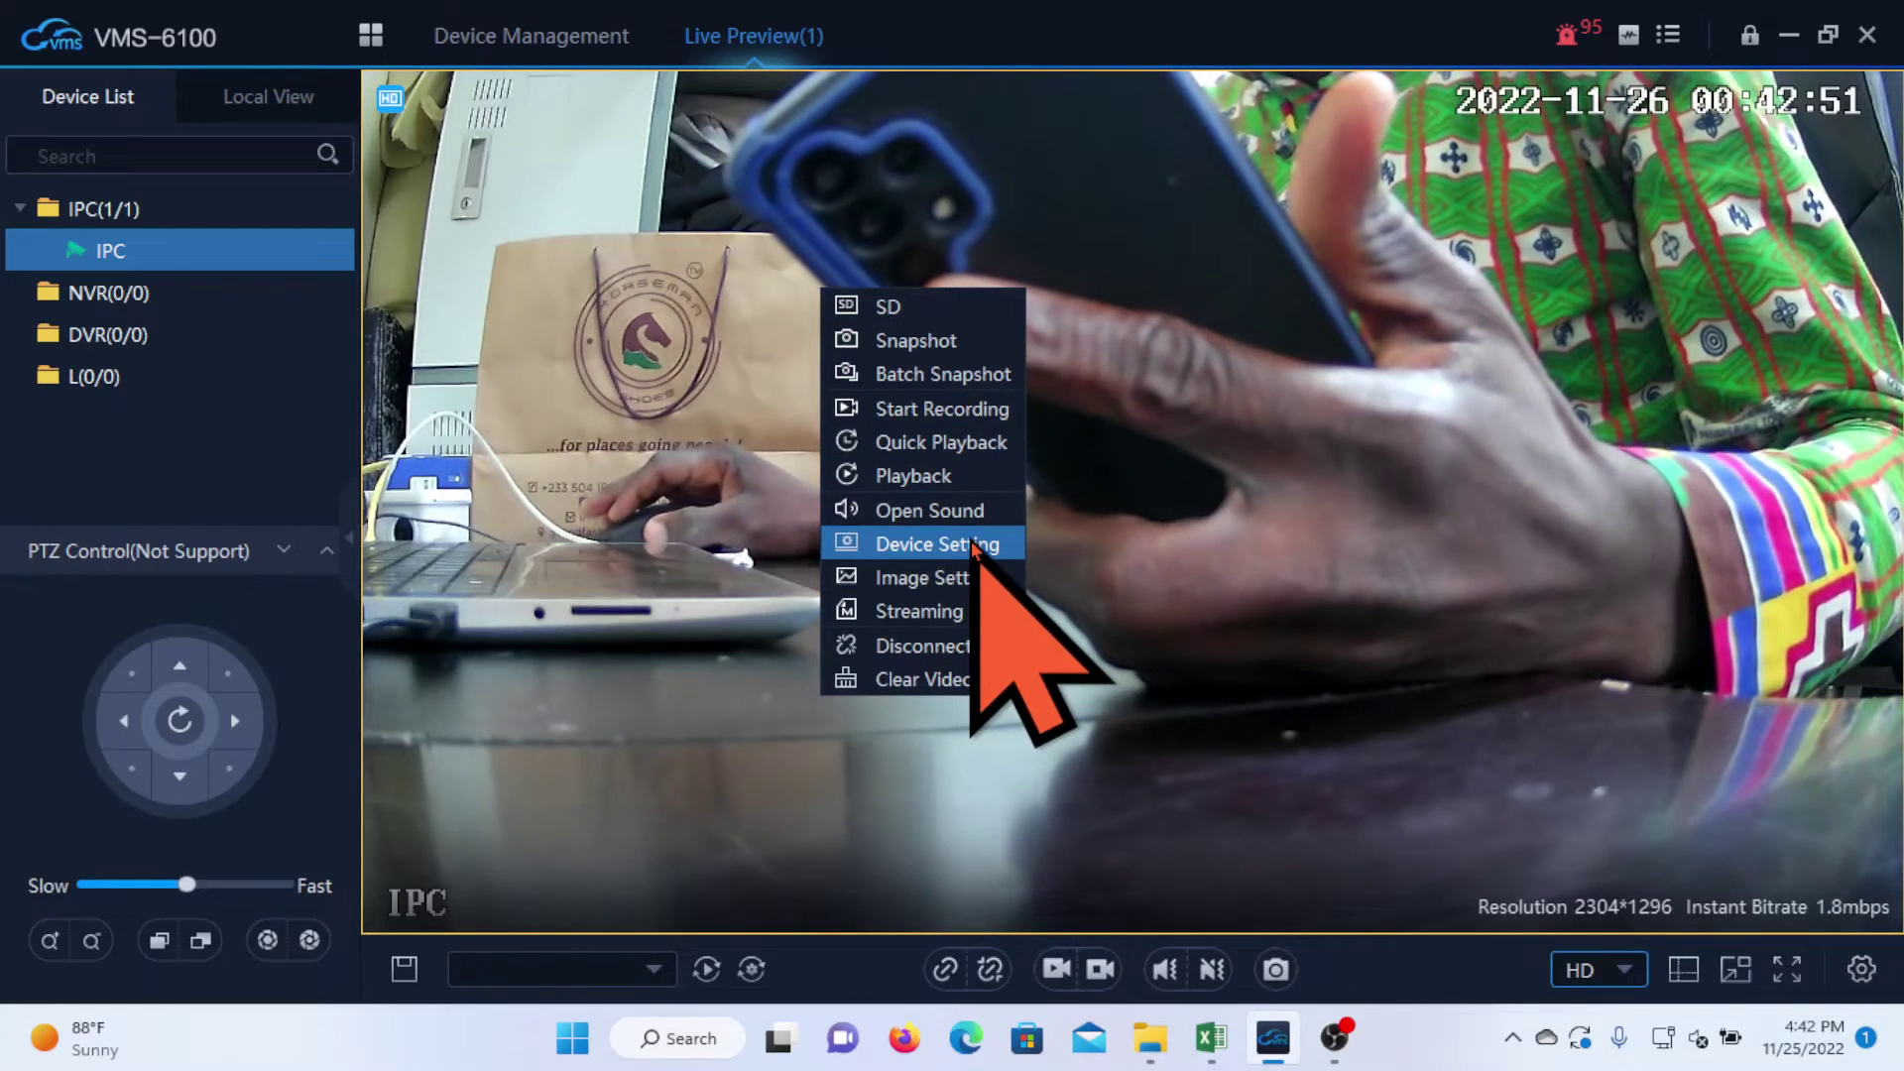
click(970, 548)
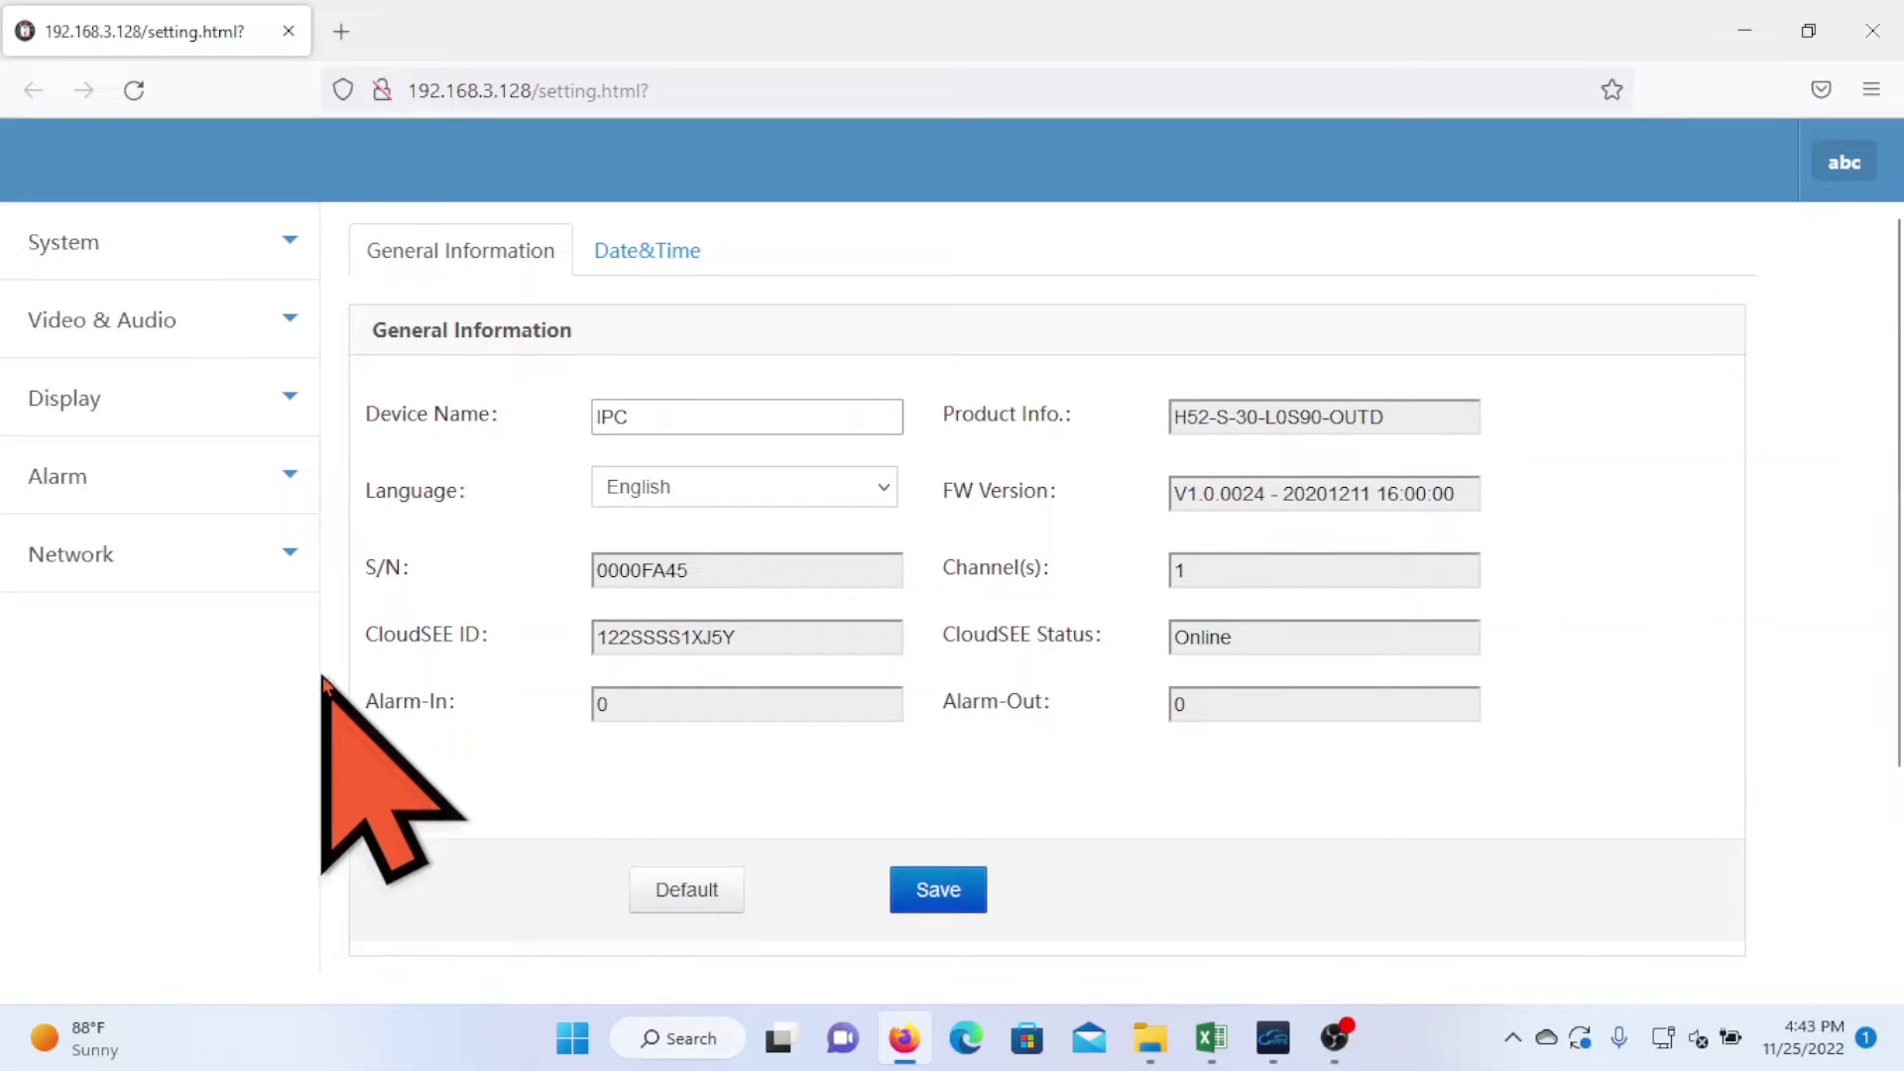
click(275, 575)
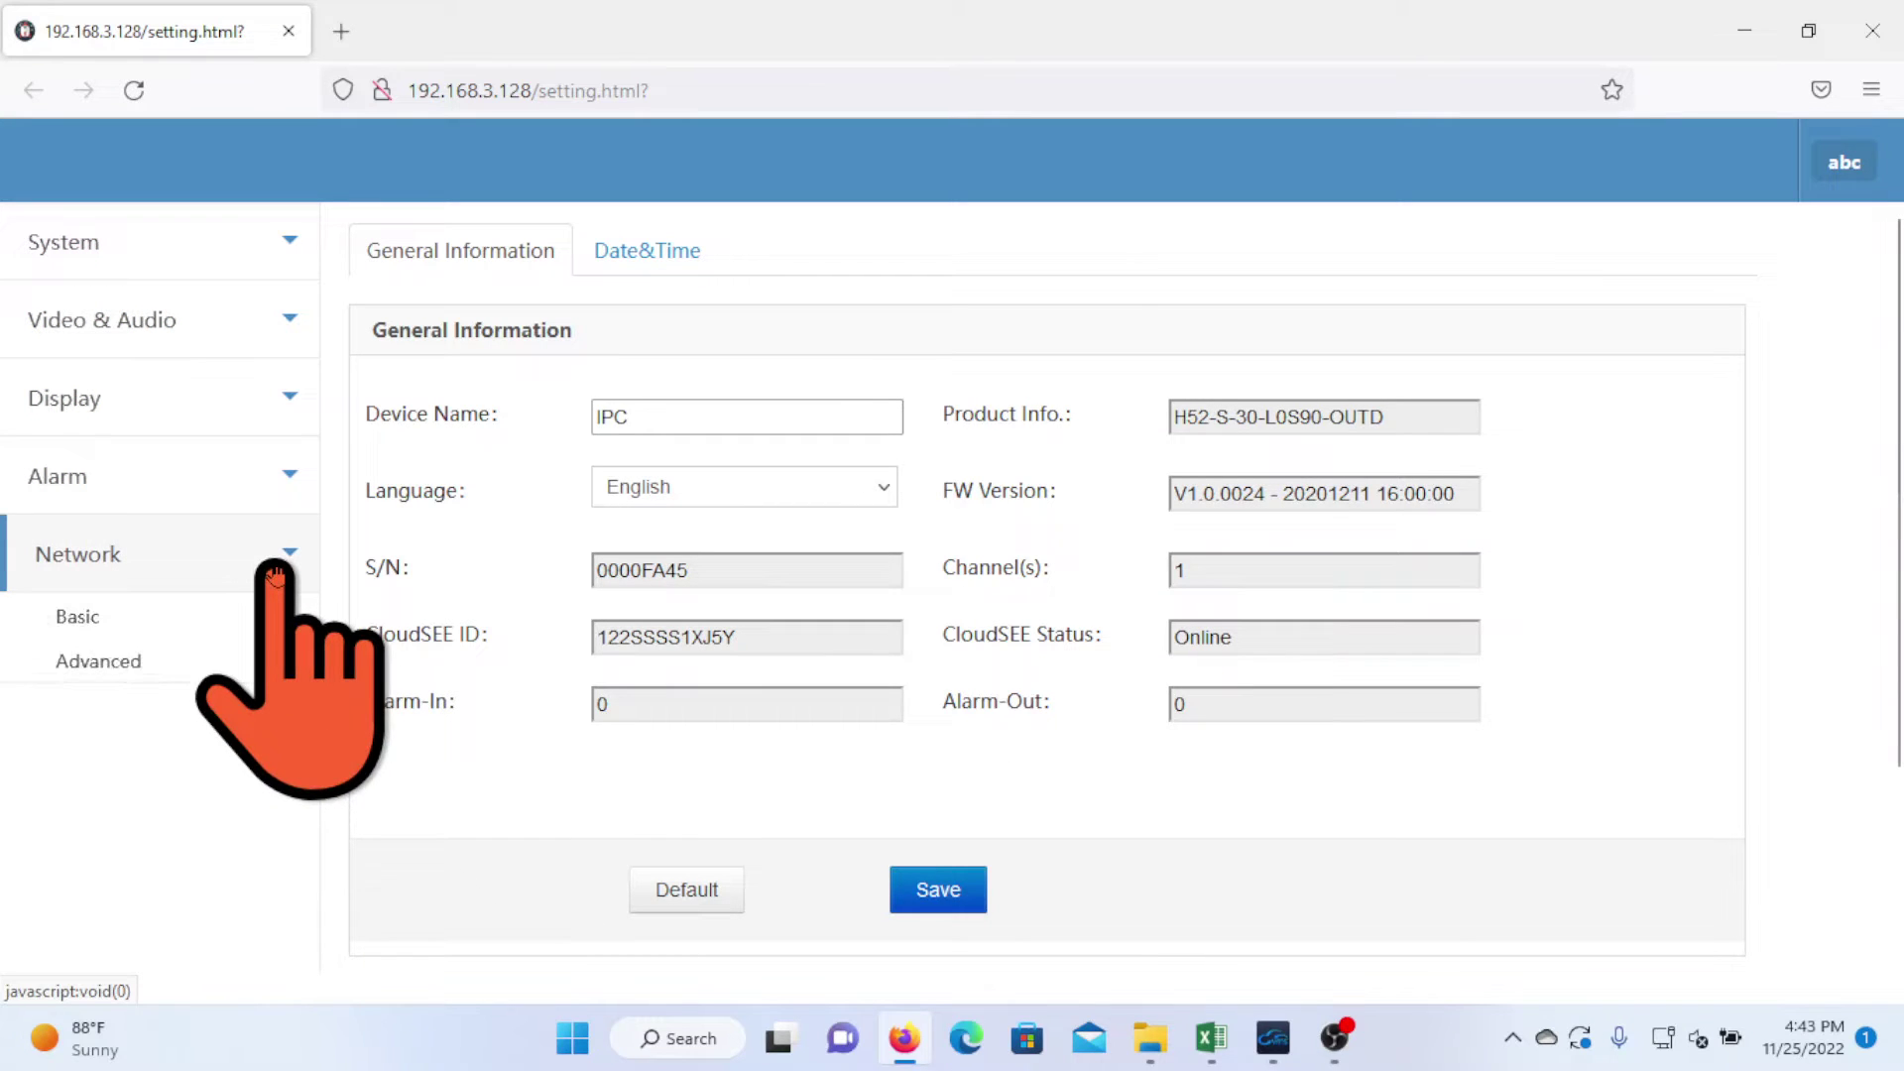
- On the Alarm Email page, set the sender address and username to the Gmail account
click(92, 683)
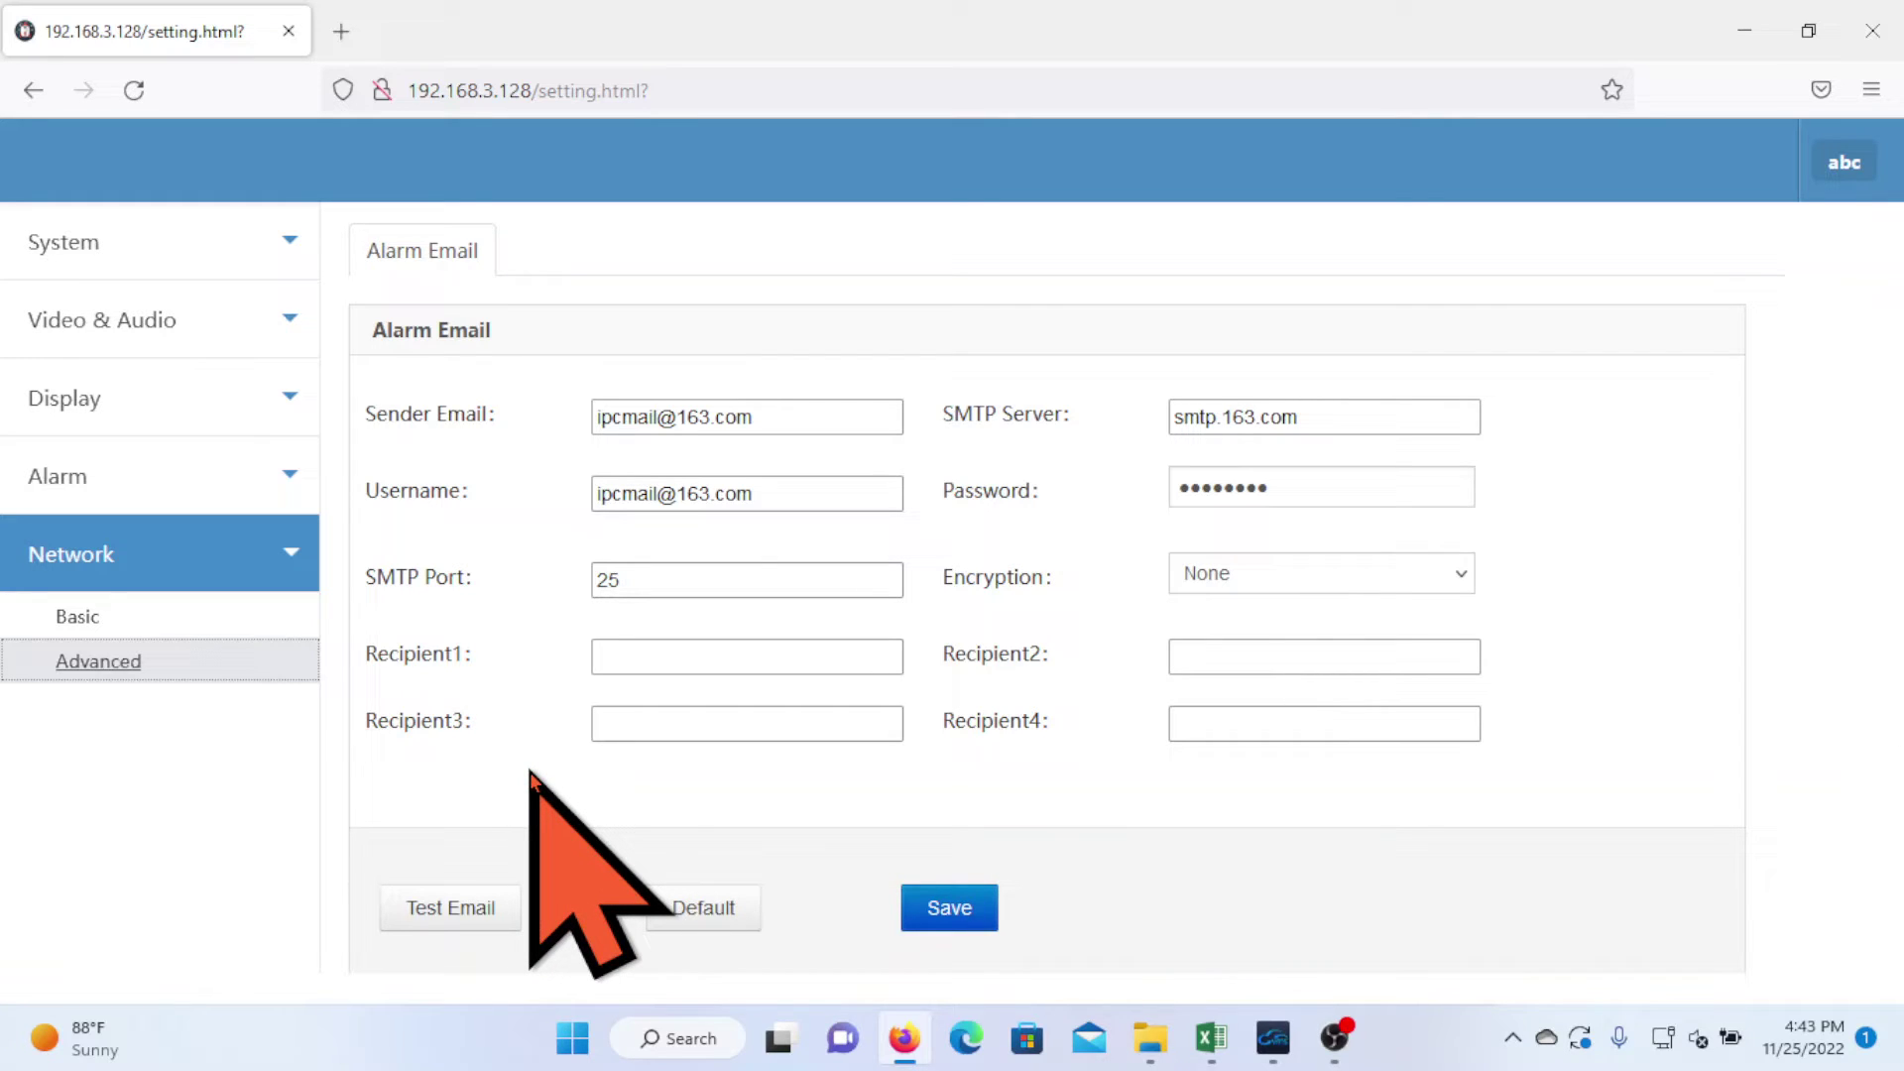
click(789, 416)
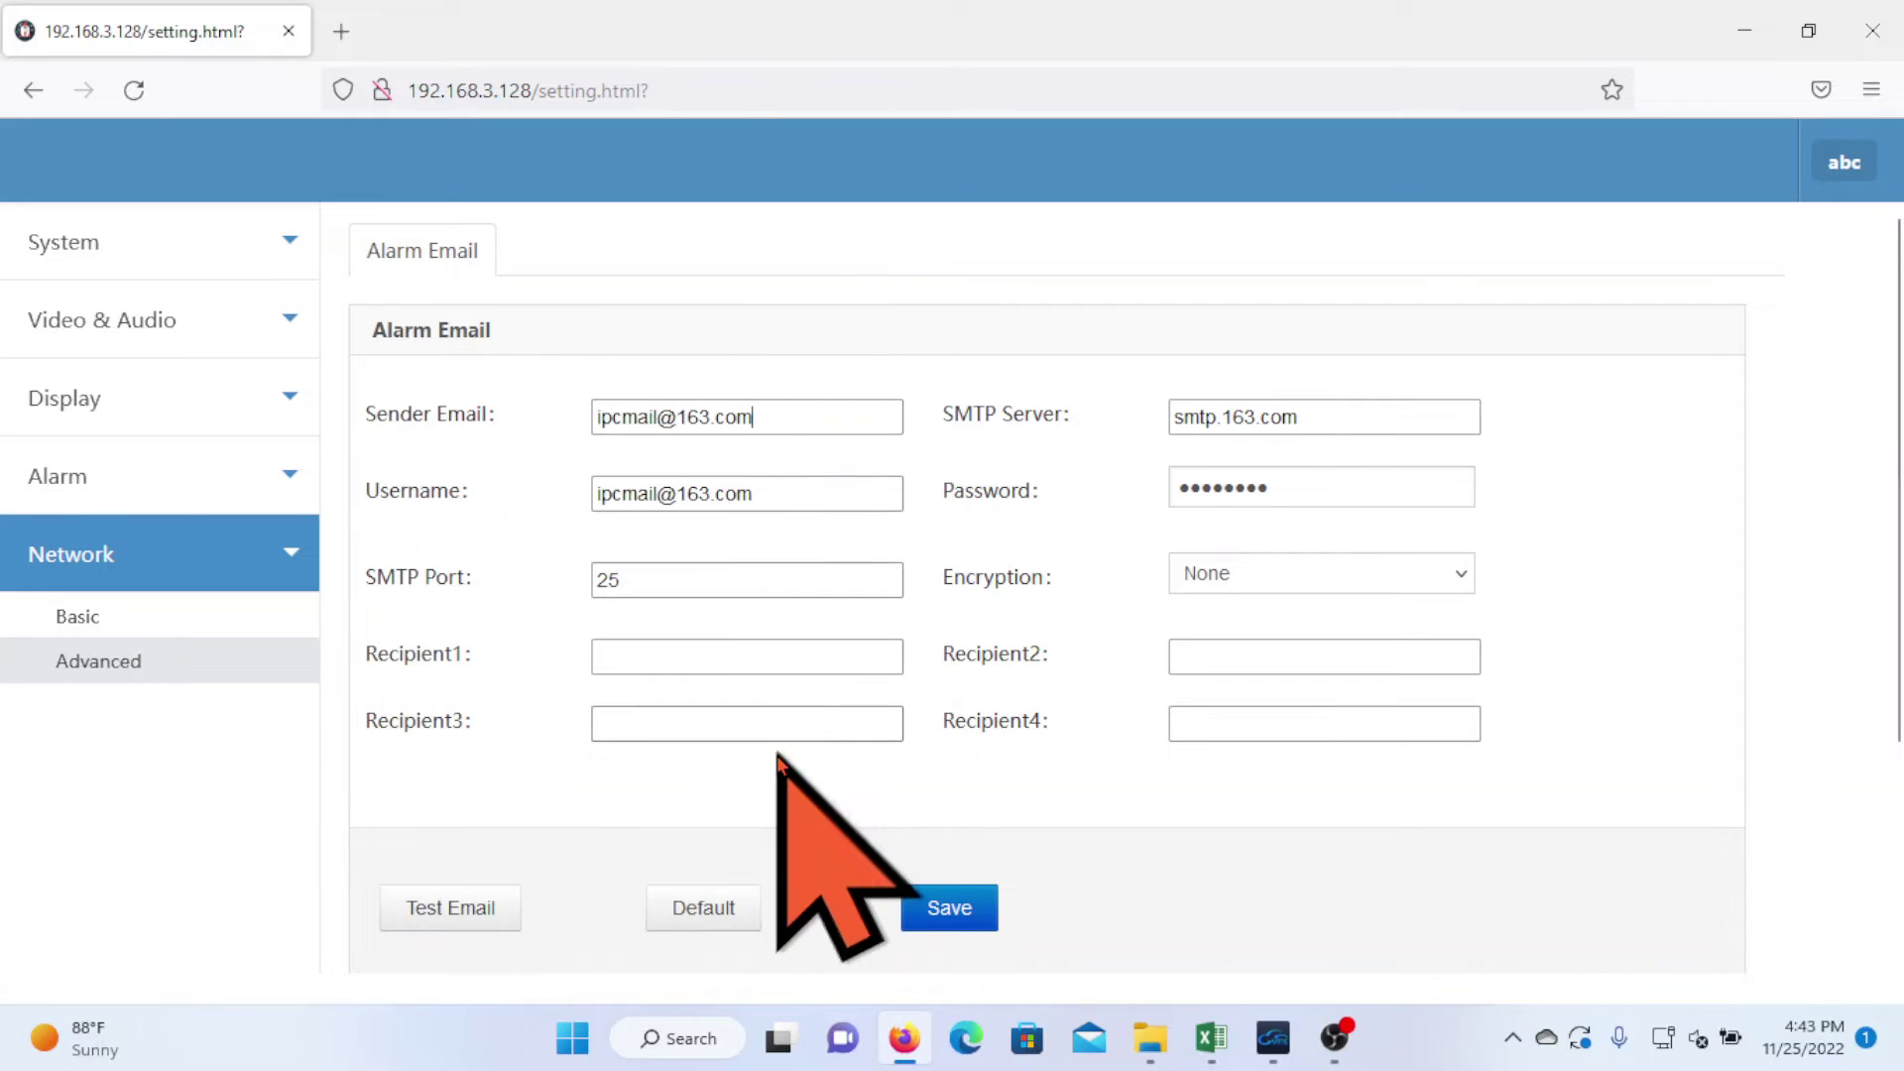
key(BackSpace)
key(BackSpace)
key(BackSpace)
key(BackSpace)
key(BackSpace)
key(BackSpace)
key(BackSpace)
key(BackSpace)
key(BackSpace)
key(BackSpace)
key(BackSpace)
key(BackSpace)
key(BackSpace)
key(BackSpace)
key(BackSpace)
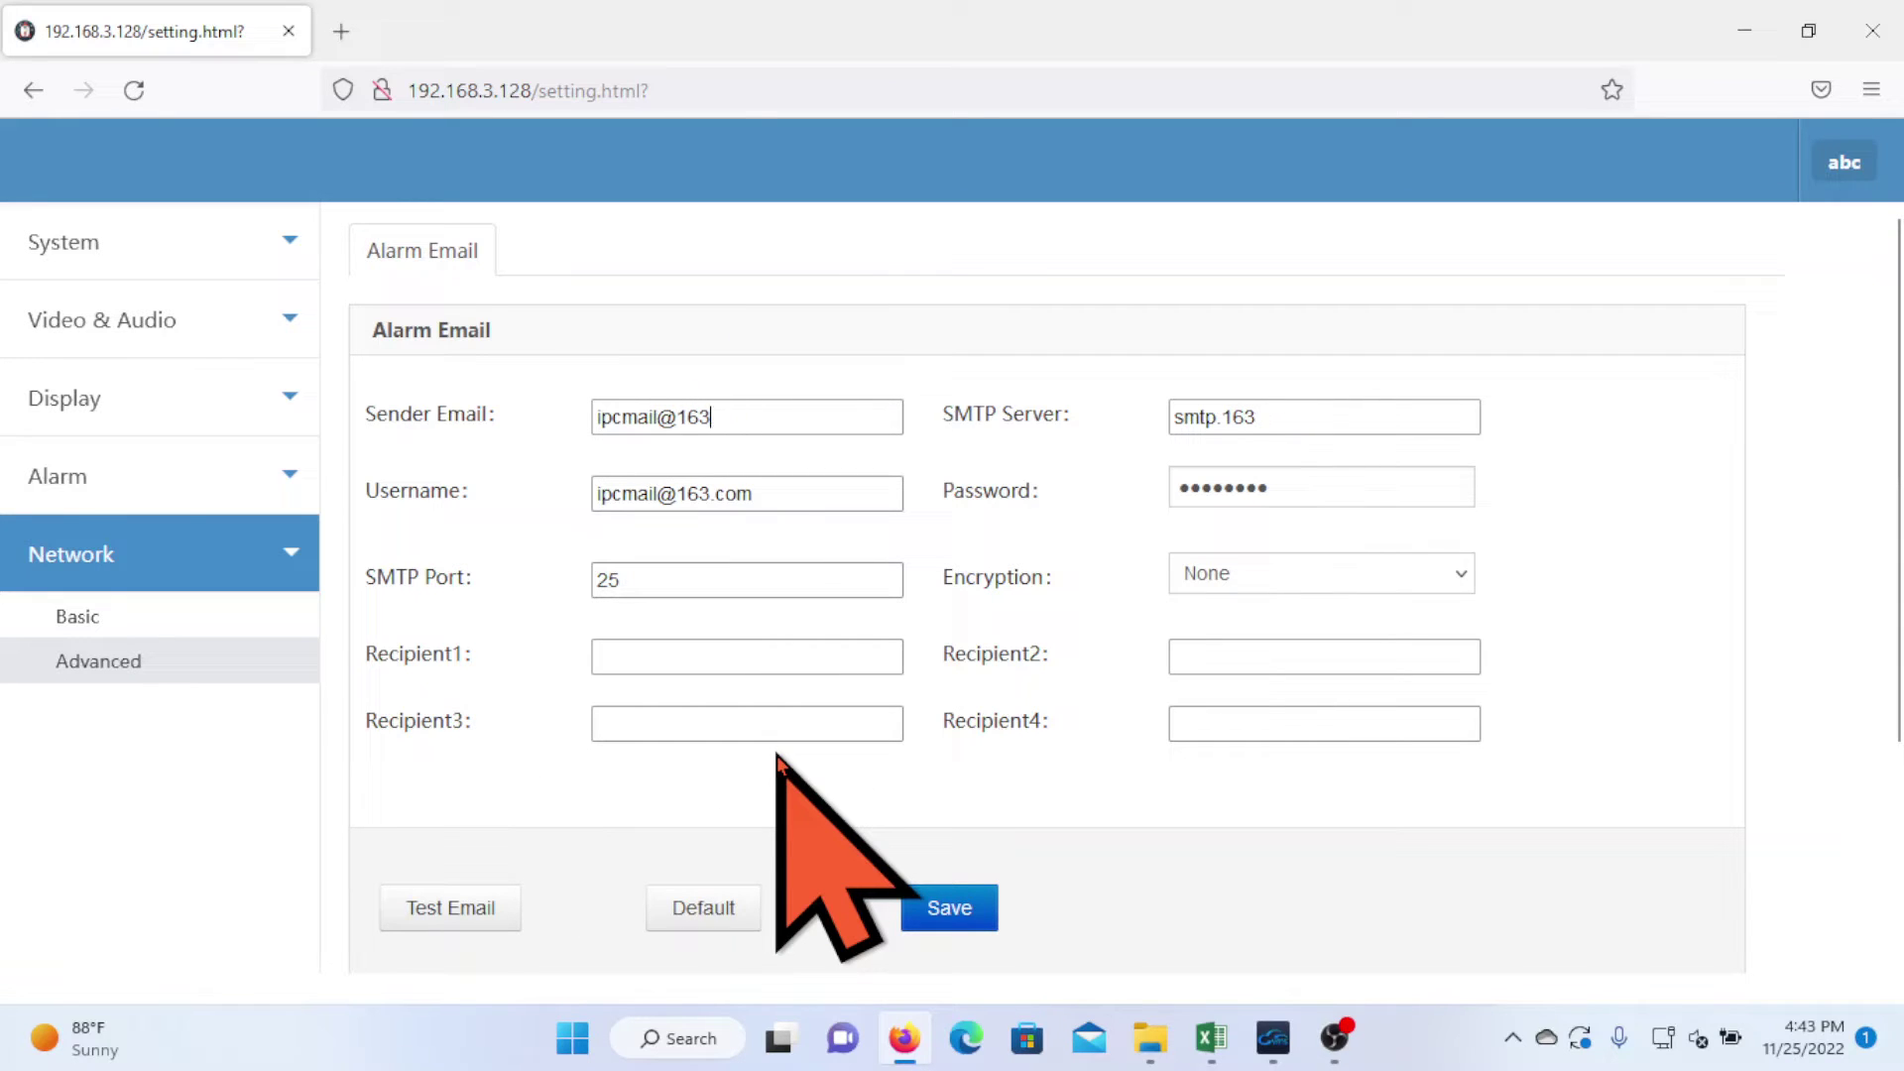
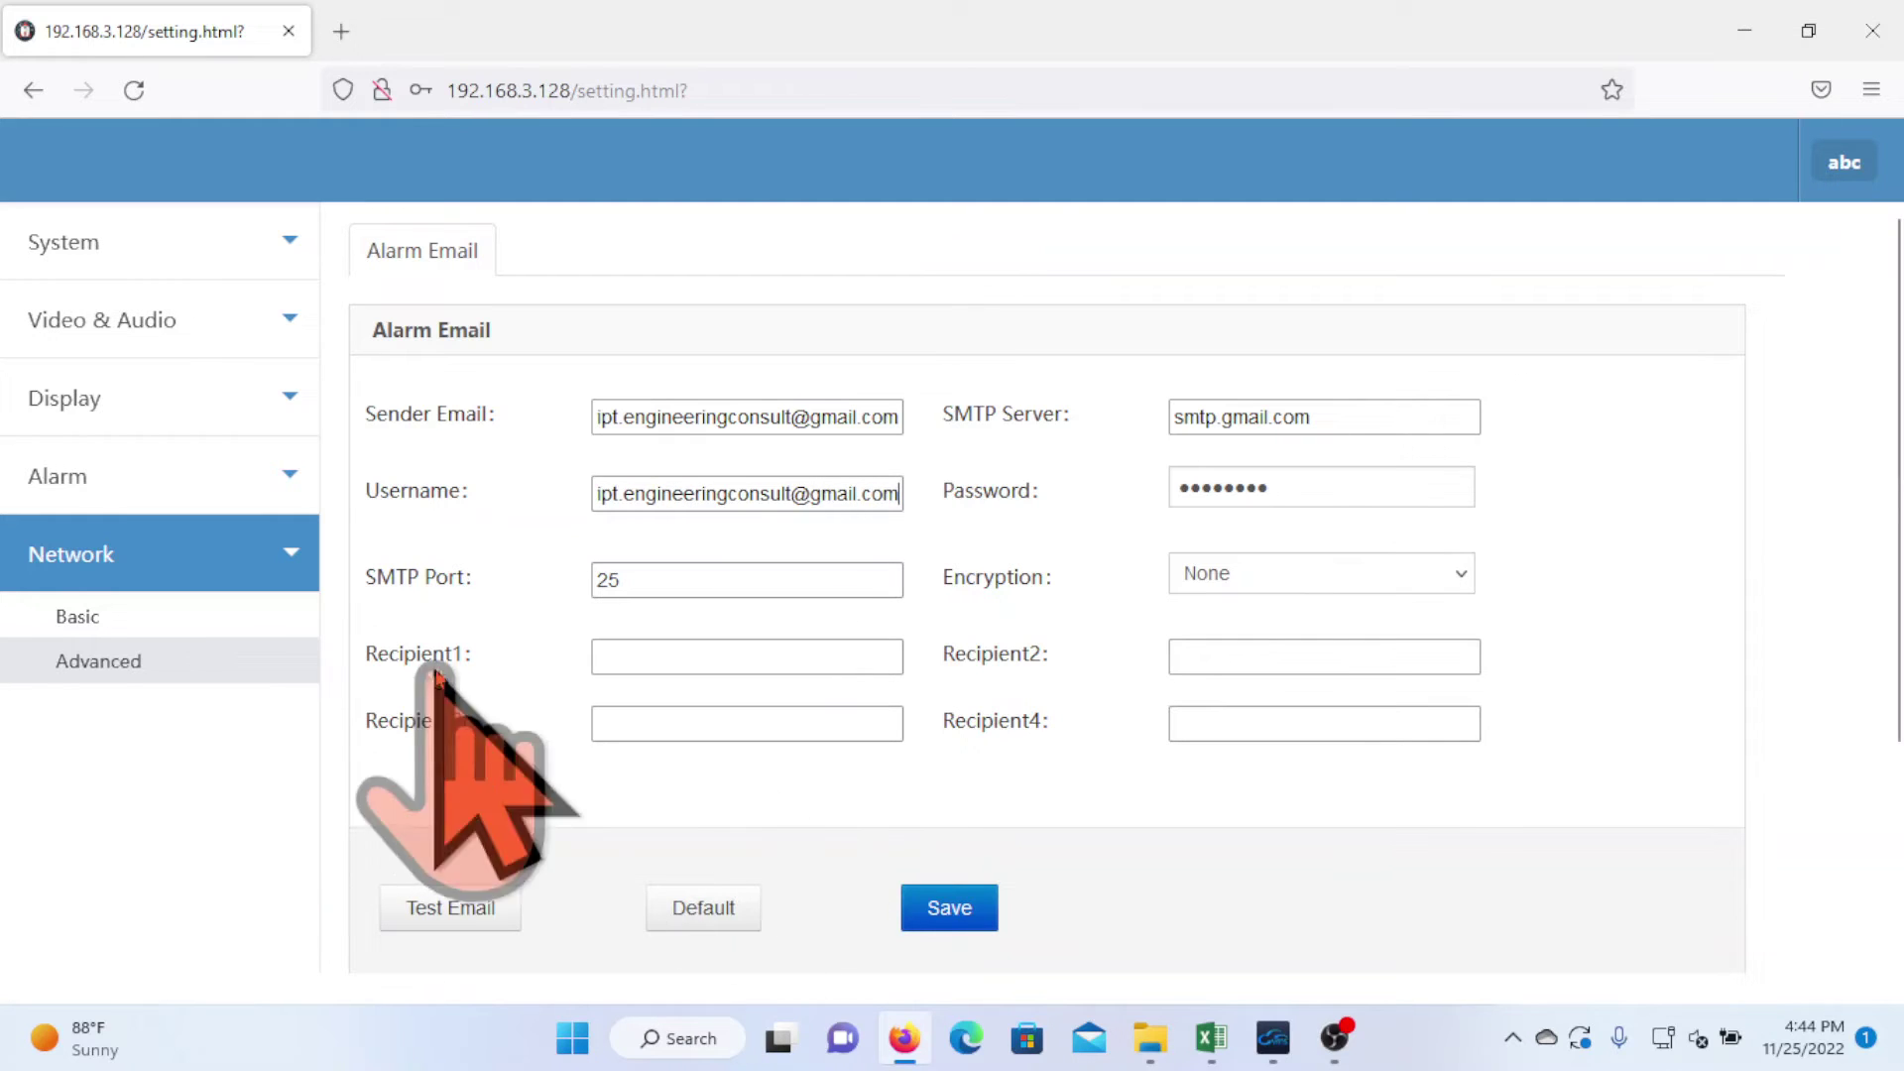
- Set SMTP port to 465 and enter the Recipient1 and Recipient2 e-mail addresses
key(Tab)
key(Tab)
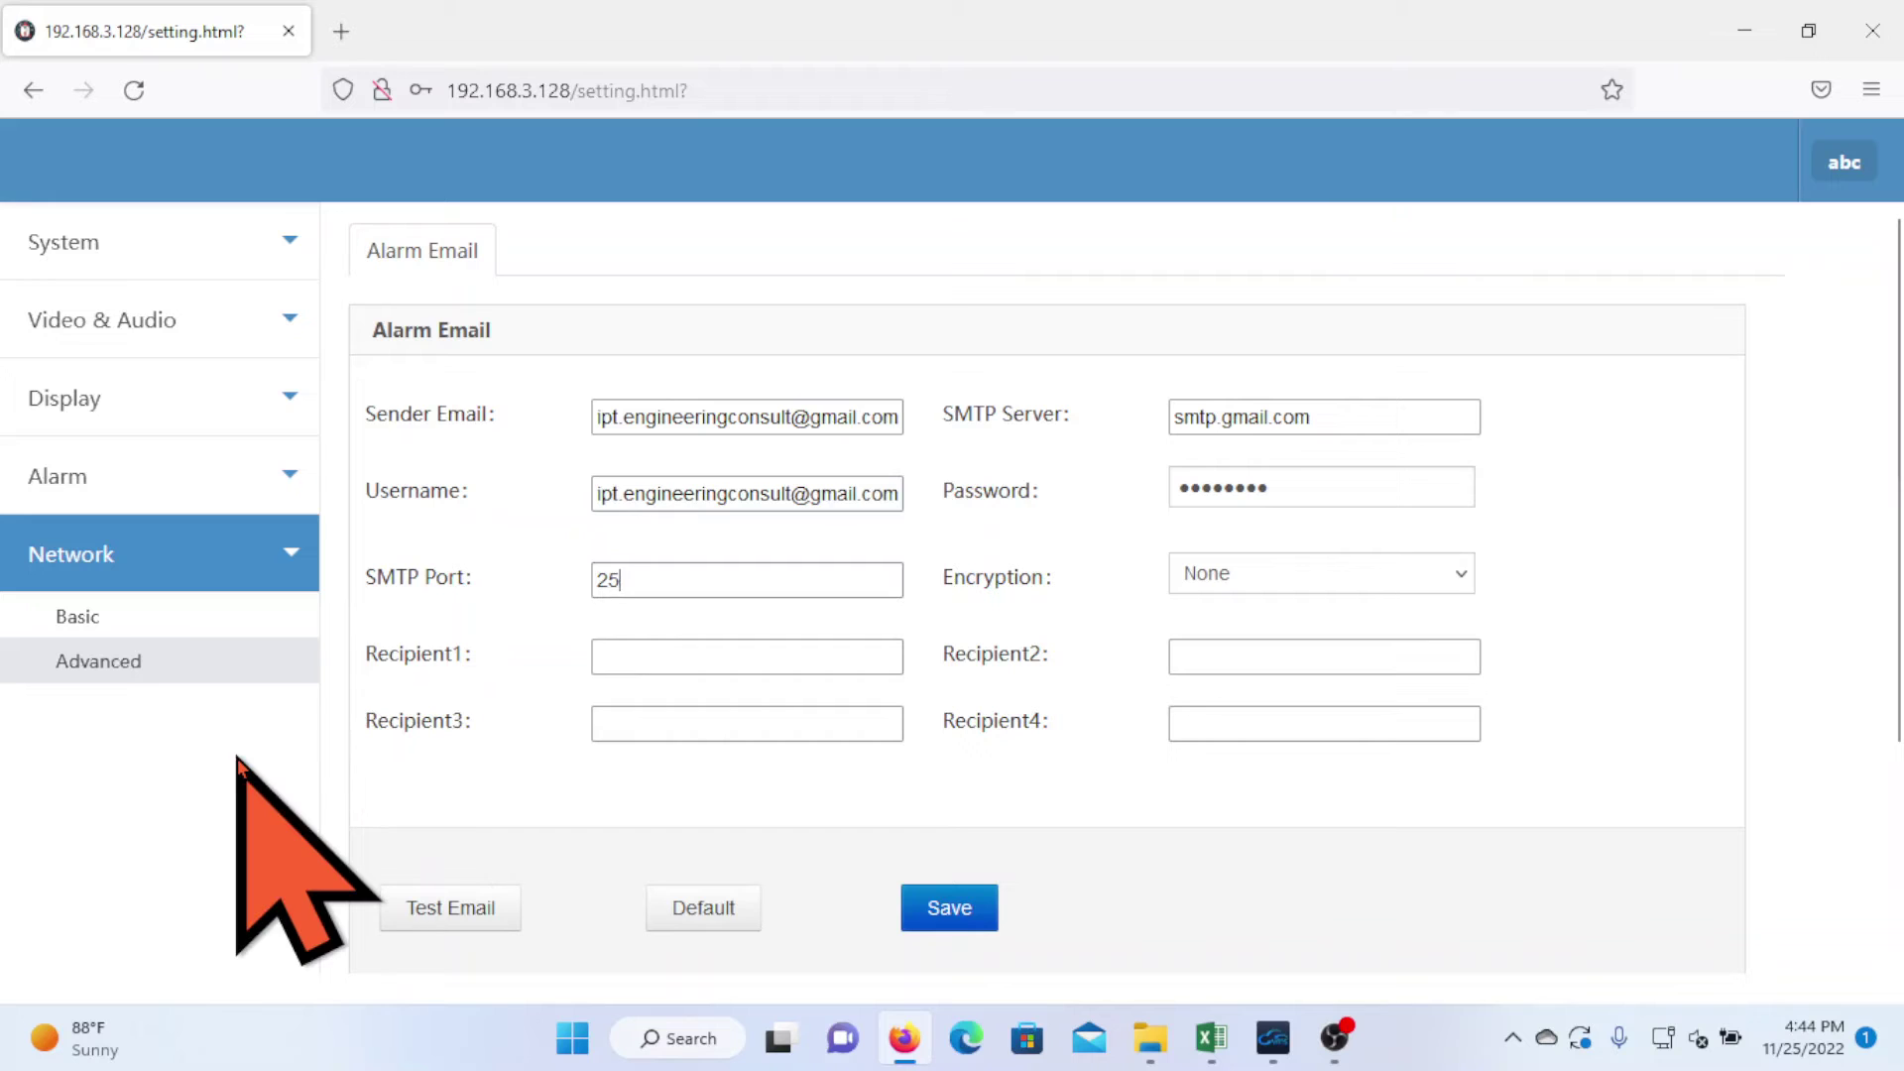
key(BackSpace)
key(BackSpace)
text(465)
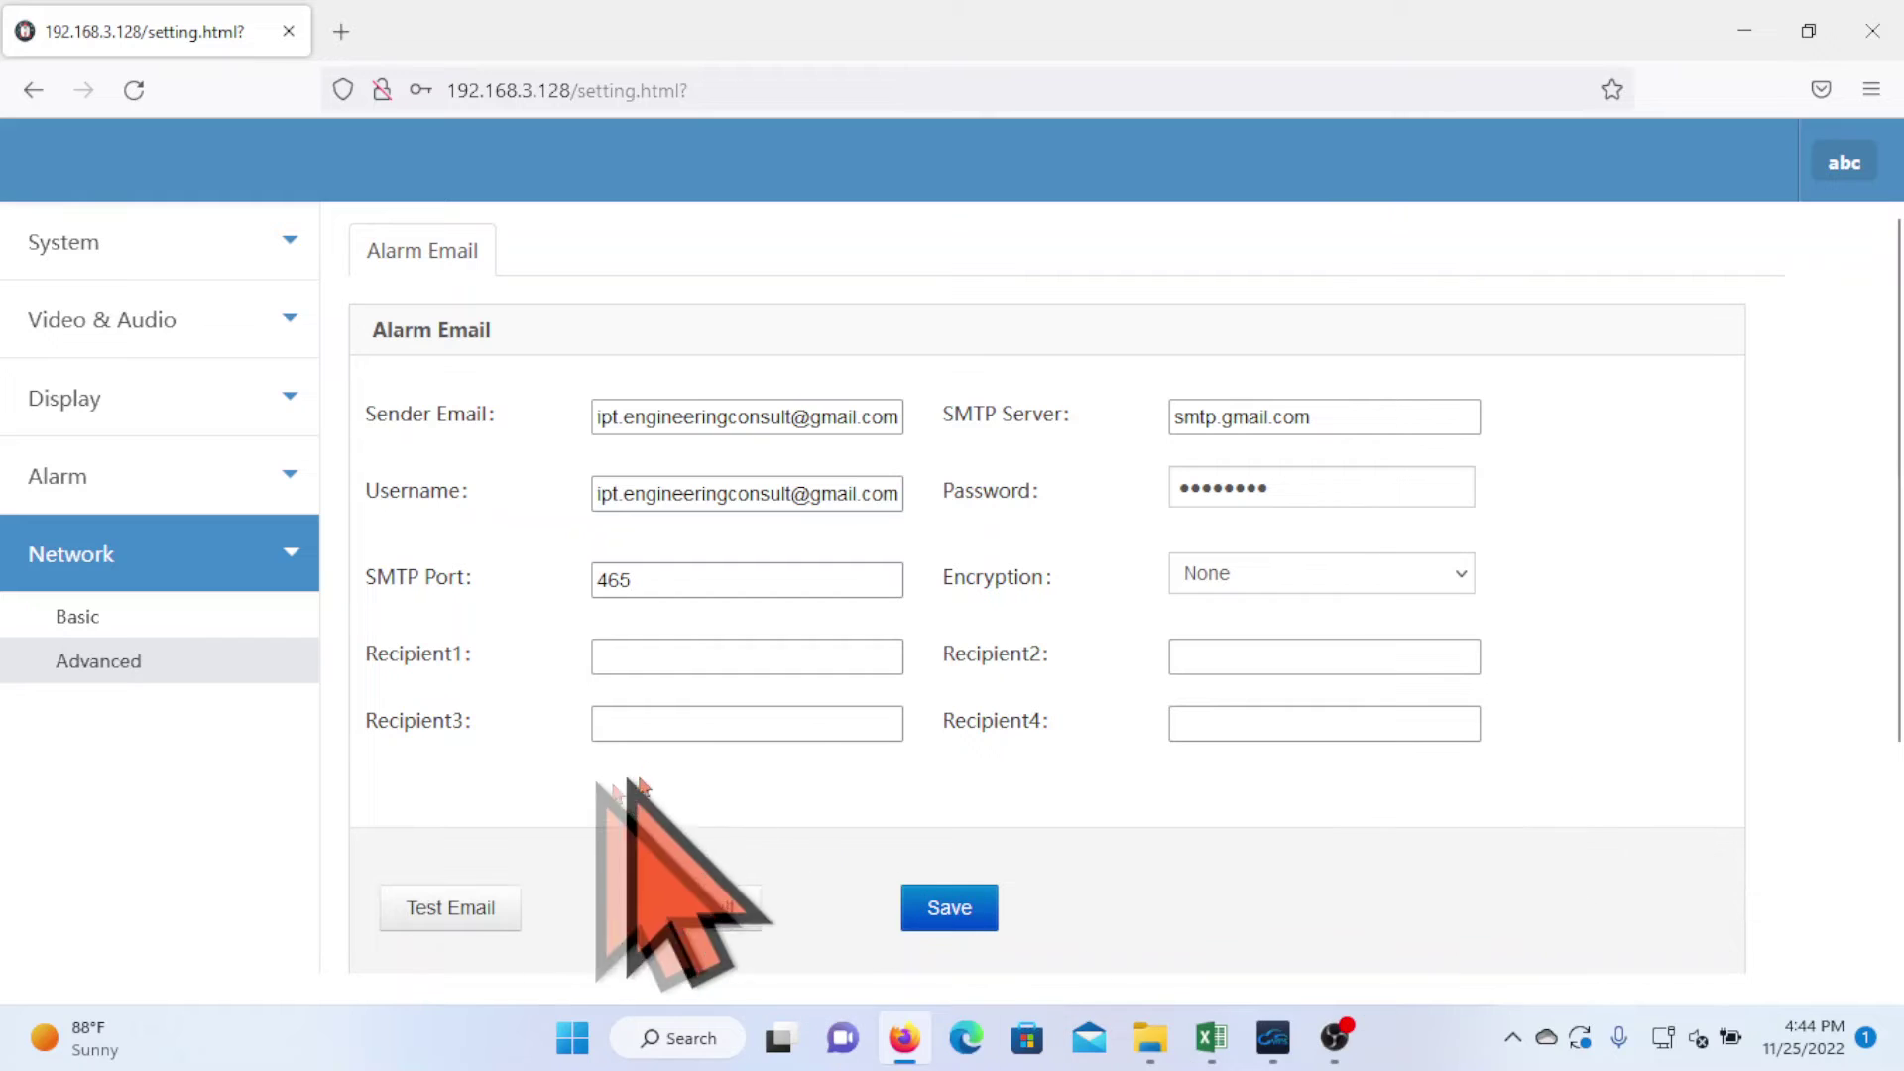
click(618, 662)
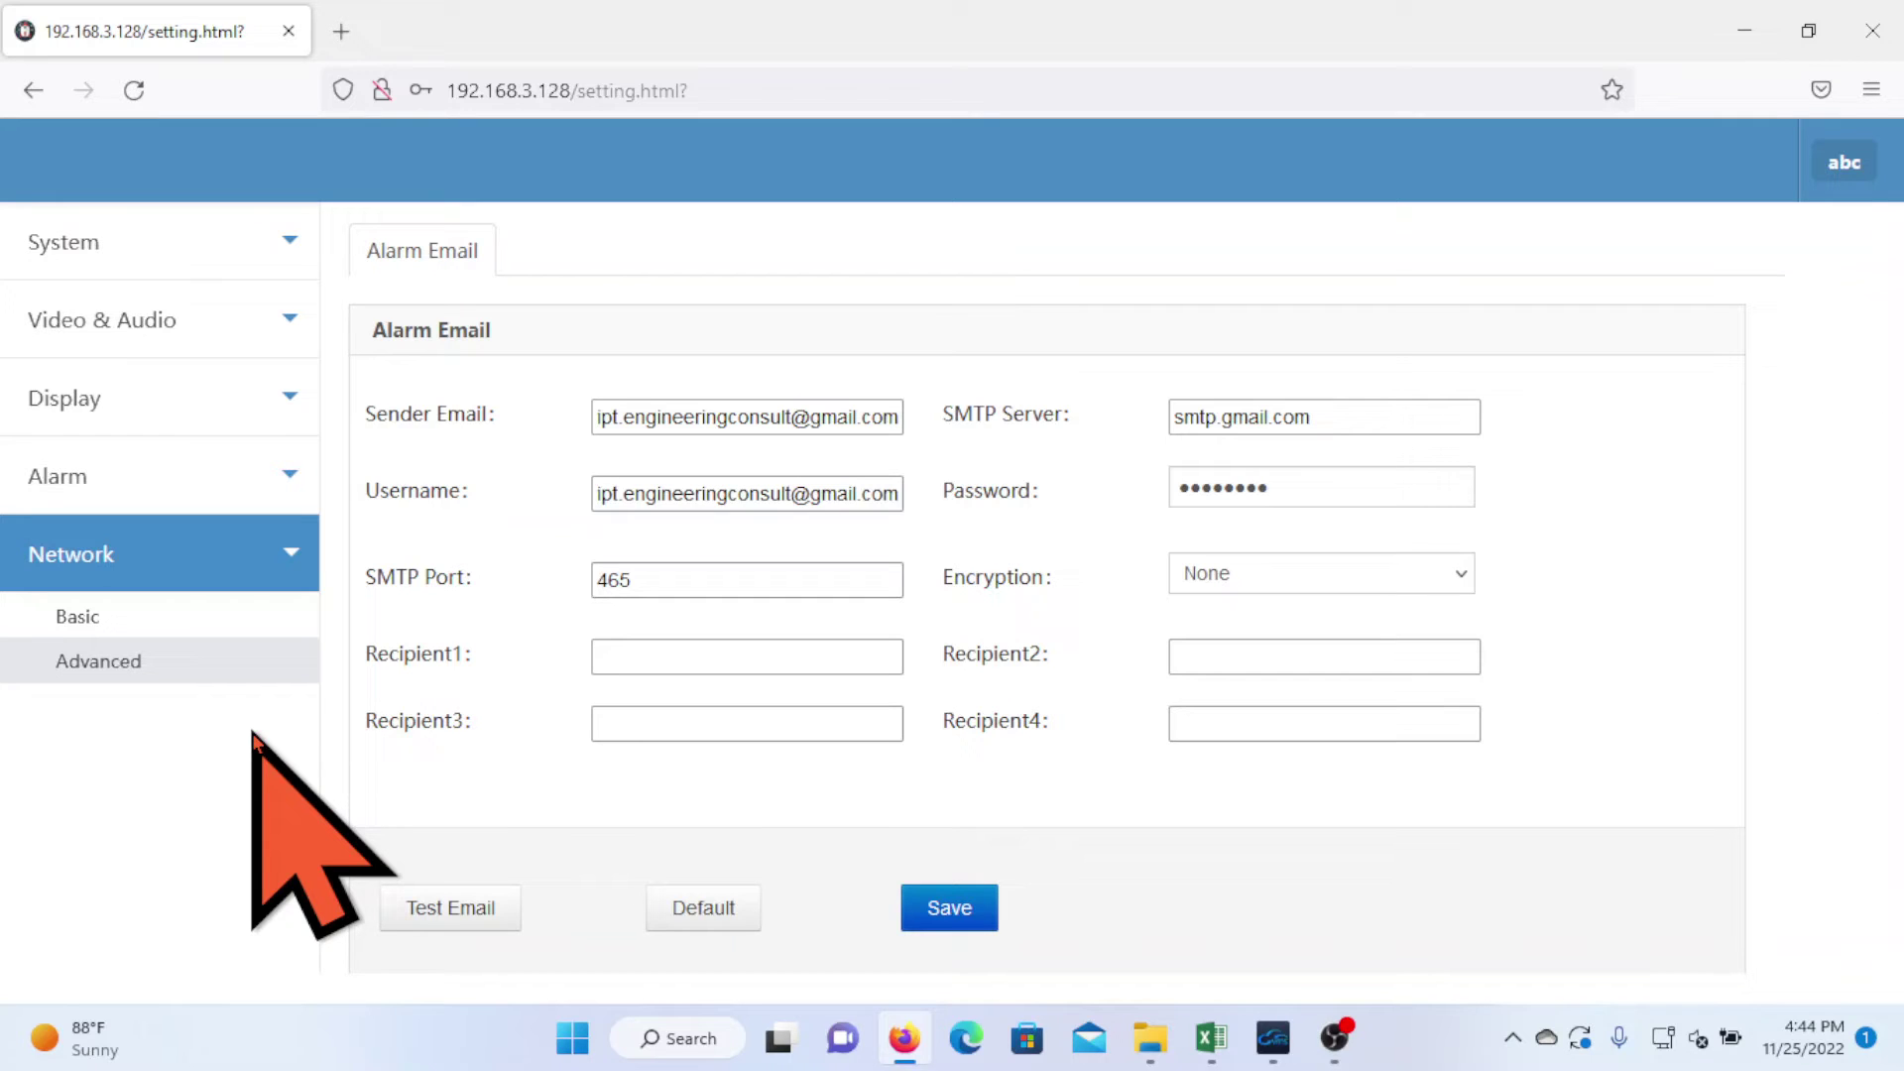
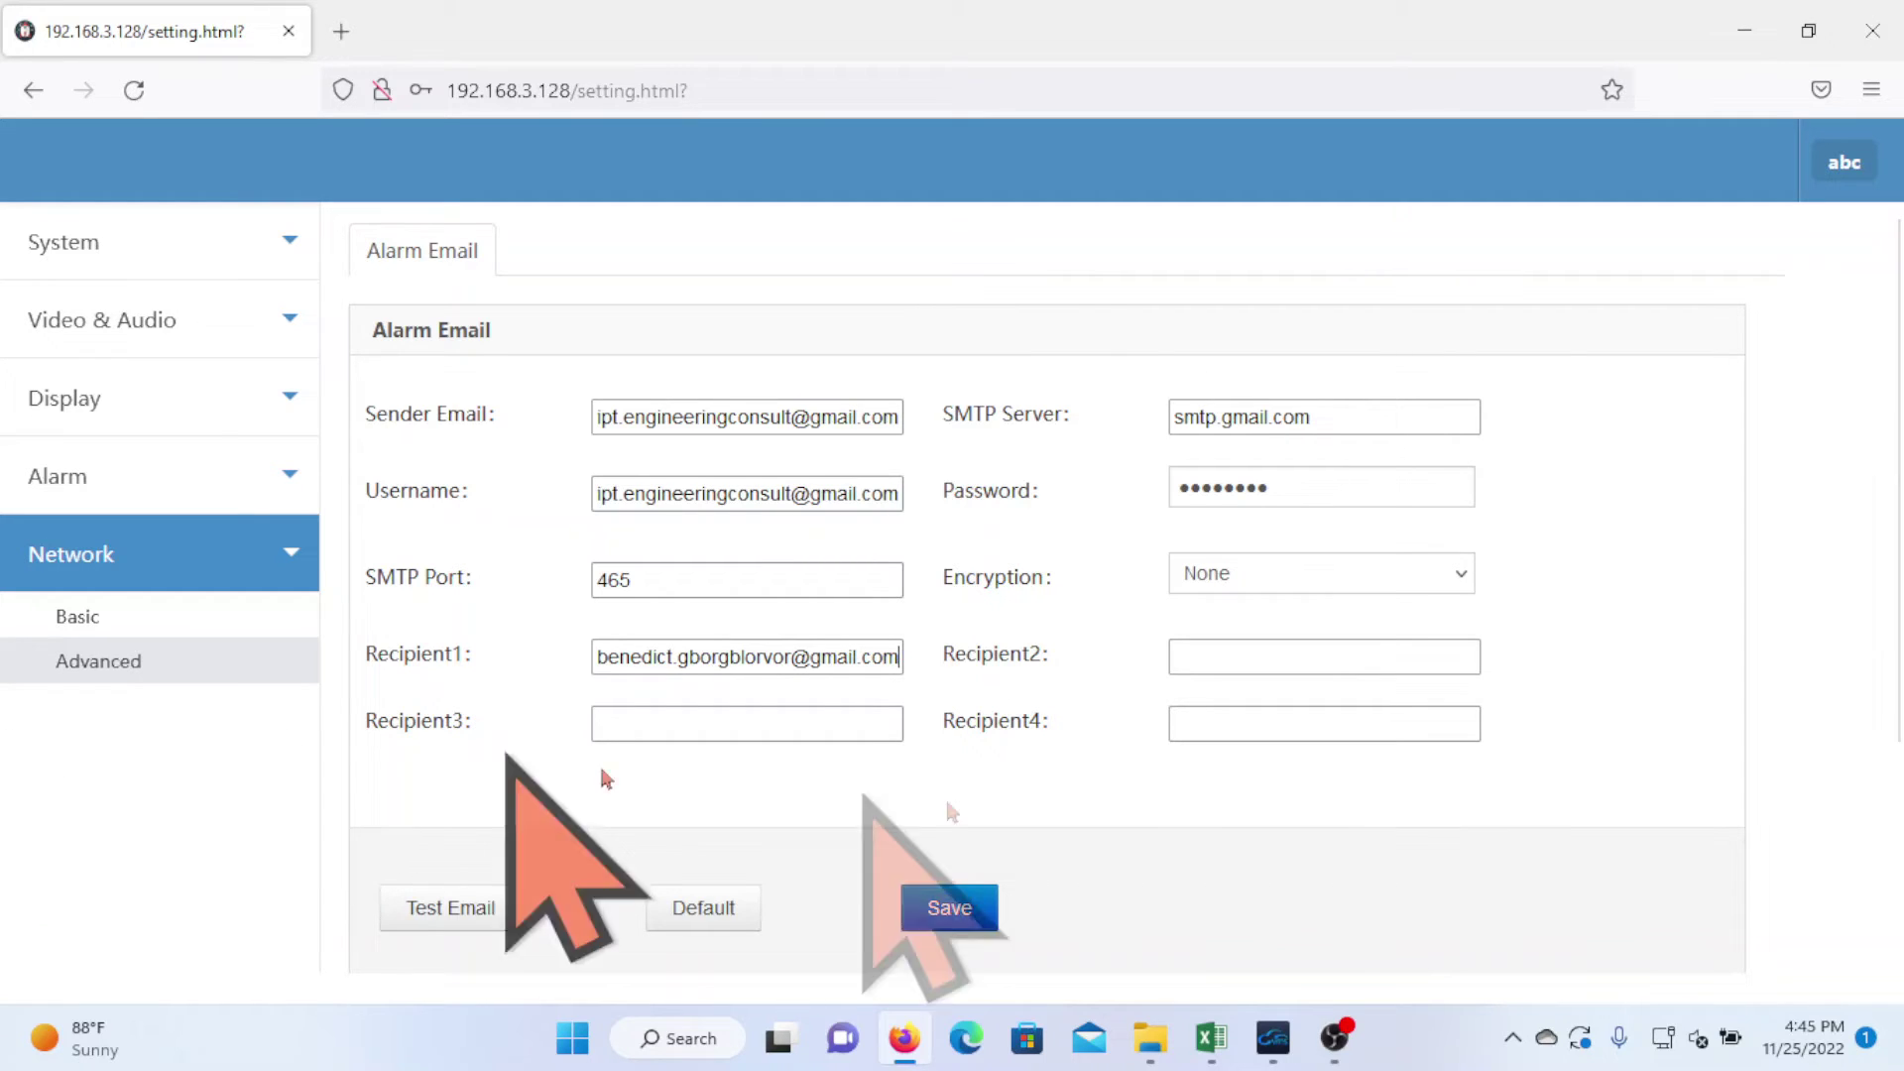
click(1258, 653)
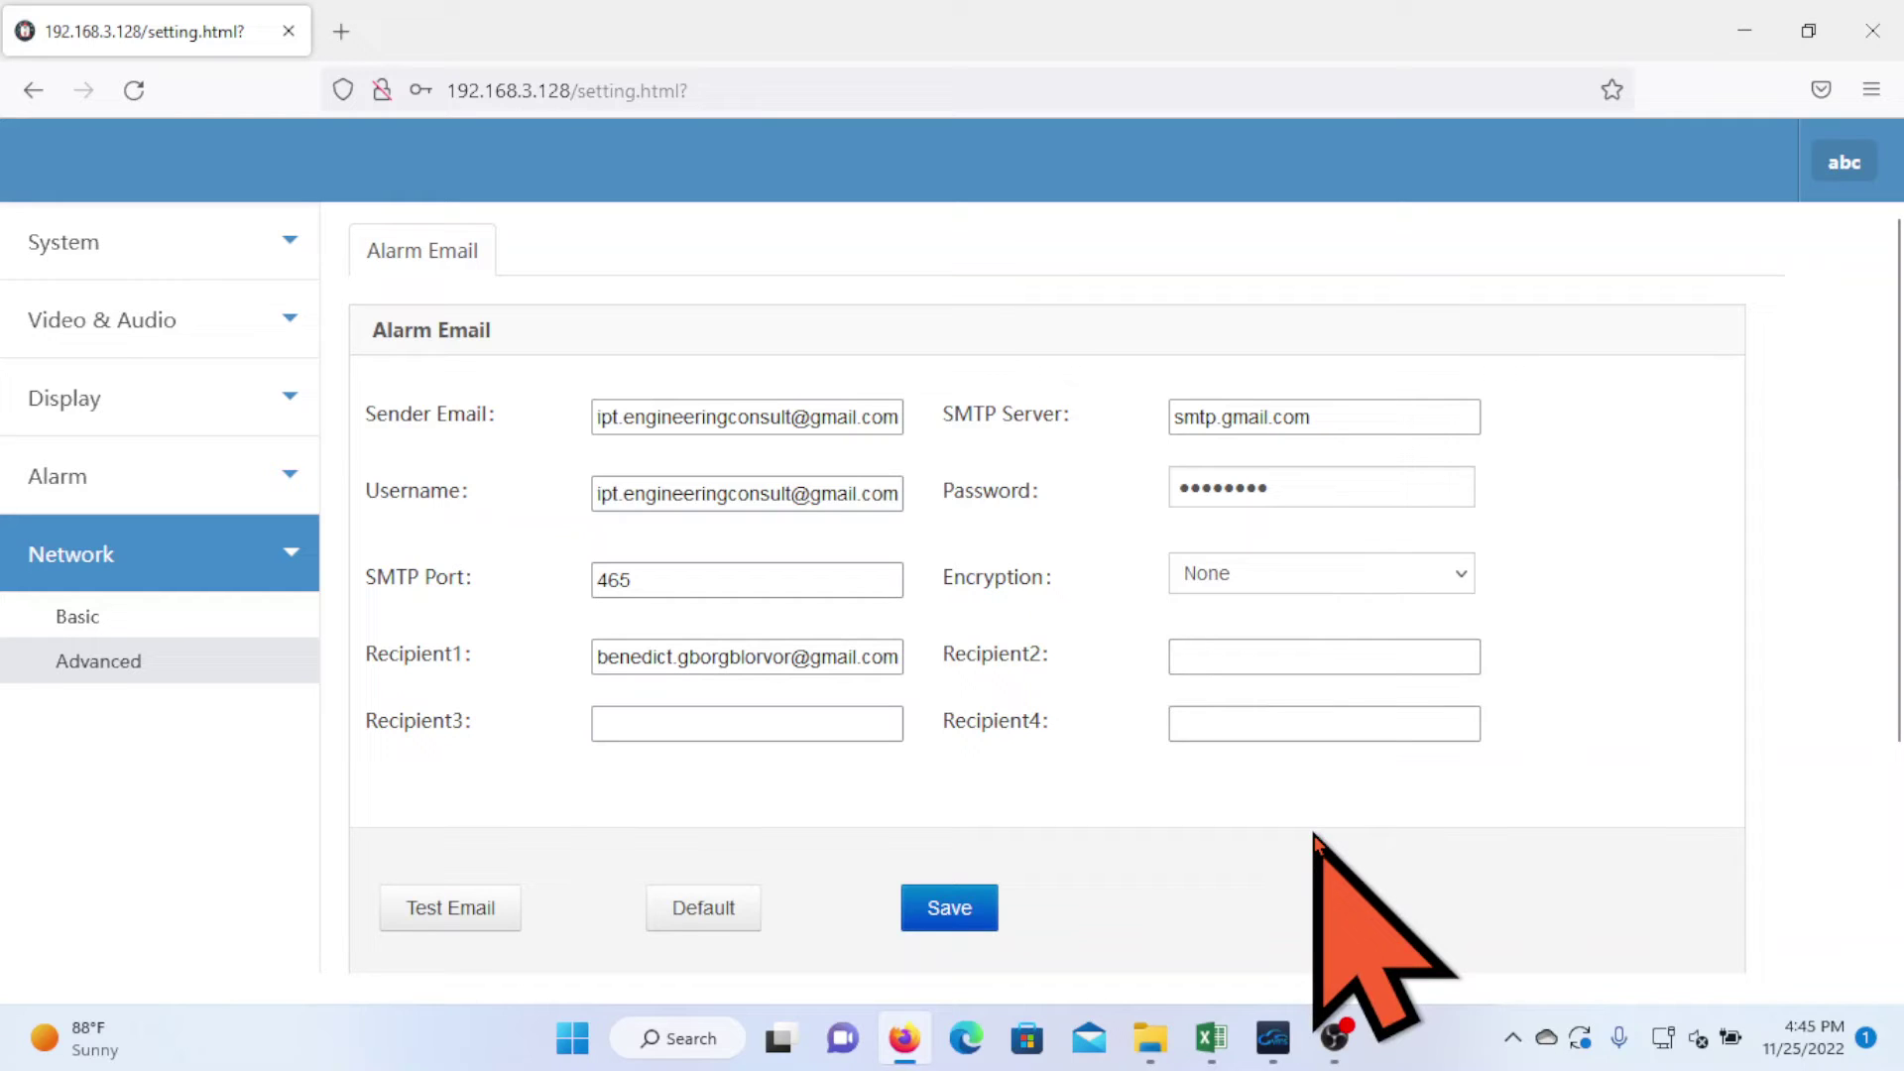
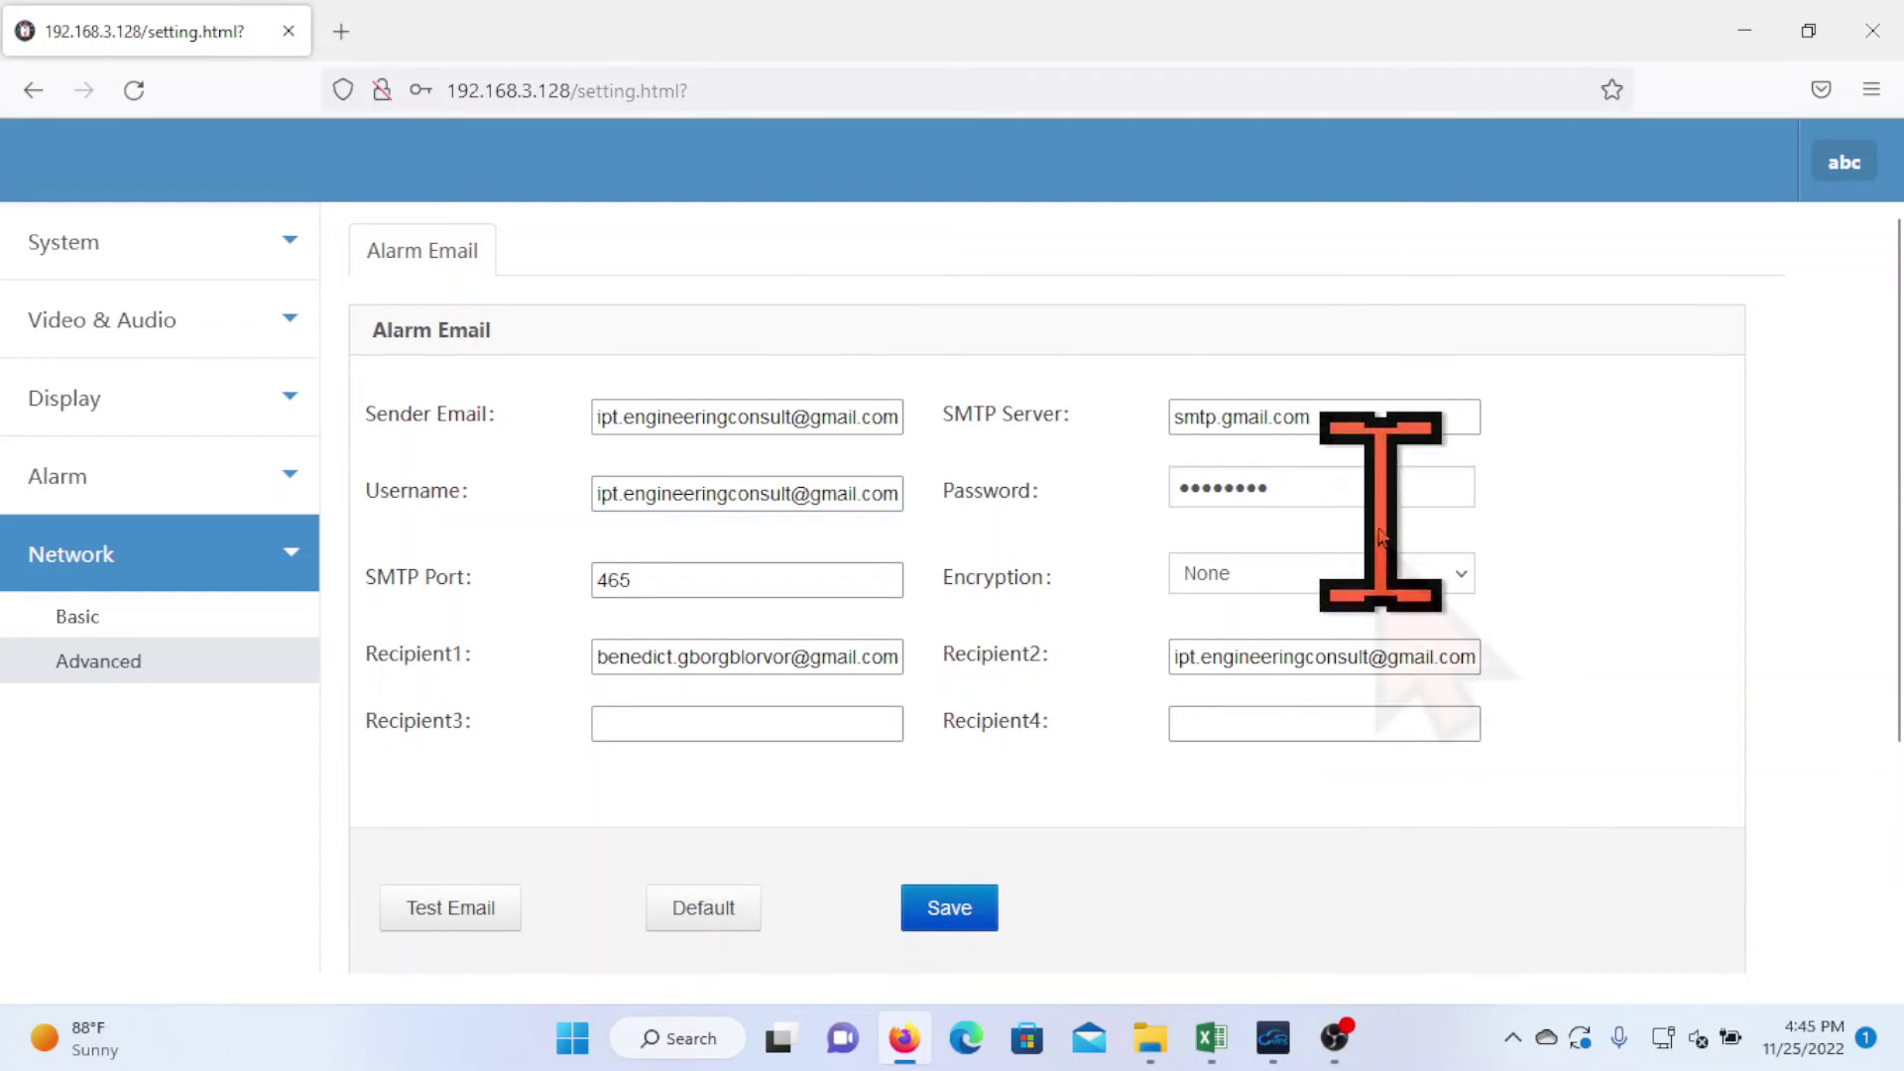
double_click(1215, 487)
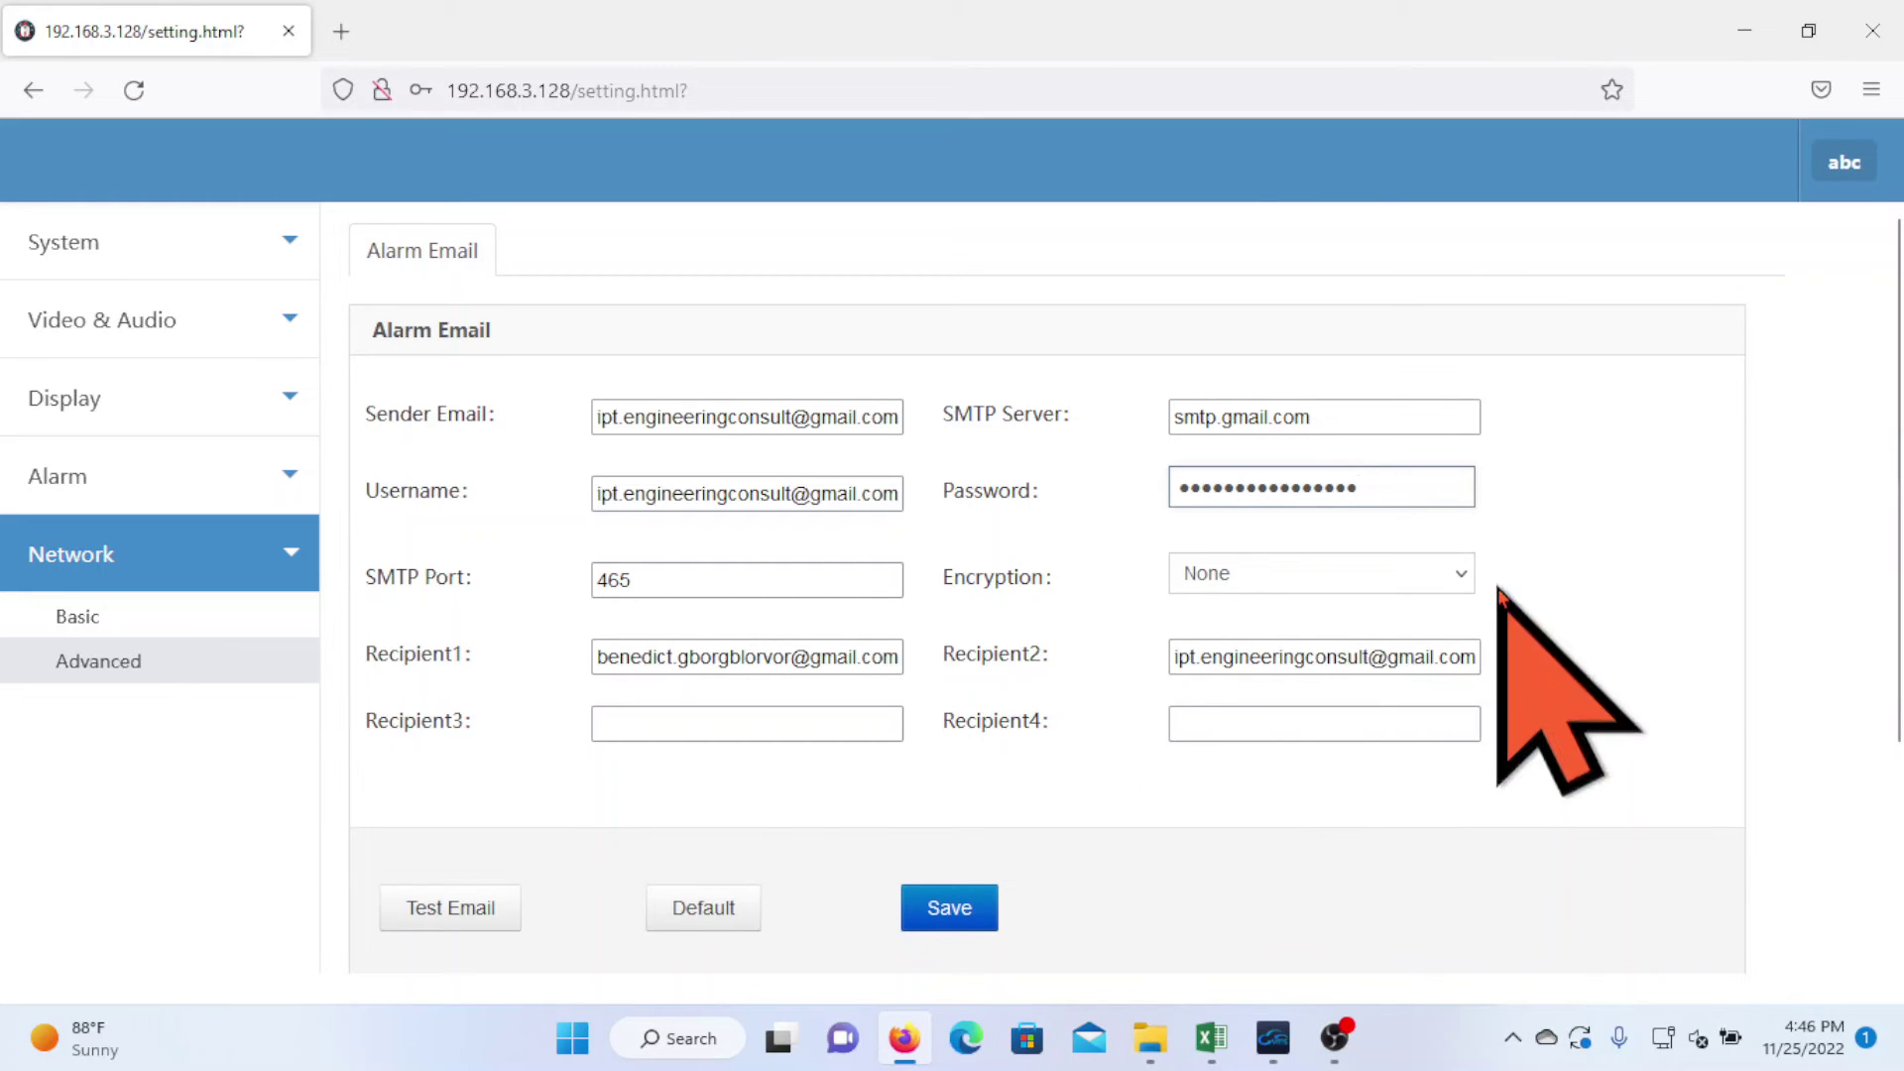
- Set SSL encryption, save the Gmail alarm email settings, and send a test email
click(1458, 573)
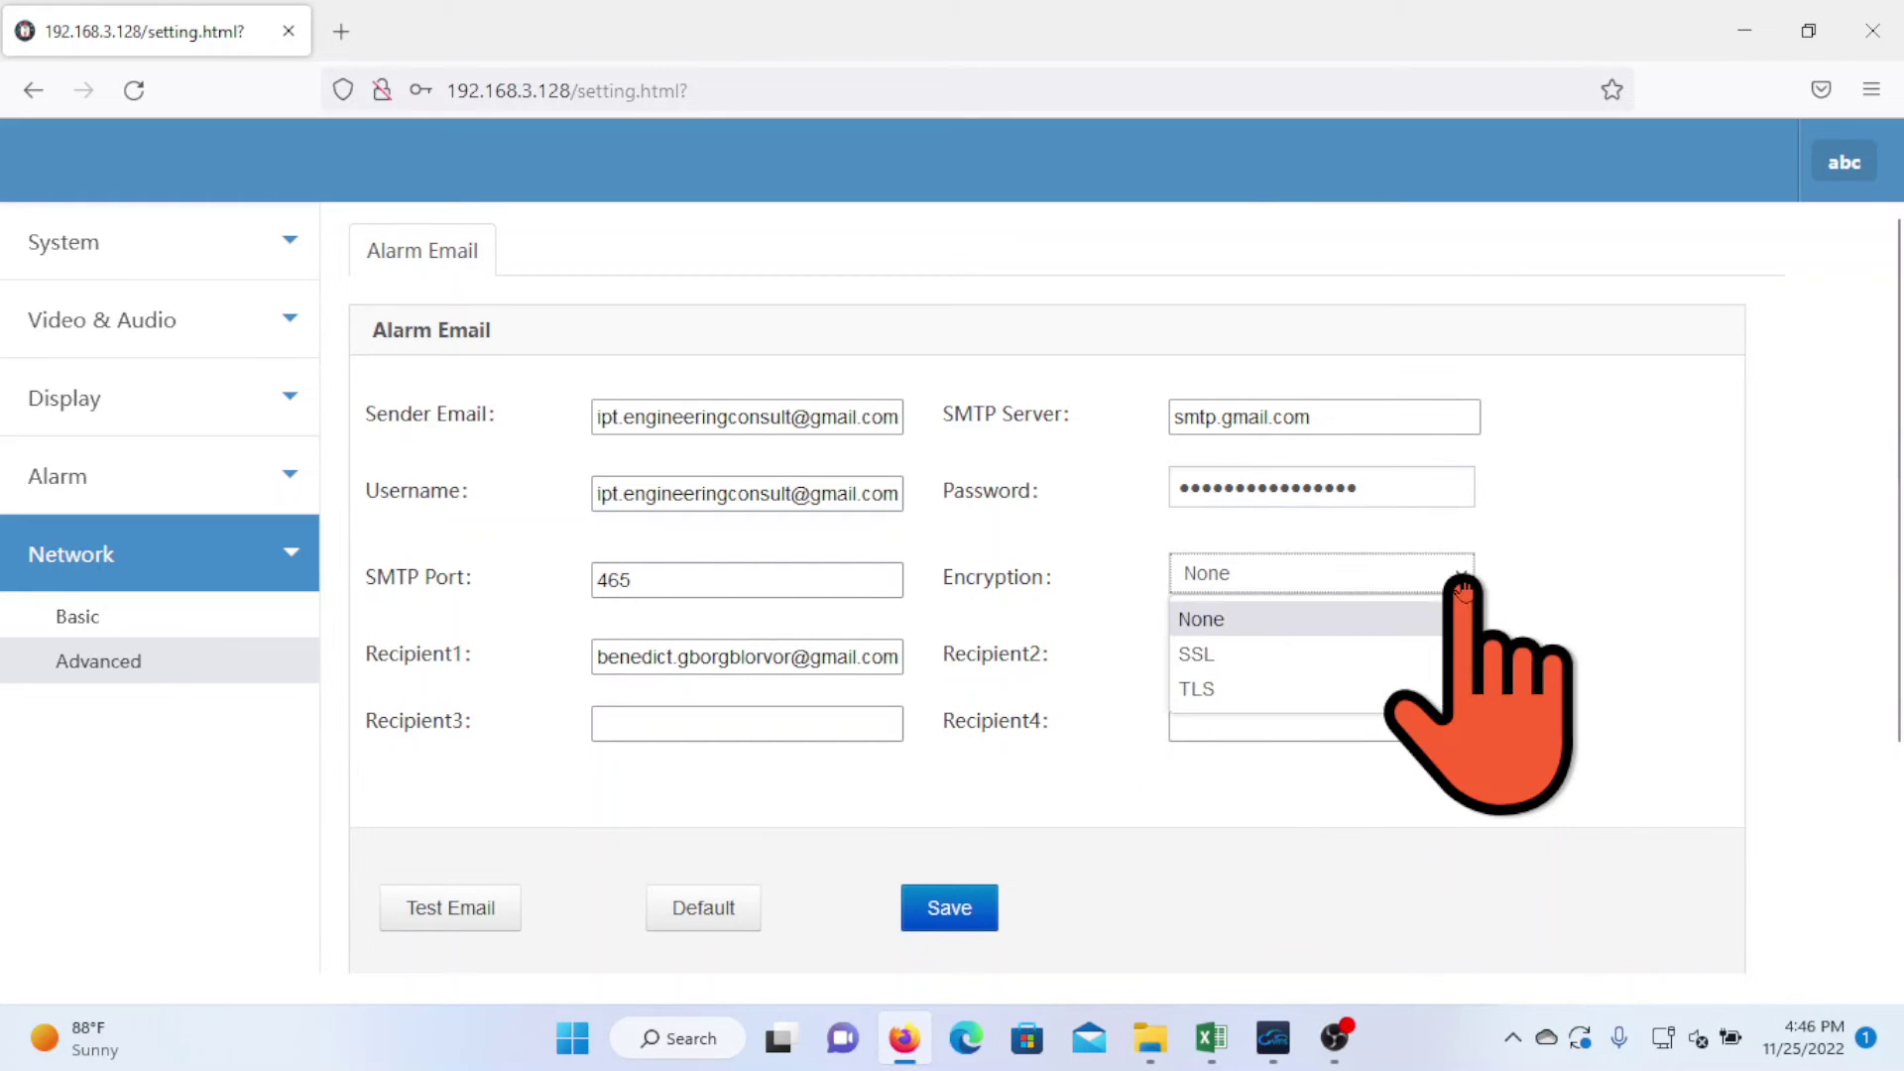
click(1226, 660)
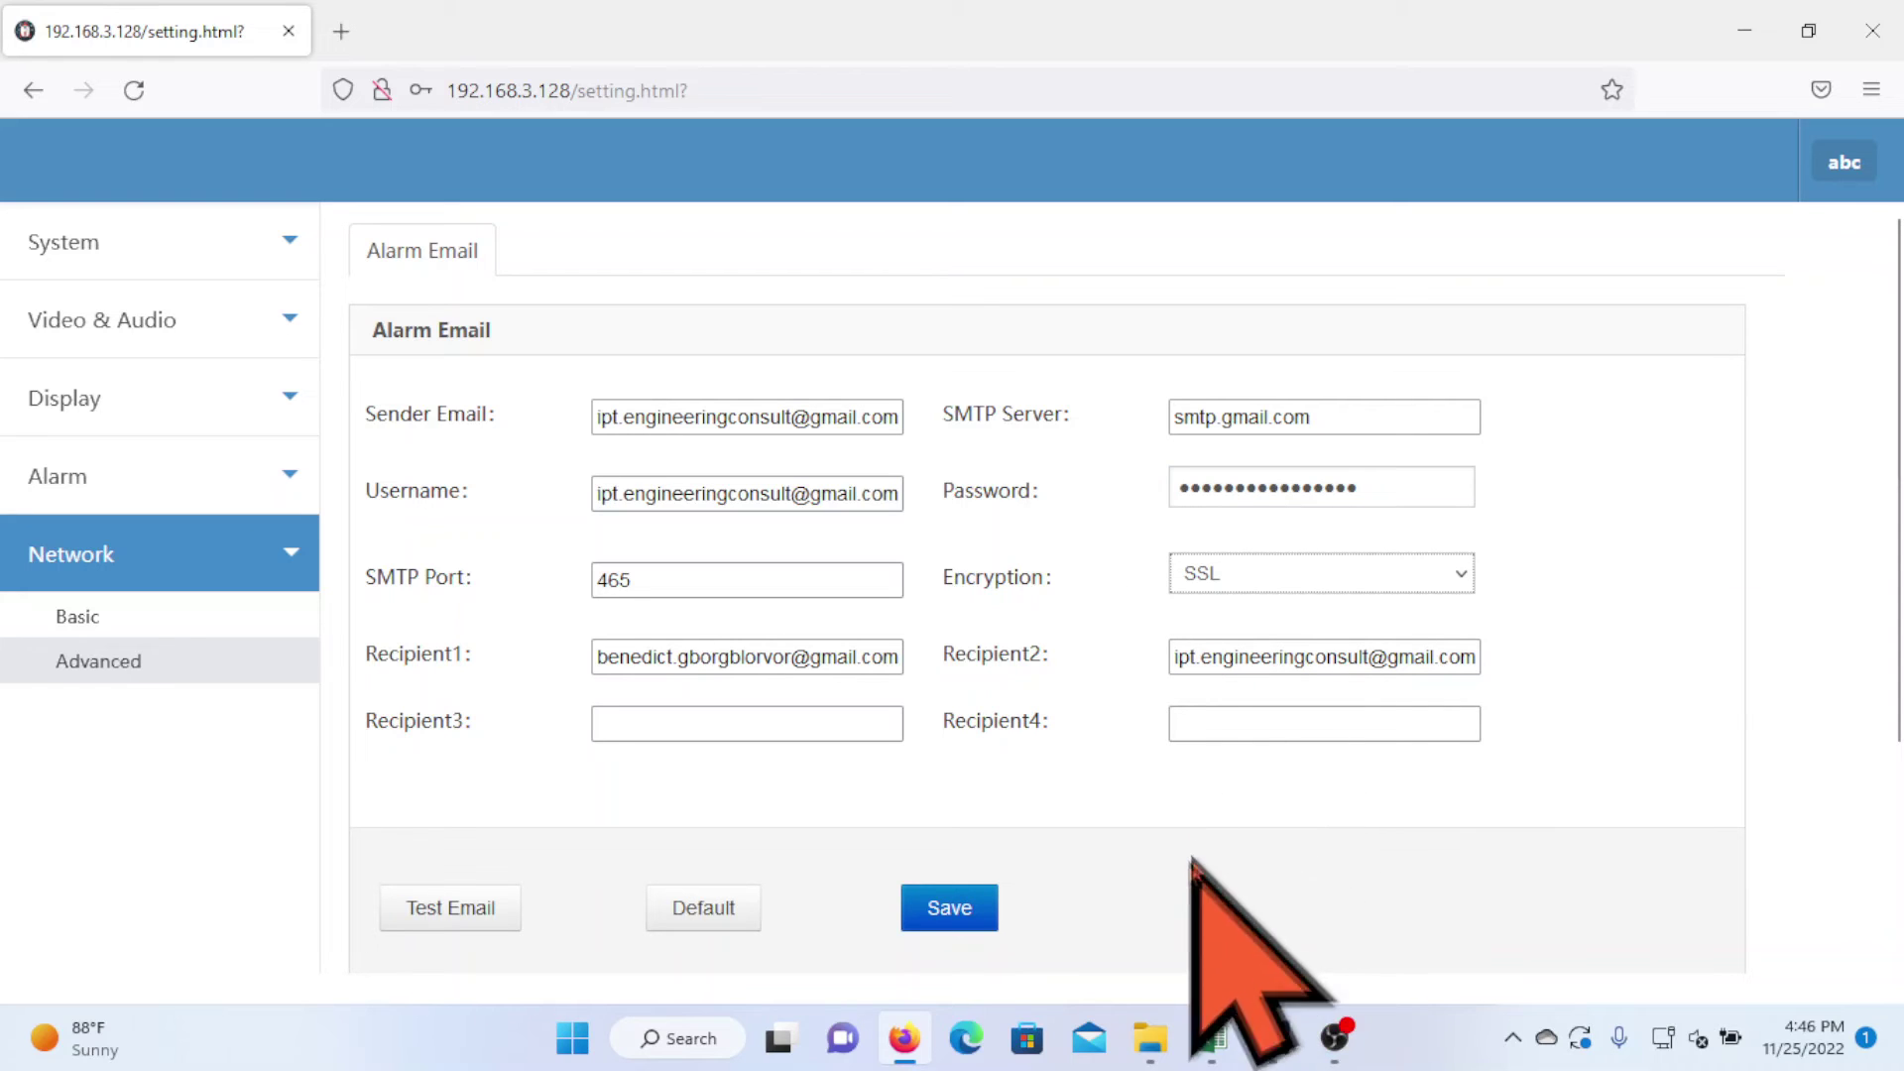
click(957, 907)
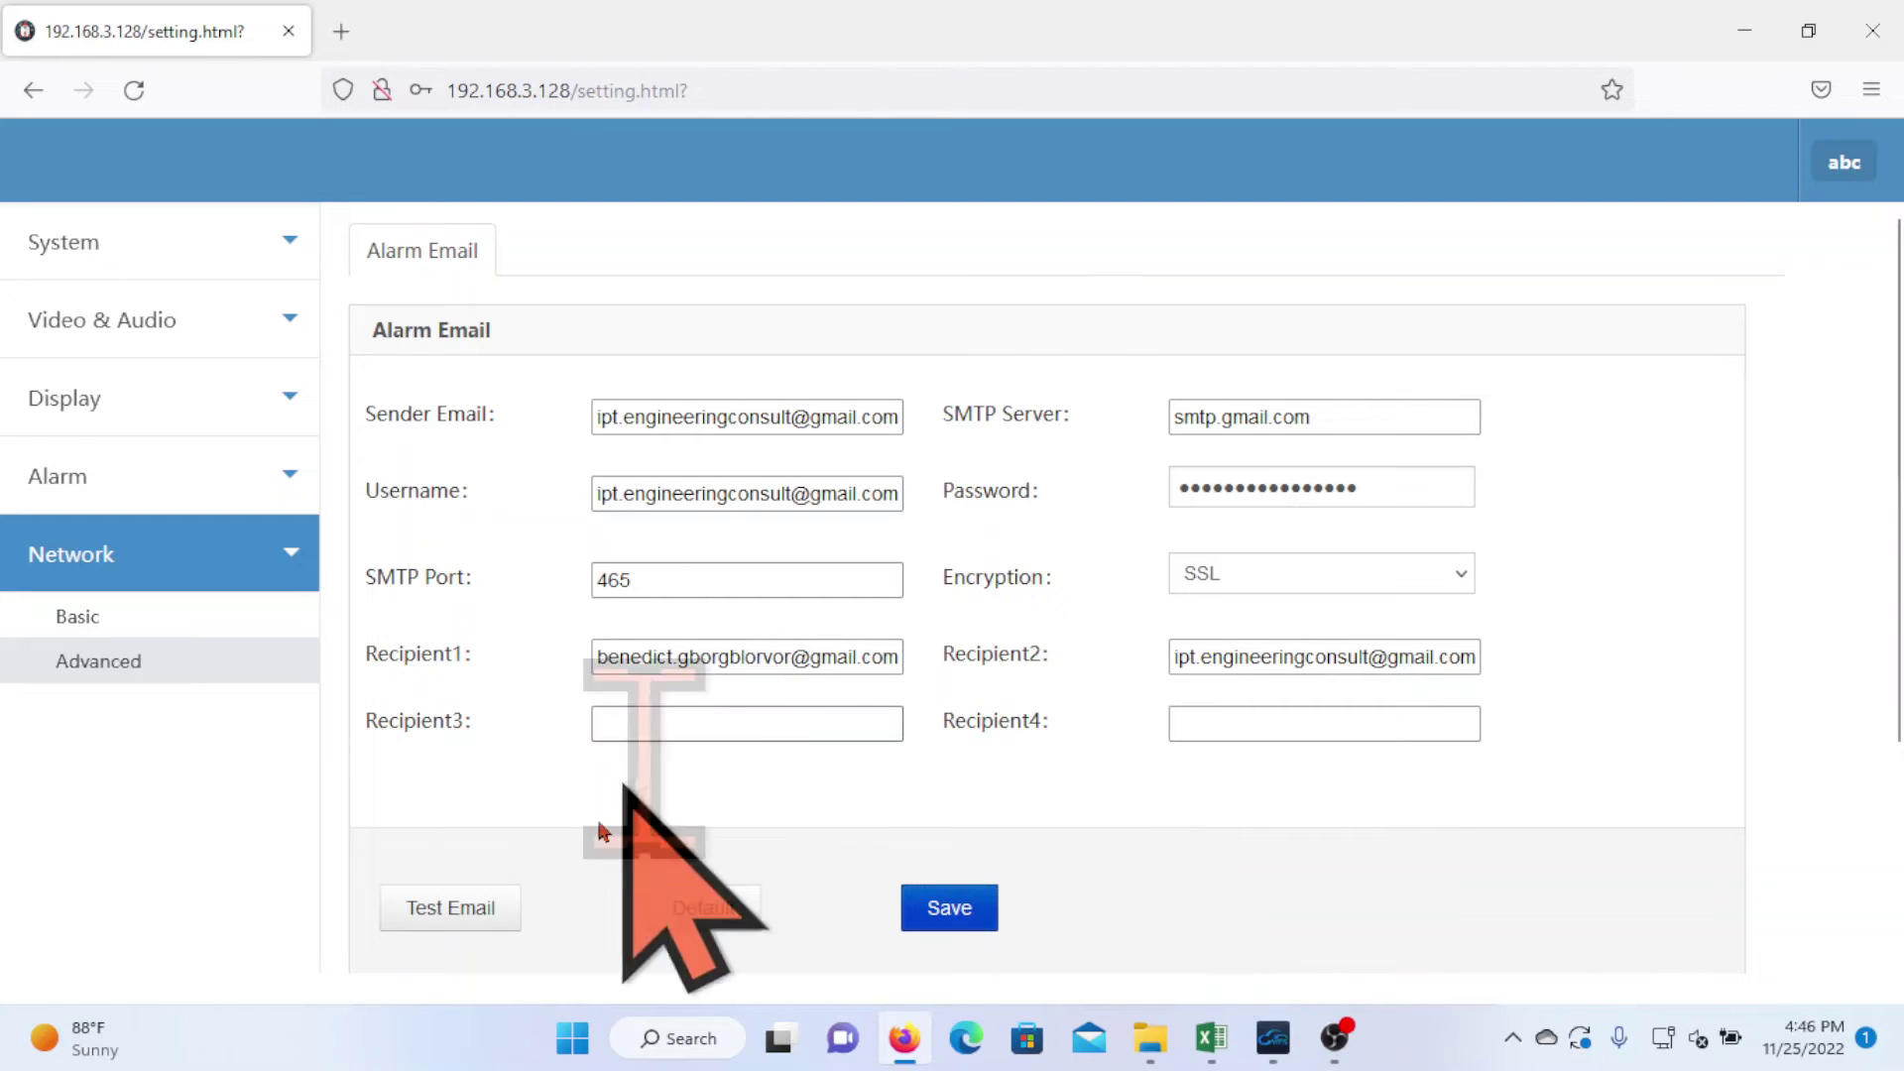
click(447, 926)
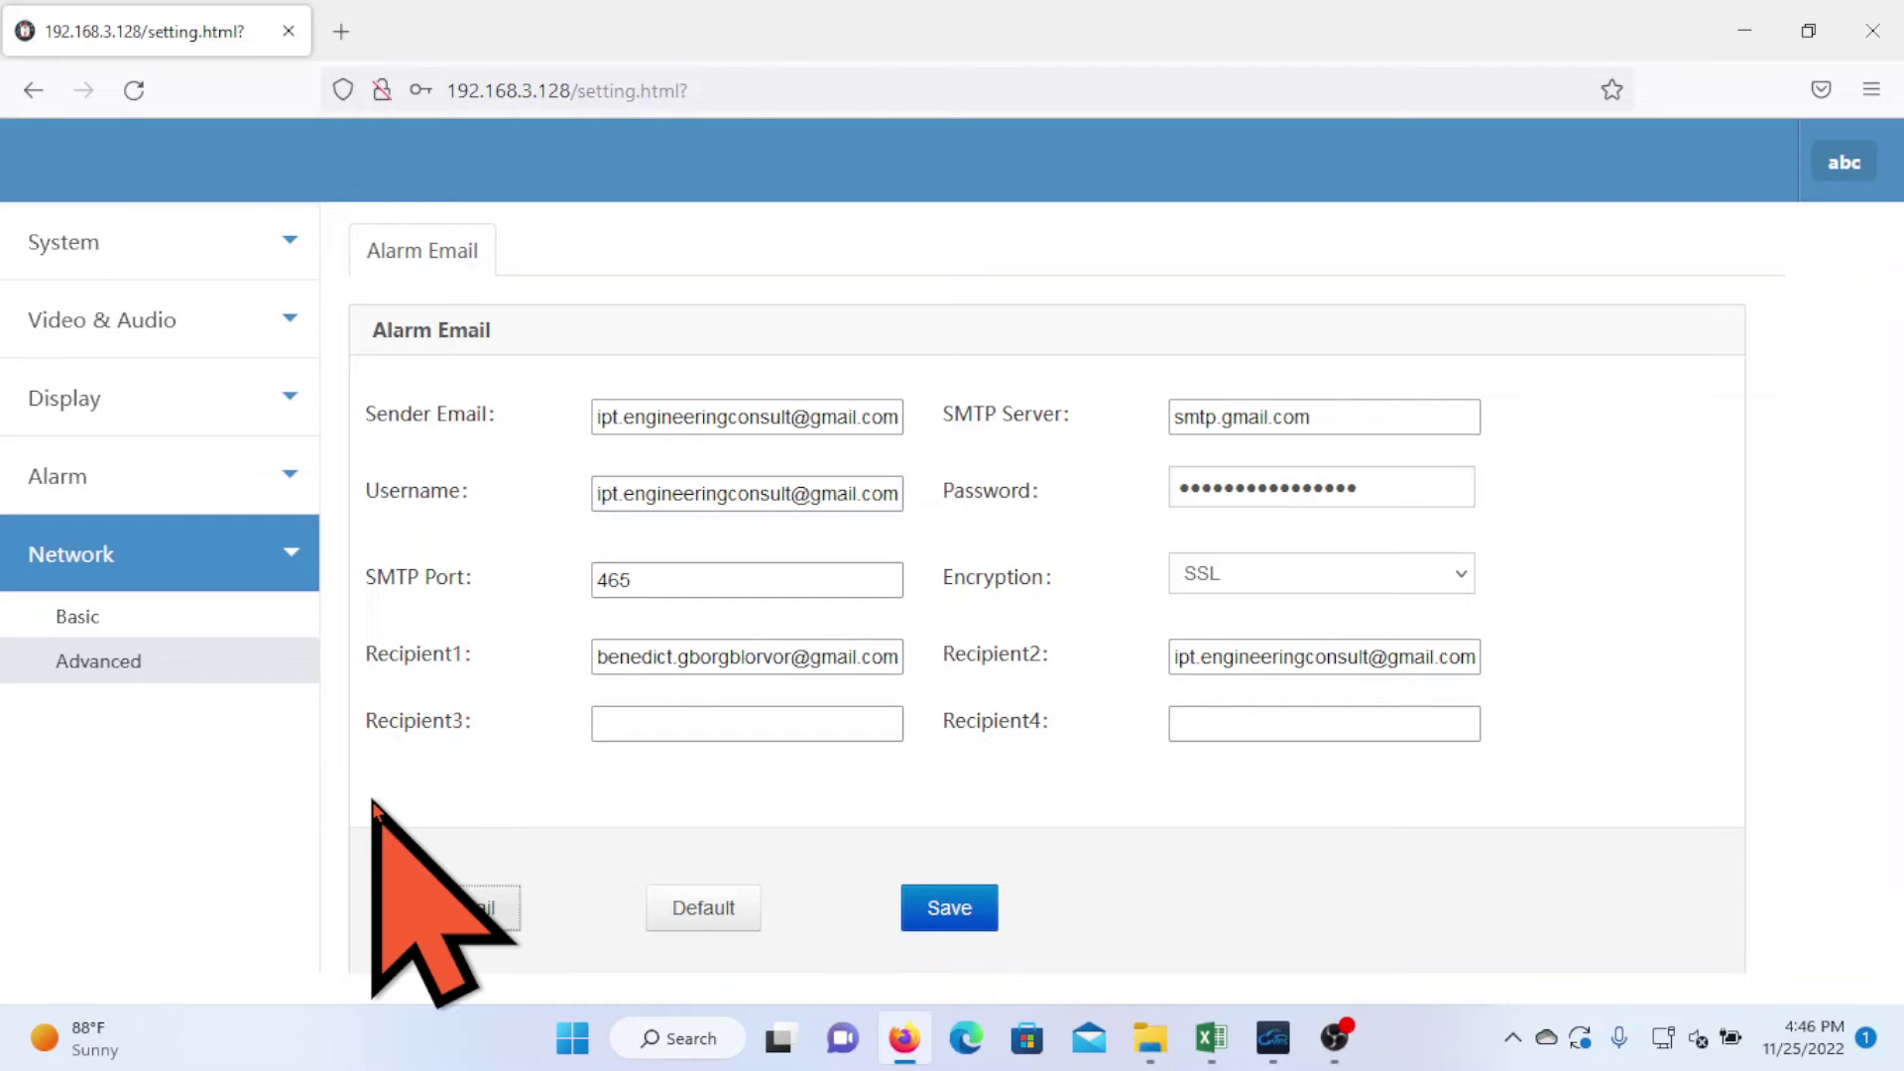
- Go to Alarm > Motion Detection, declining the browser's offer to save the login
click(294, 486)
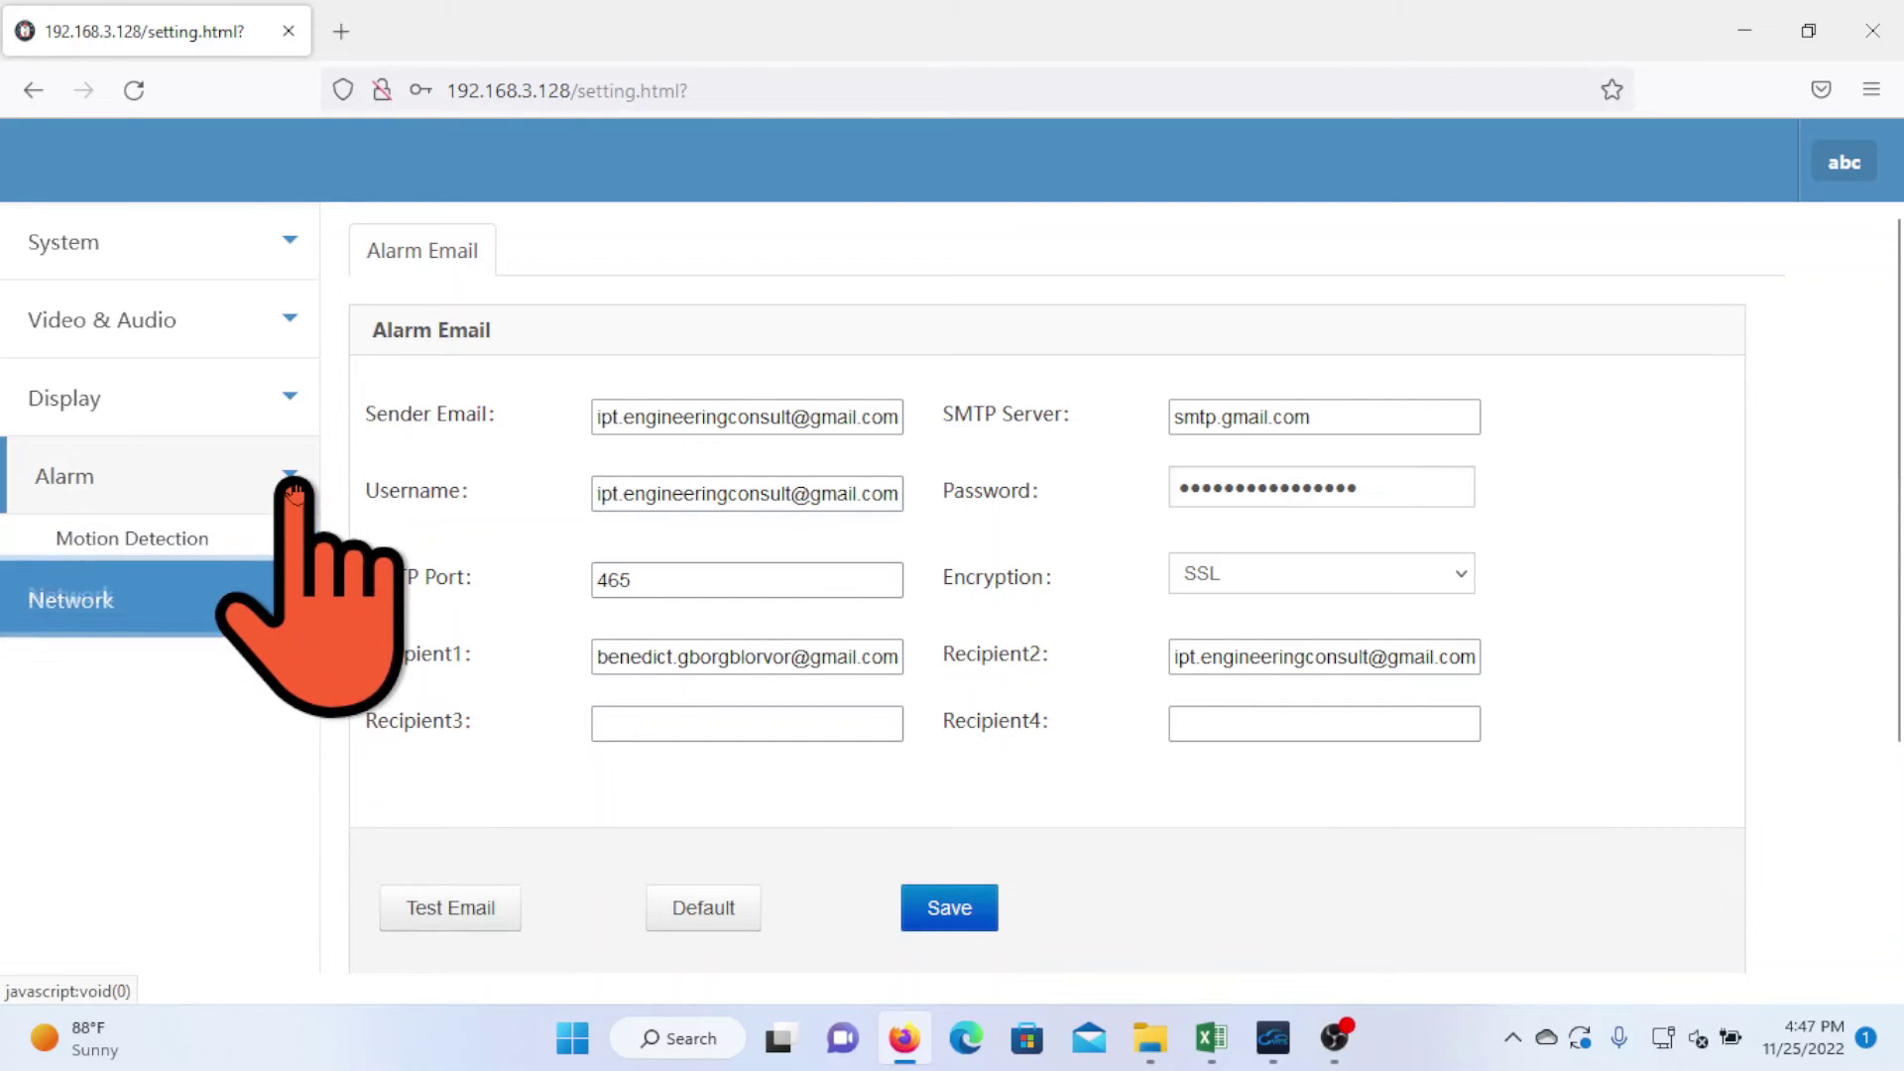
click(108, 556)
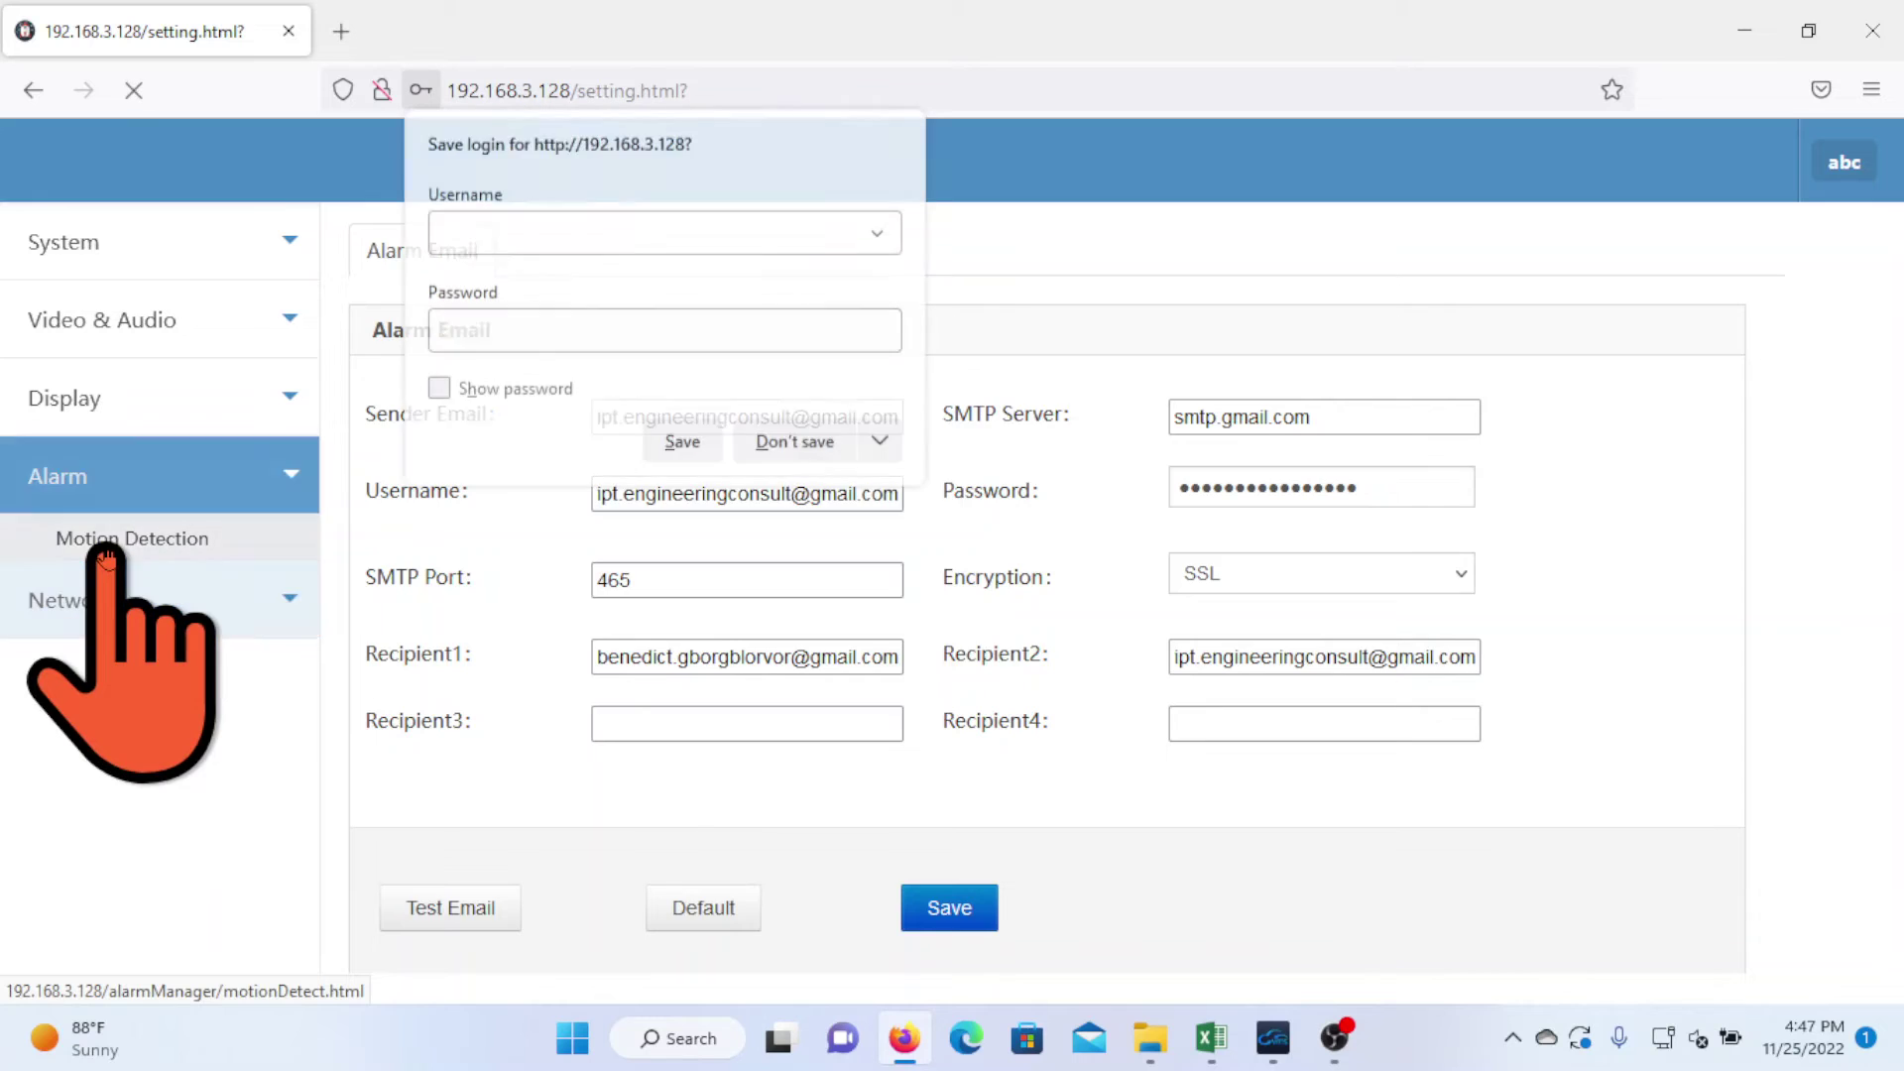
click(793, 442)
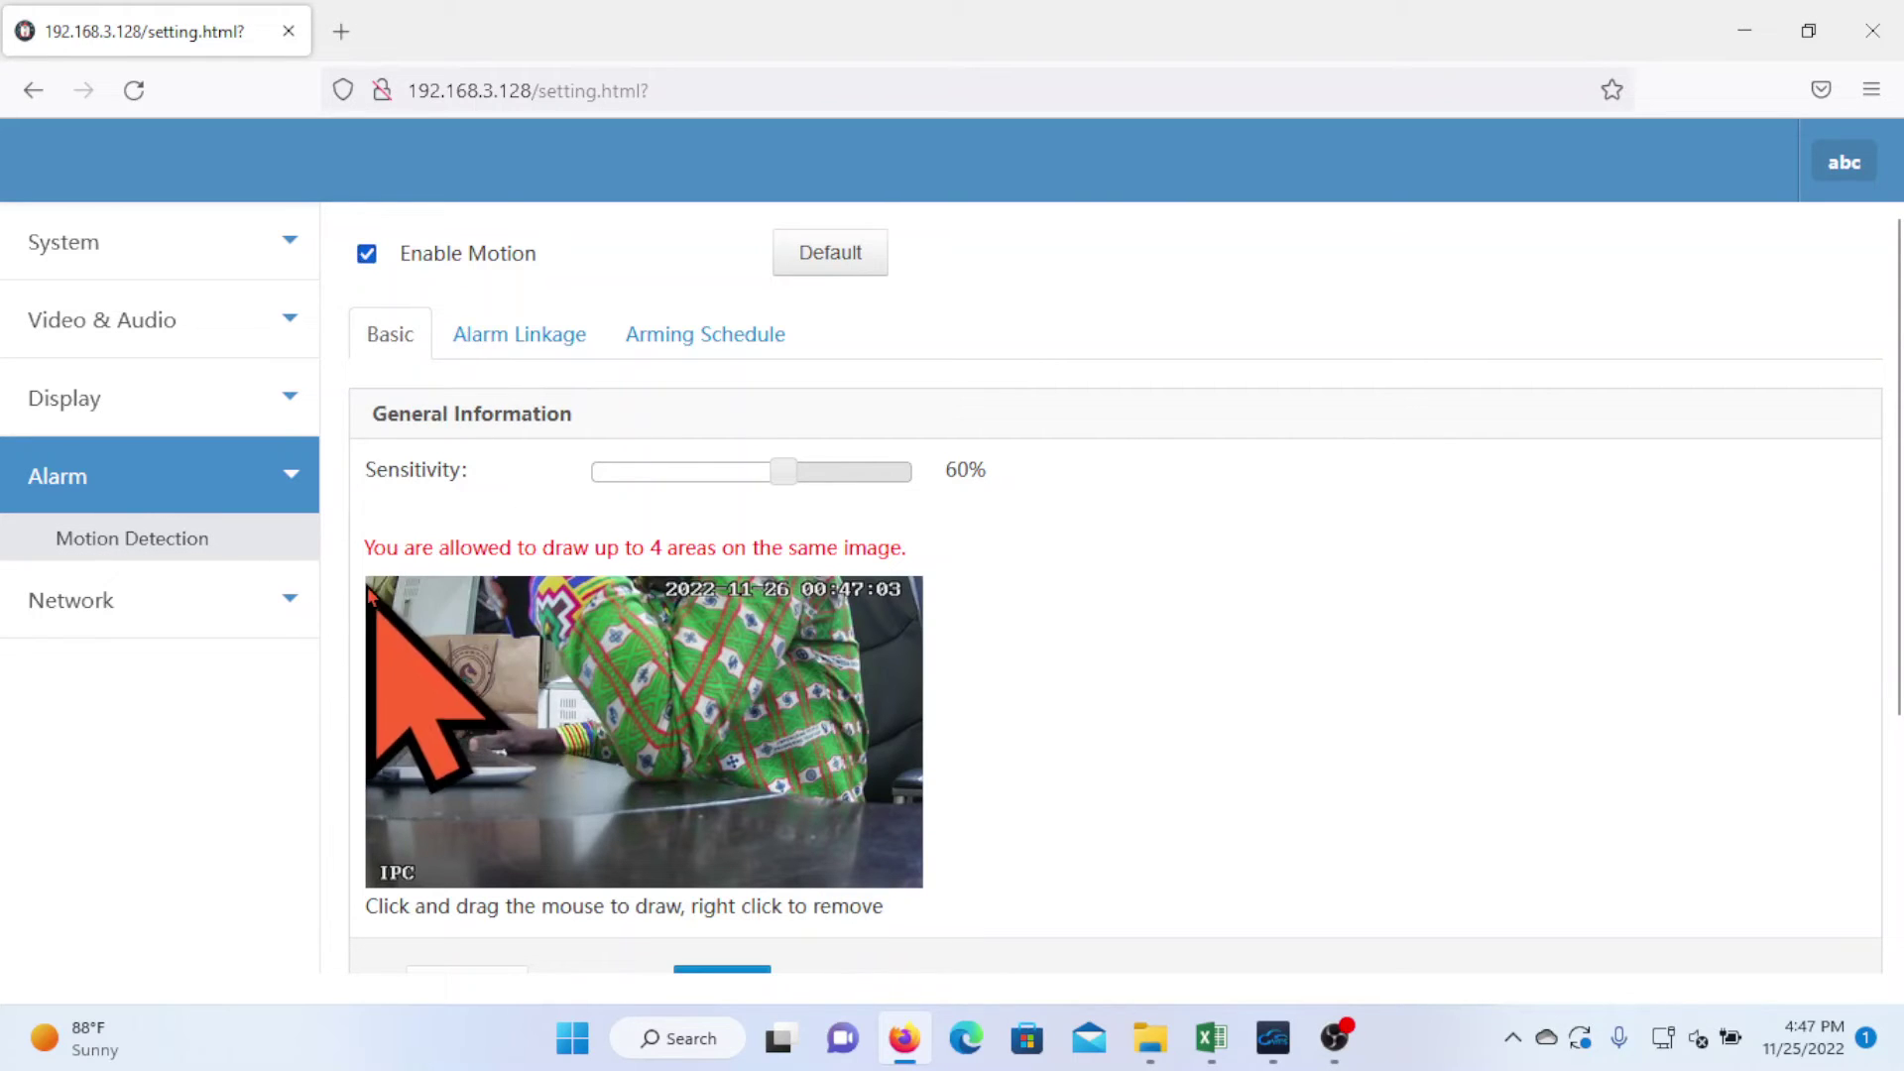
- Raise sensitivity to 100%, draw a detection area over the whole image, and save
drag(784, 470, 942, 478)
scroll(1012, 724, down, 2)
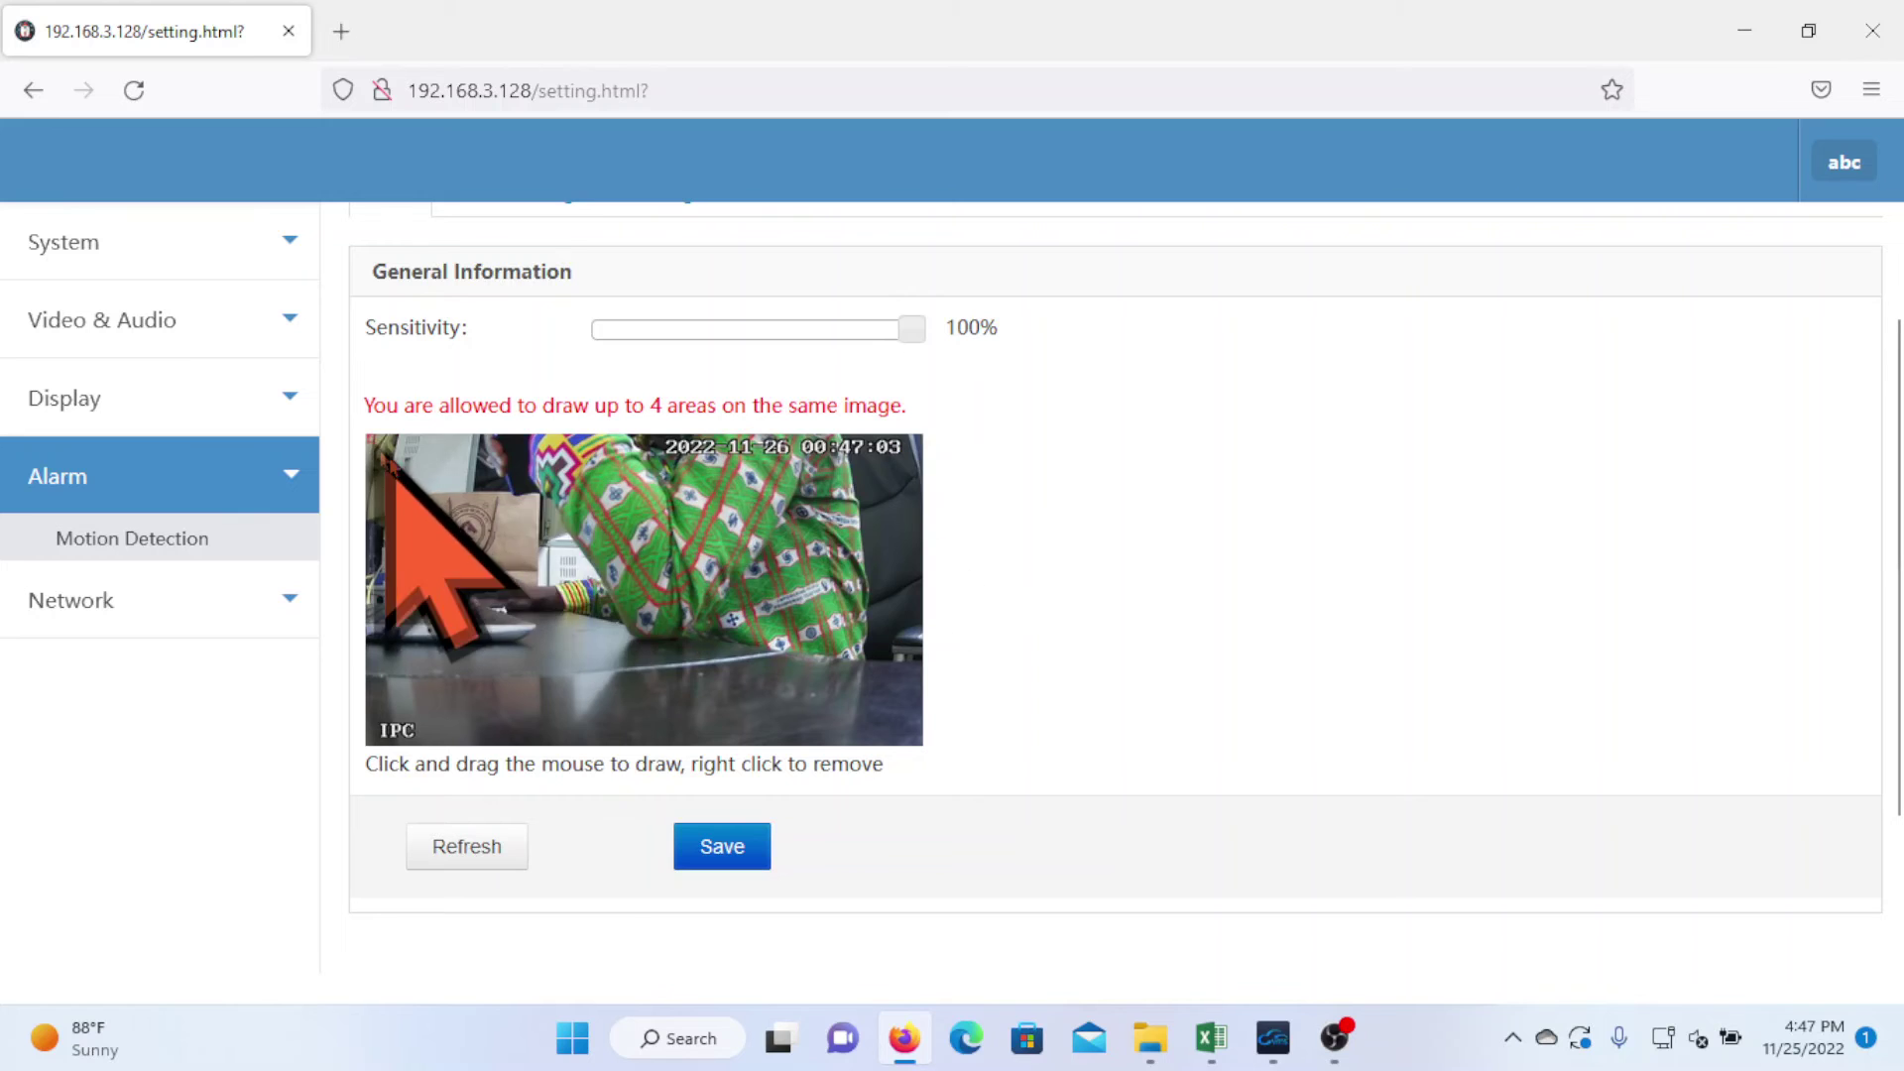
mouse_move(368, 438)
mouse_down()
mouse_move(621, 671)
mouse_move(924, 749)
mouse_move(919, 800)
mouse_up()
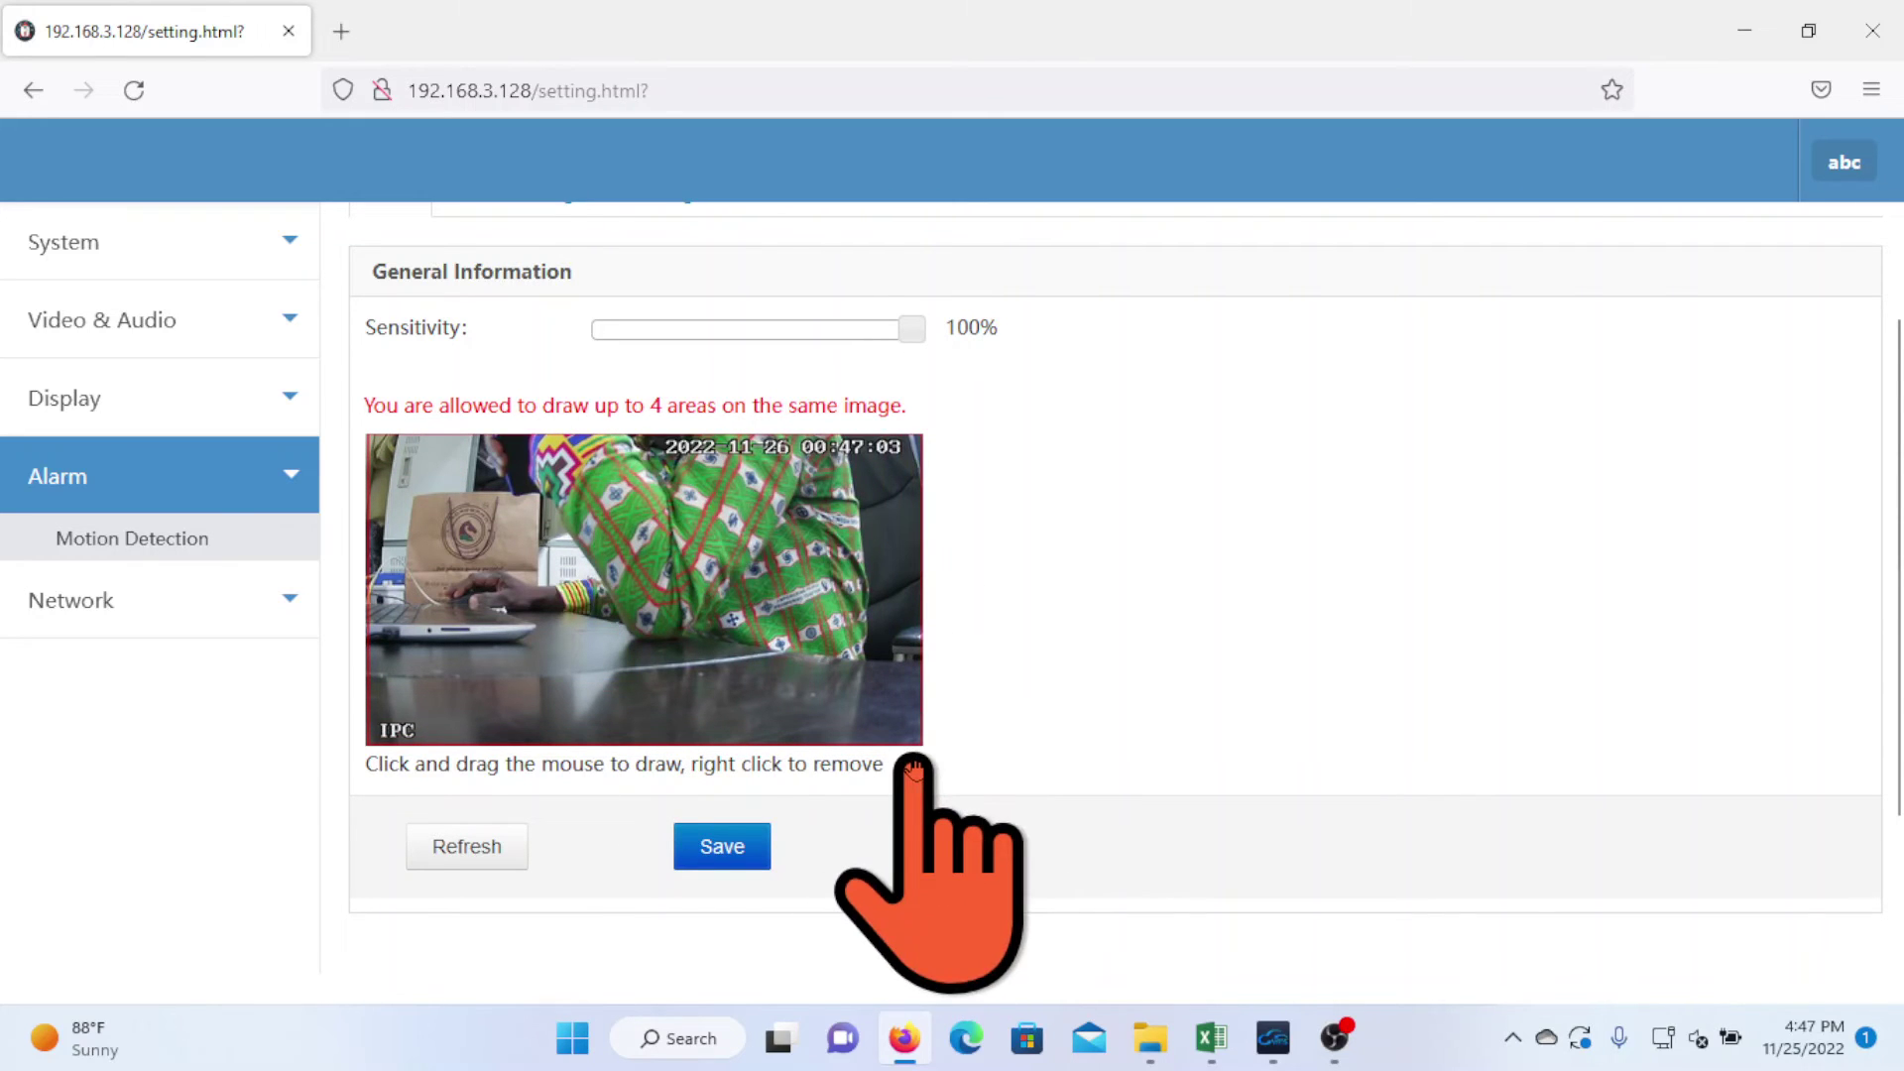
click(724, 848)
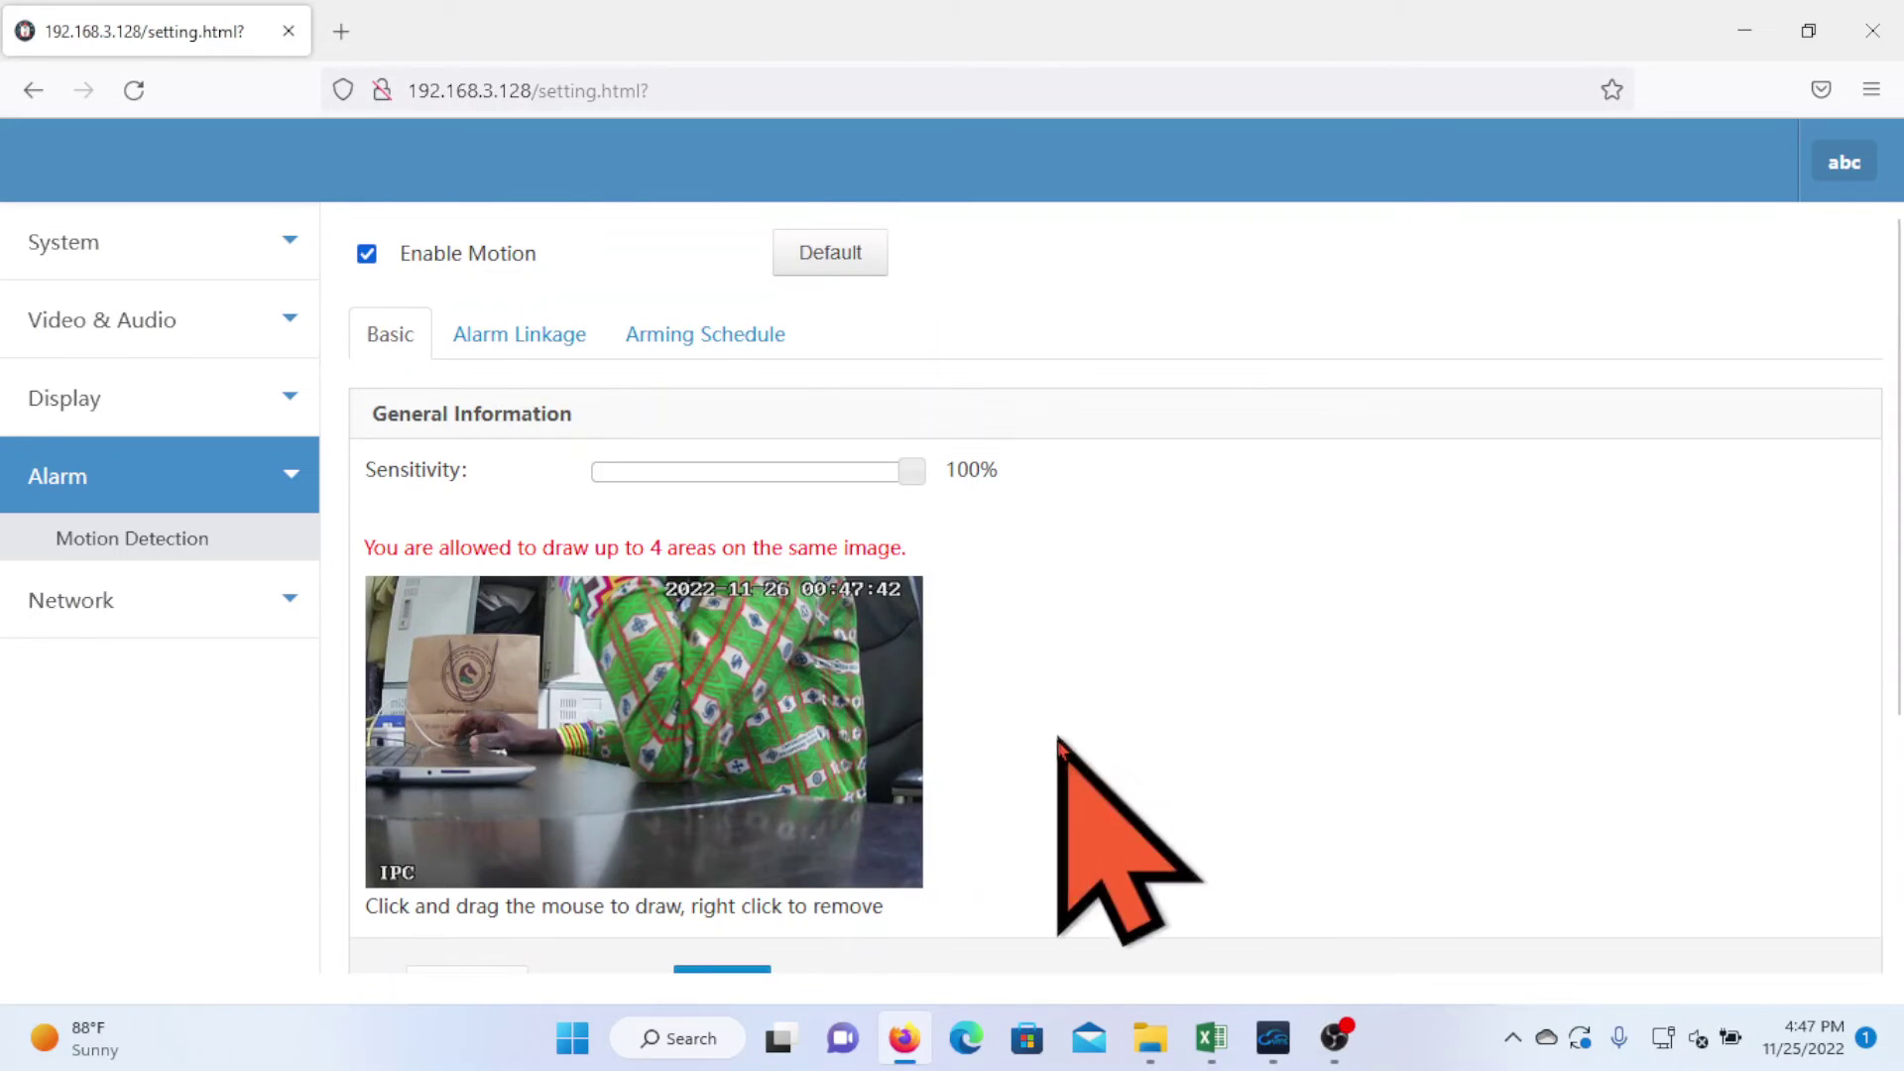
- Review Alarm Linkage and the Arming Schedule, keeping All Day arming, then close the browser
click(569, 337)
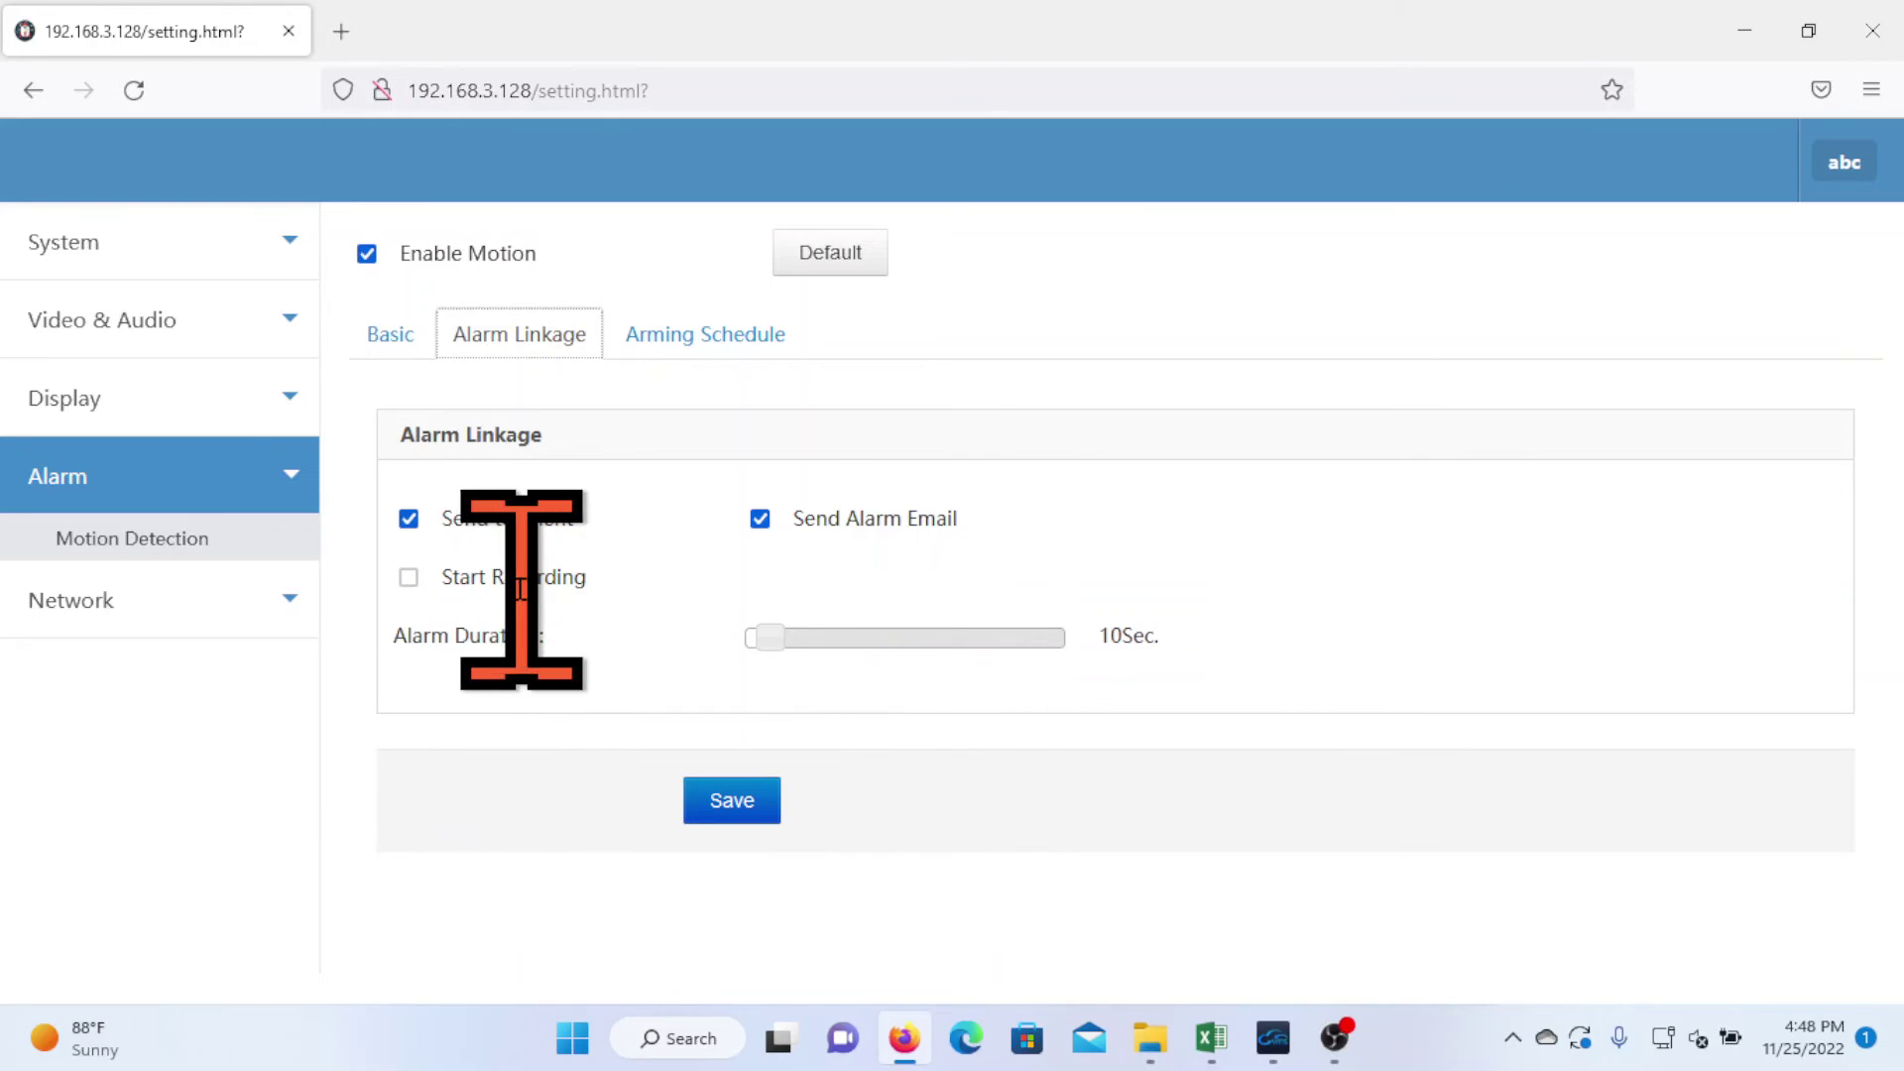
click(759, 334)
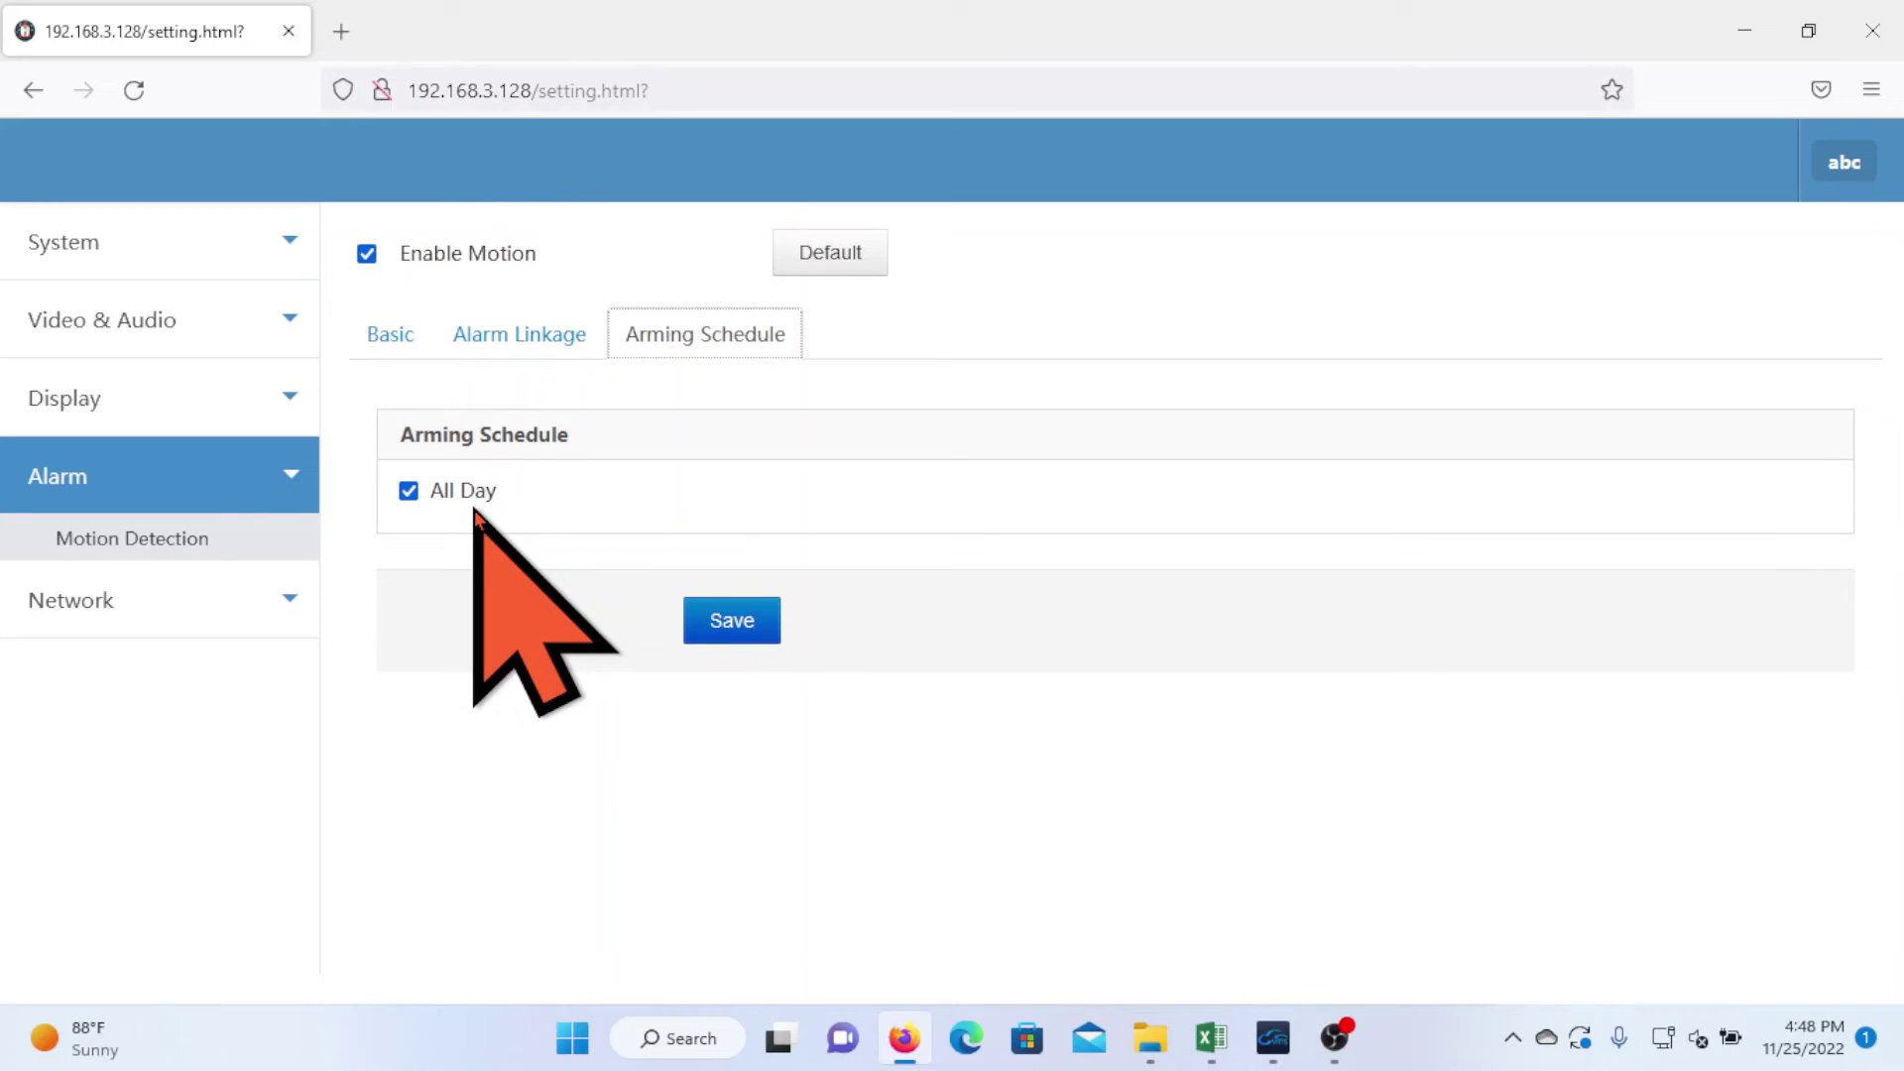
click(408, 491)
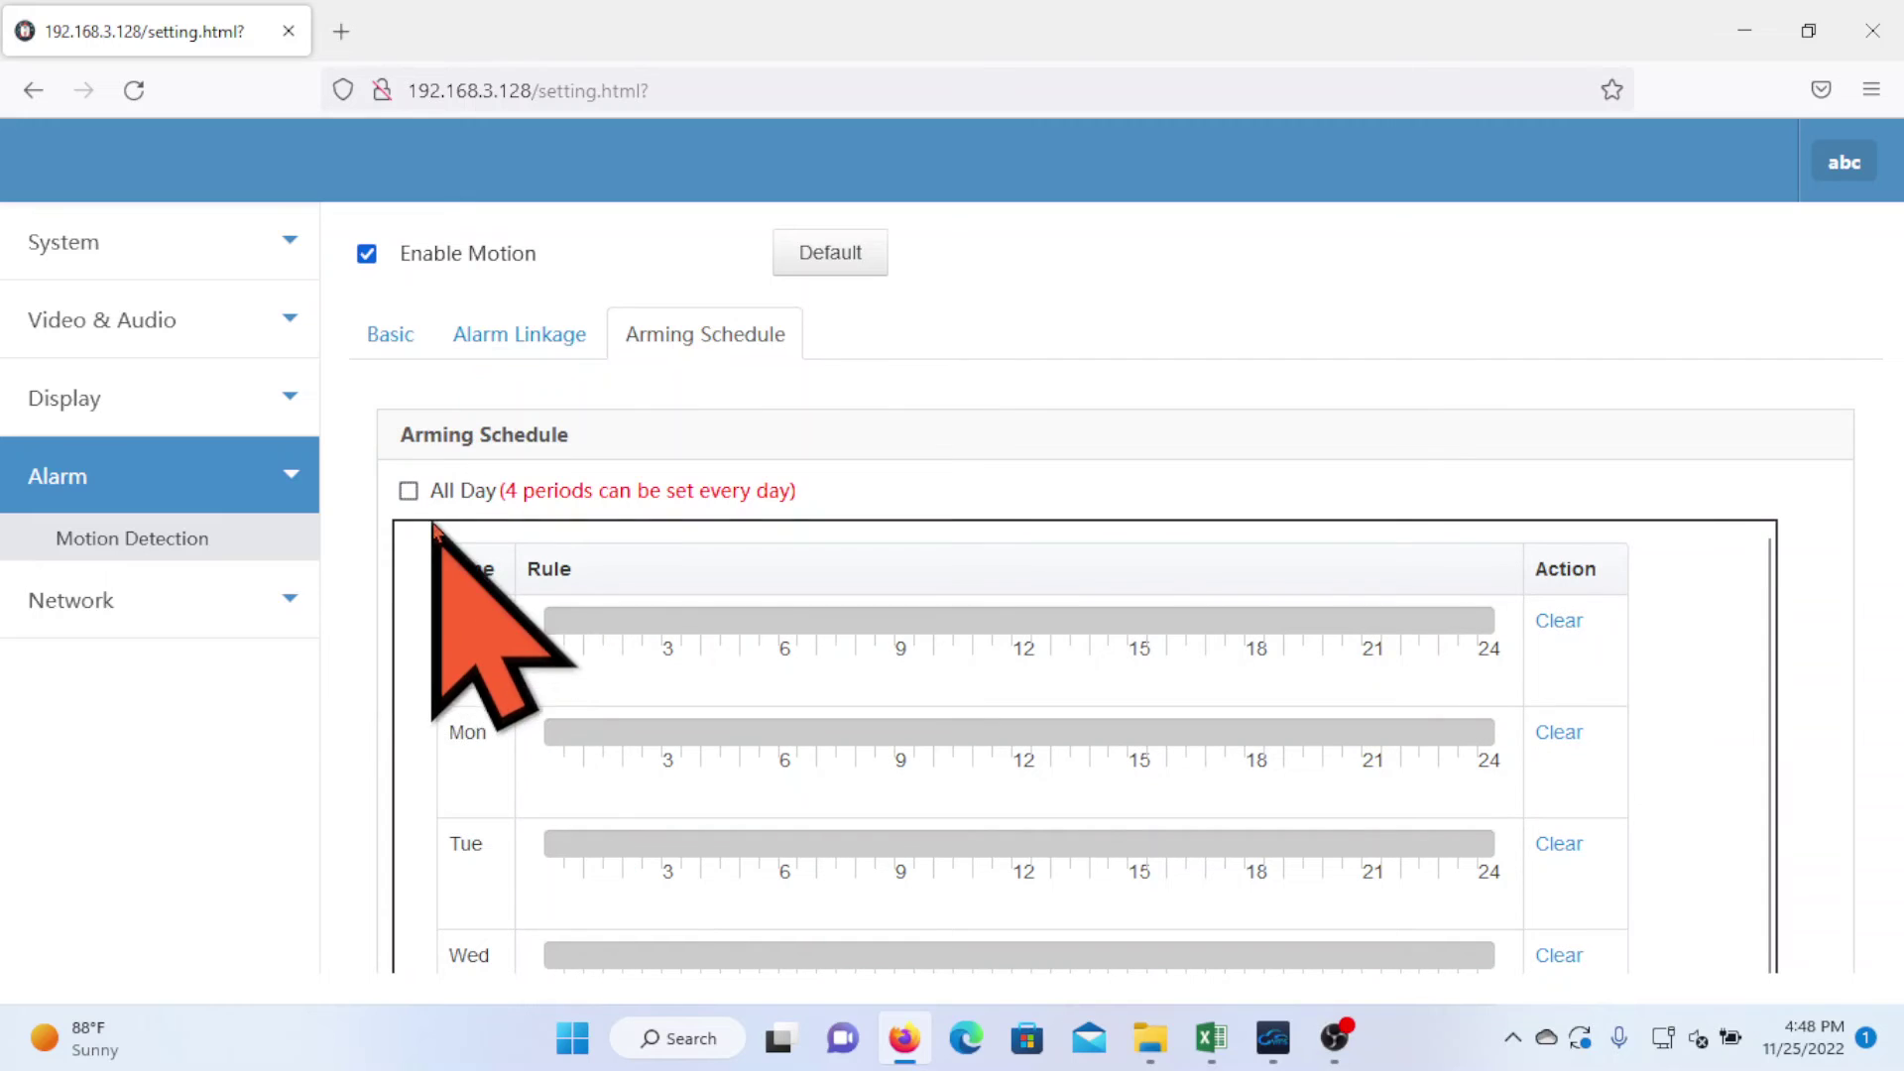
click(409, 491)
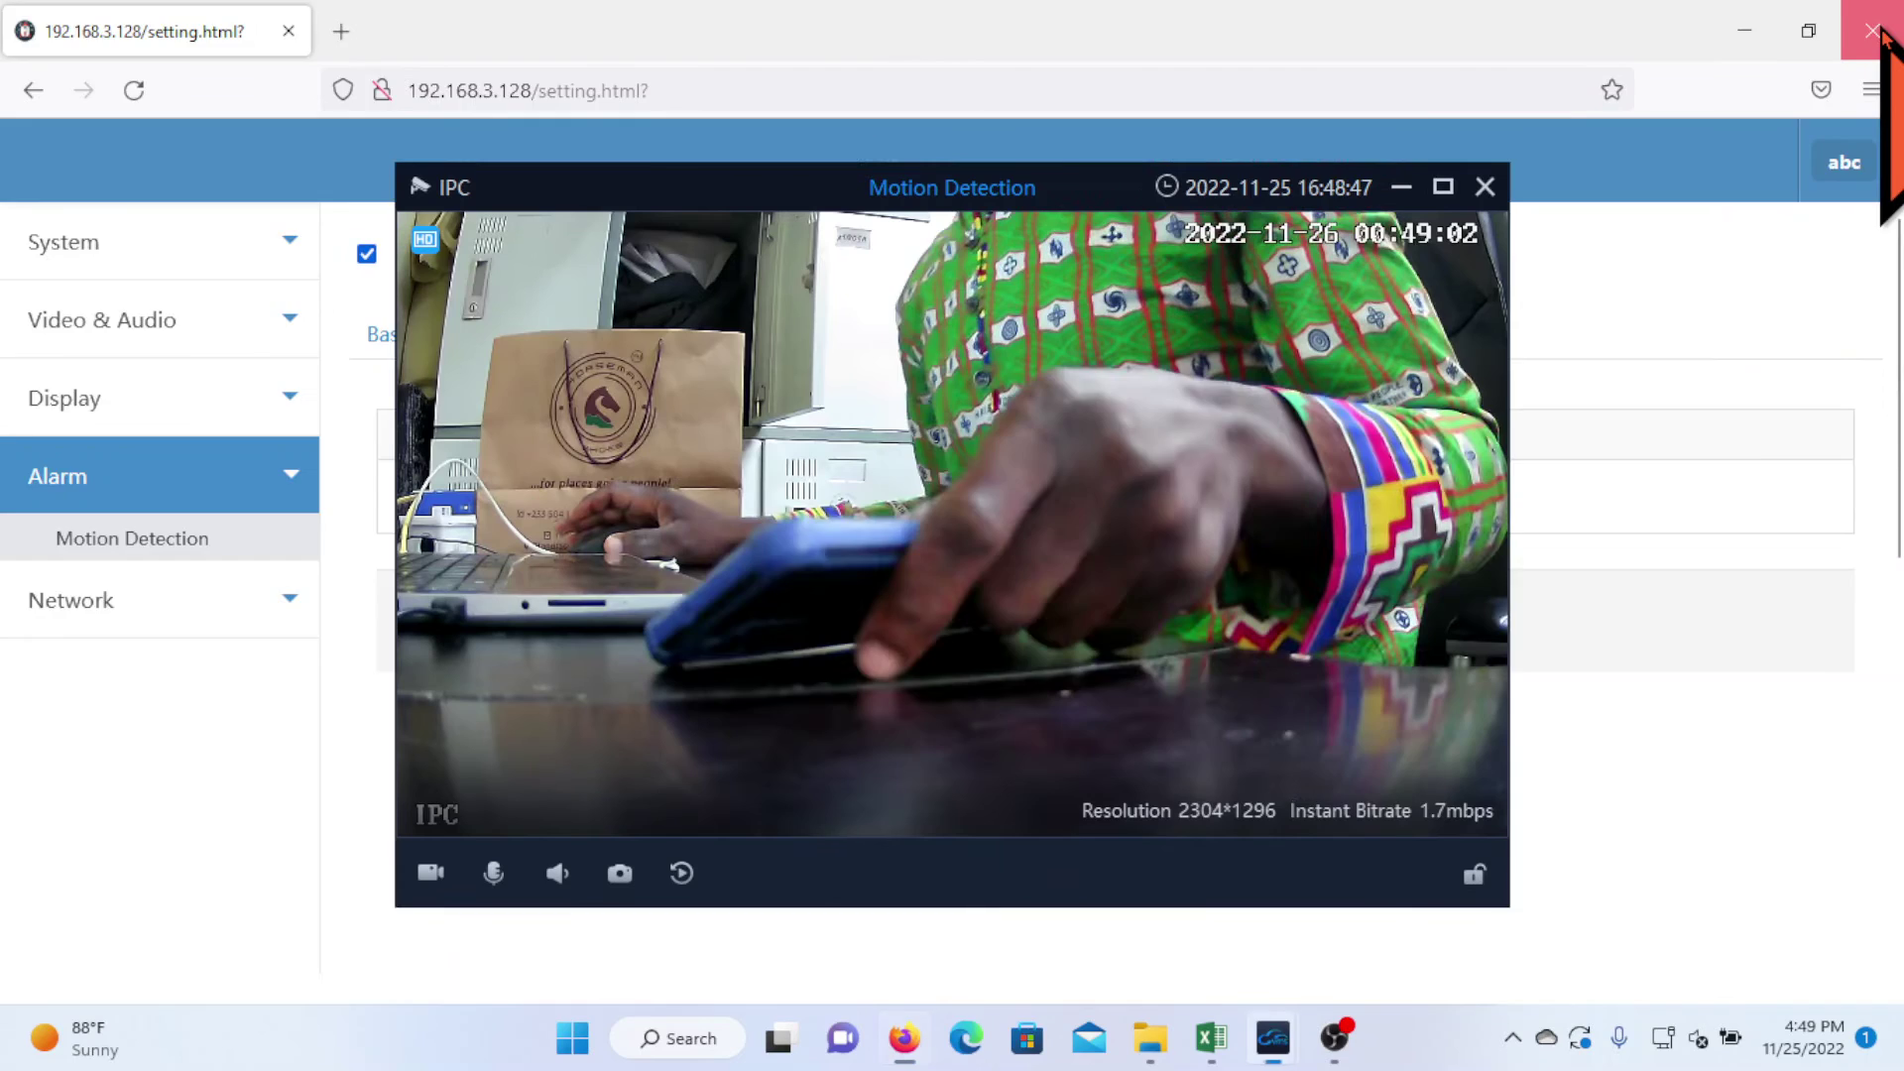
click(1872, 31)
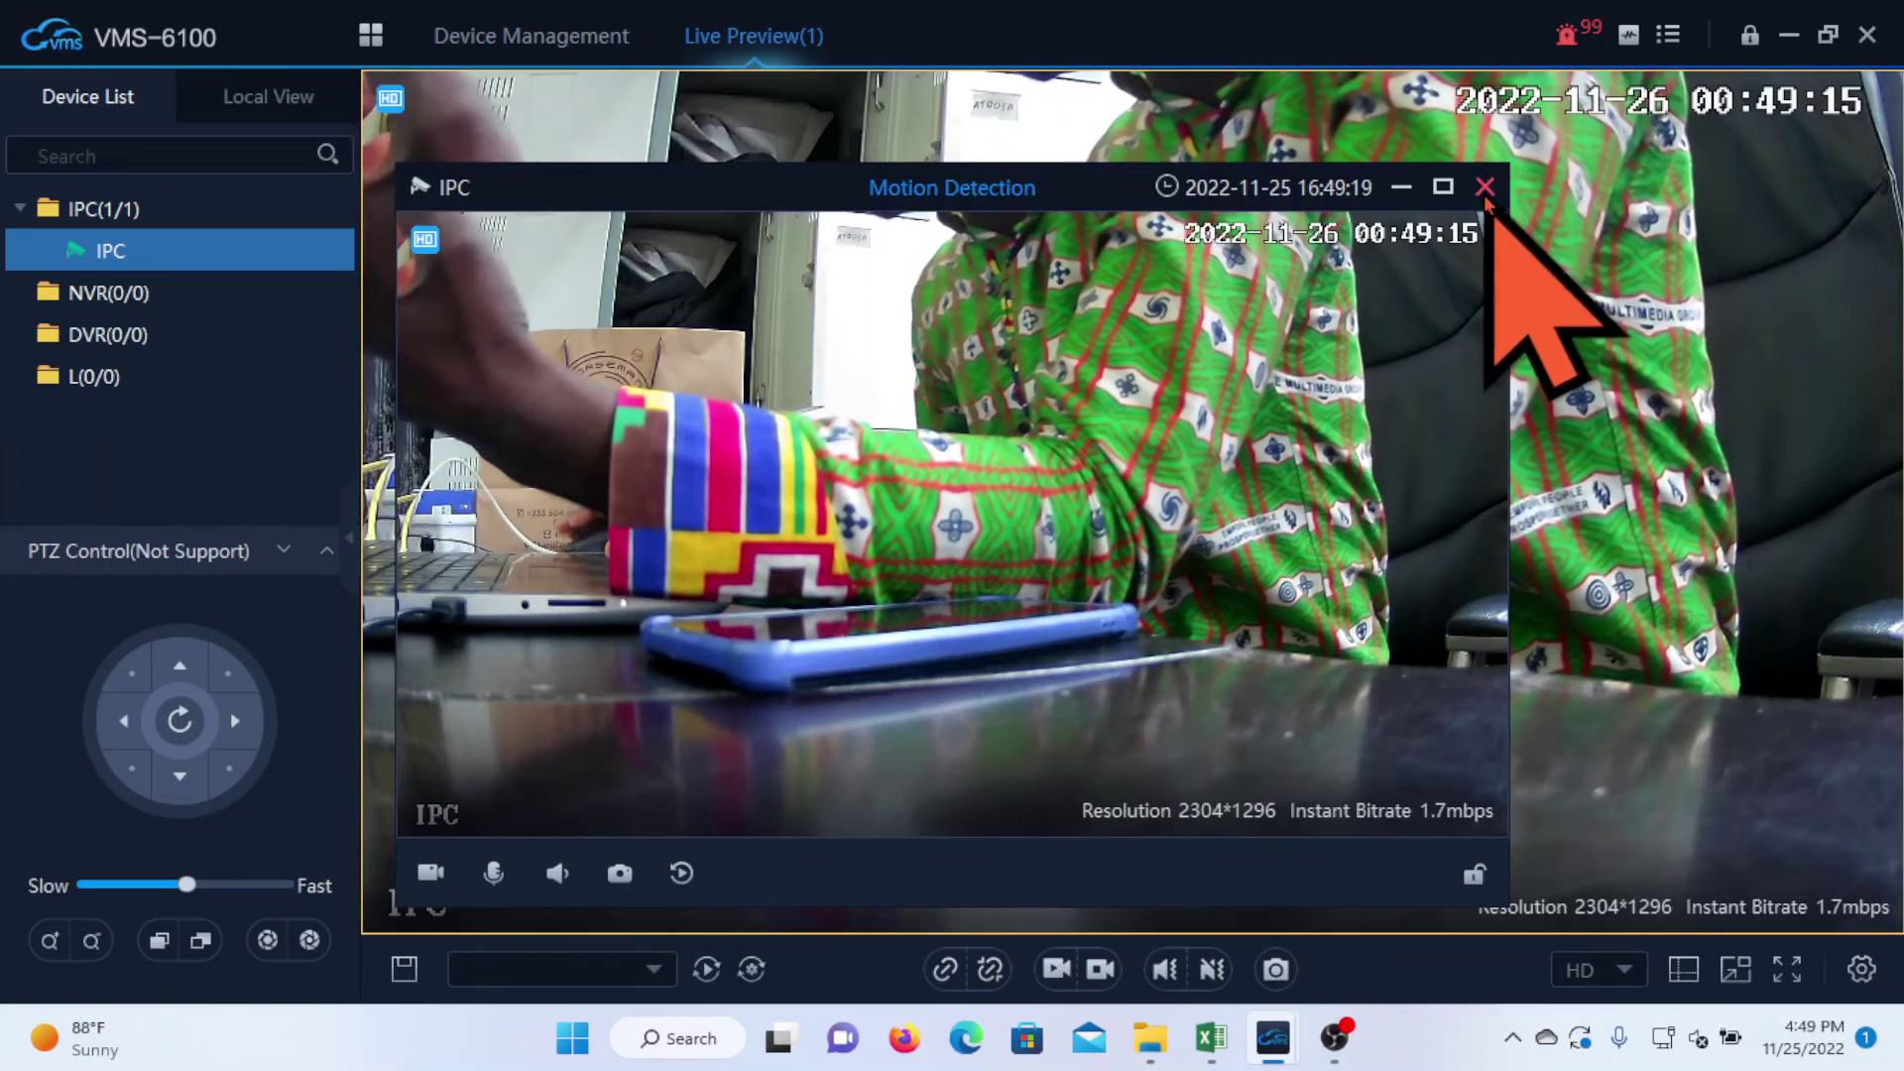
- Close the two Motion Detection alarm pop-ups and minimise VMS-6100 to the desktop
click(1484, 186)
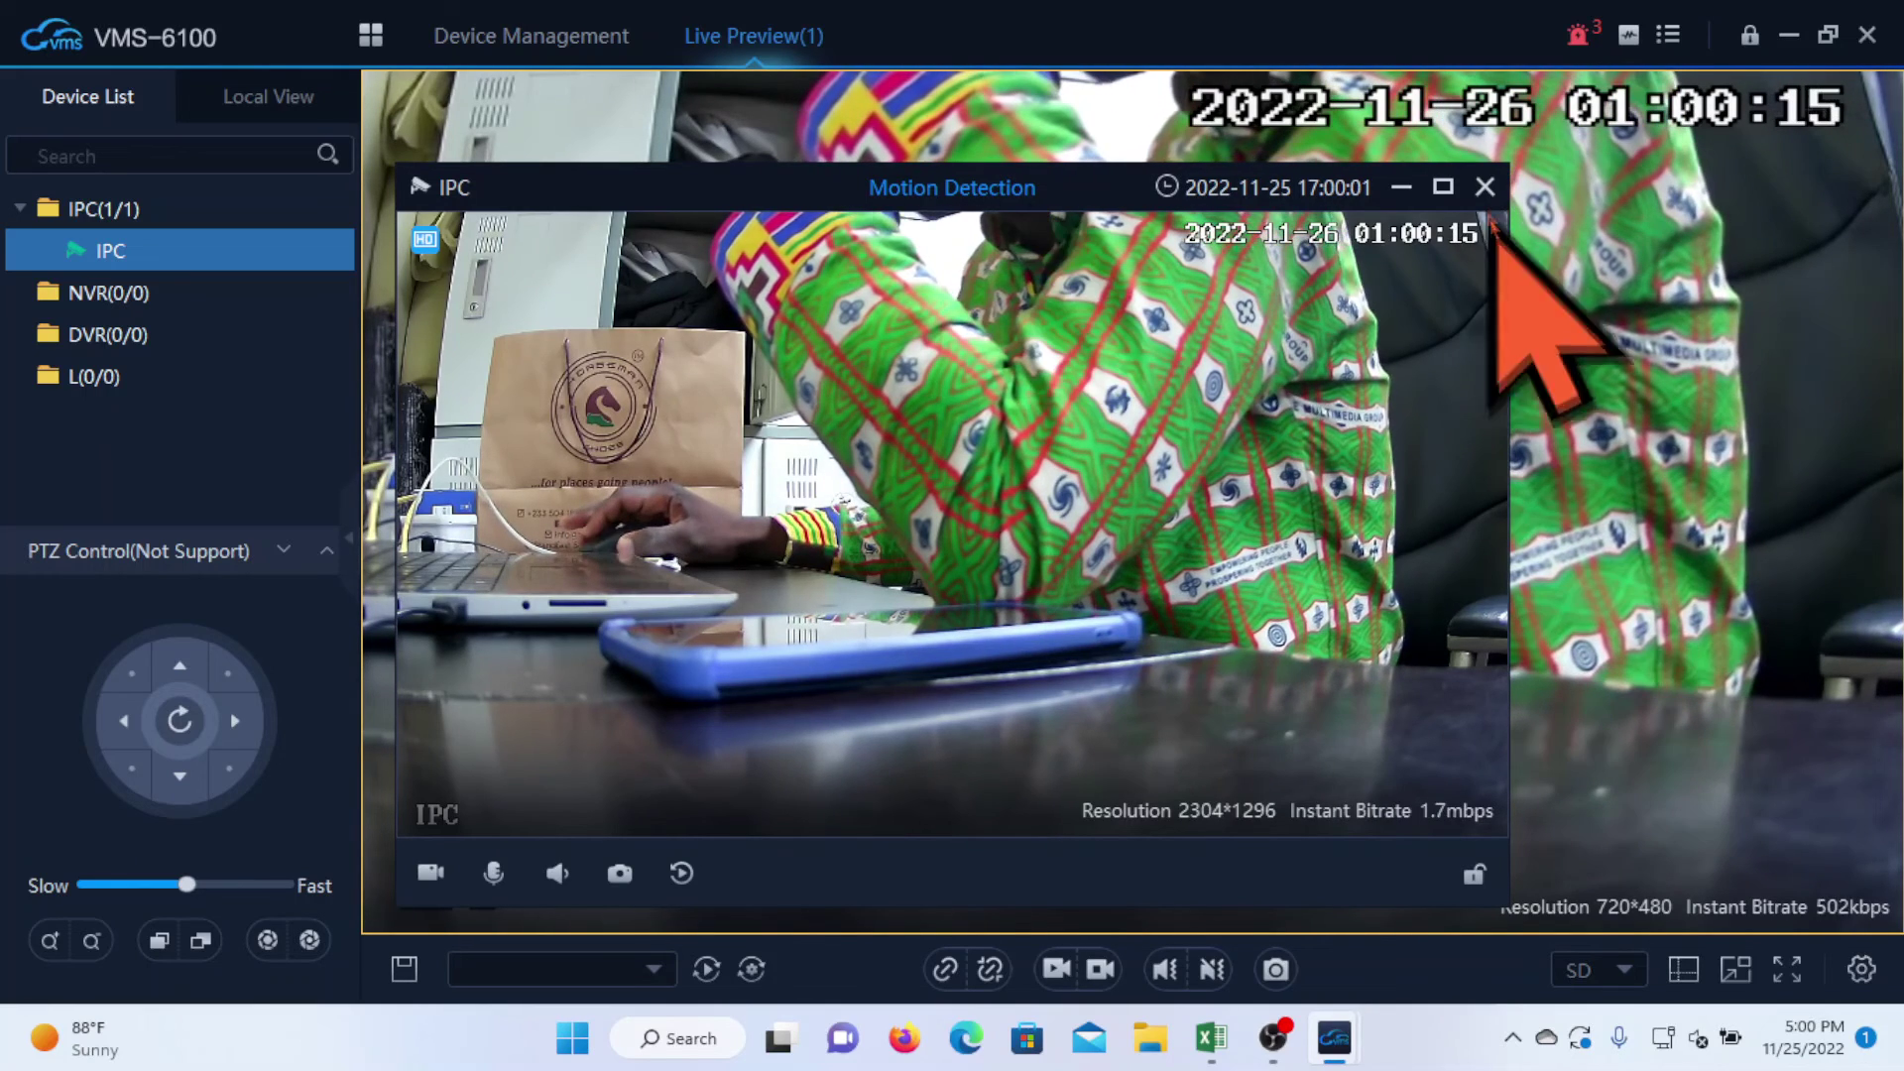
click(1484, 188)
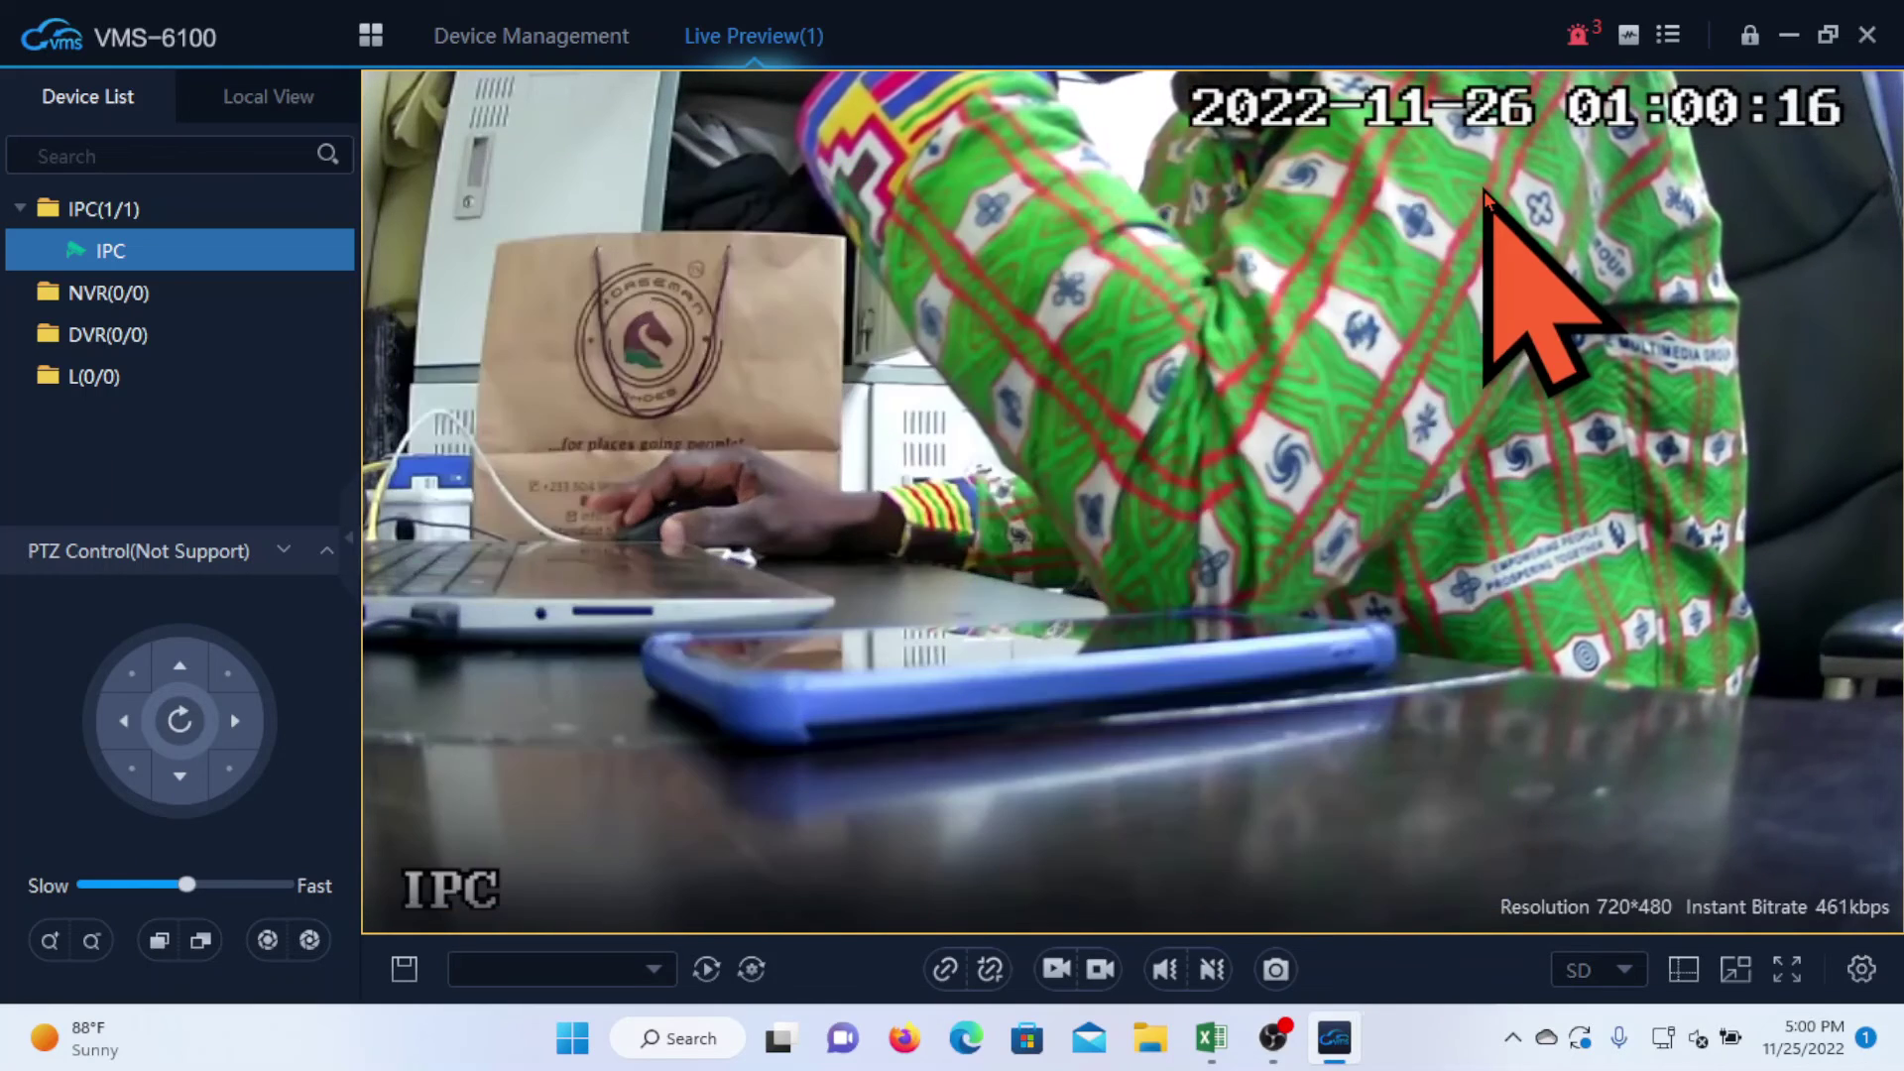
click(1792, 38)
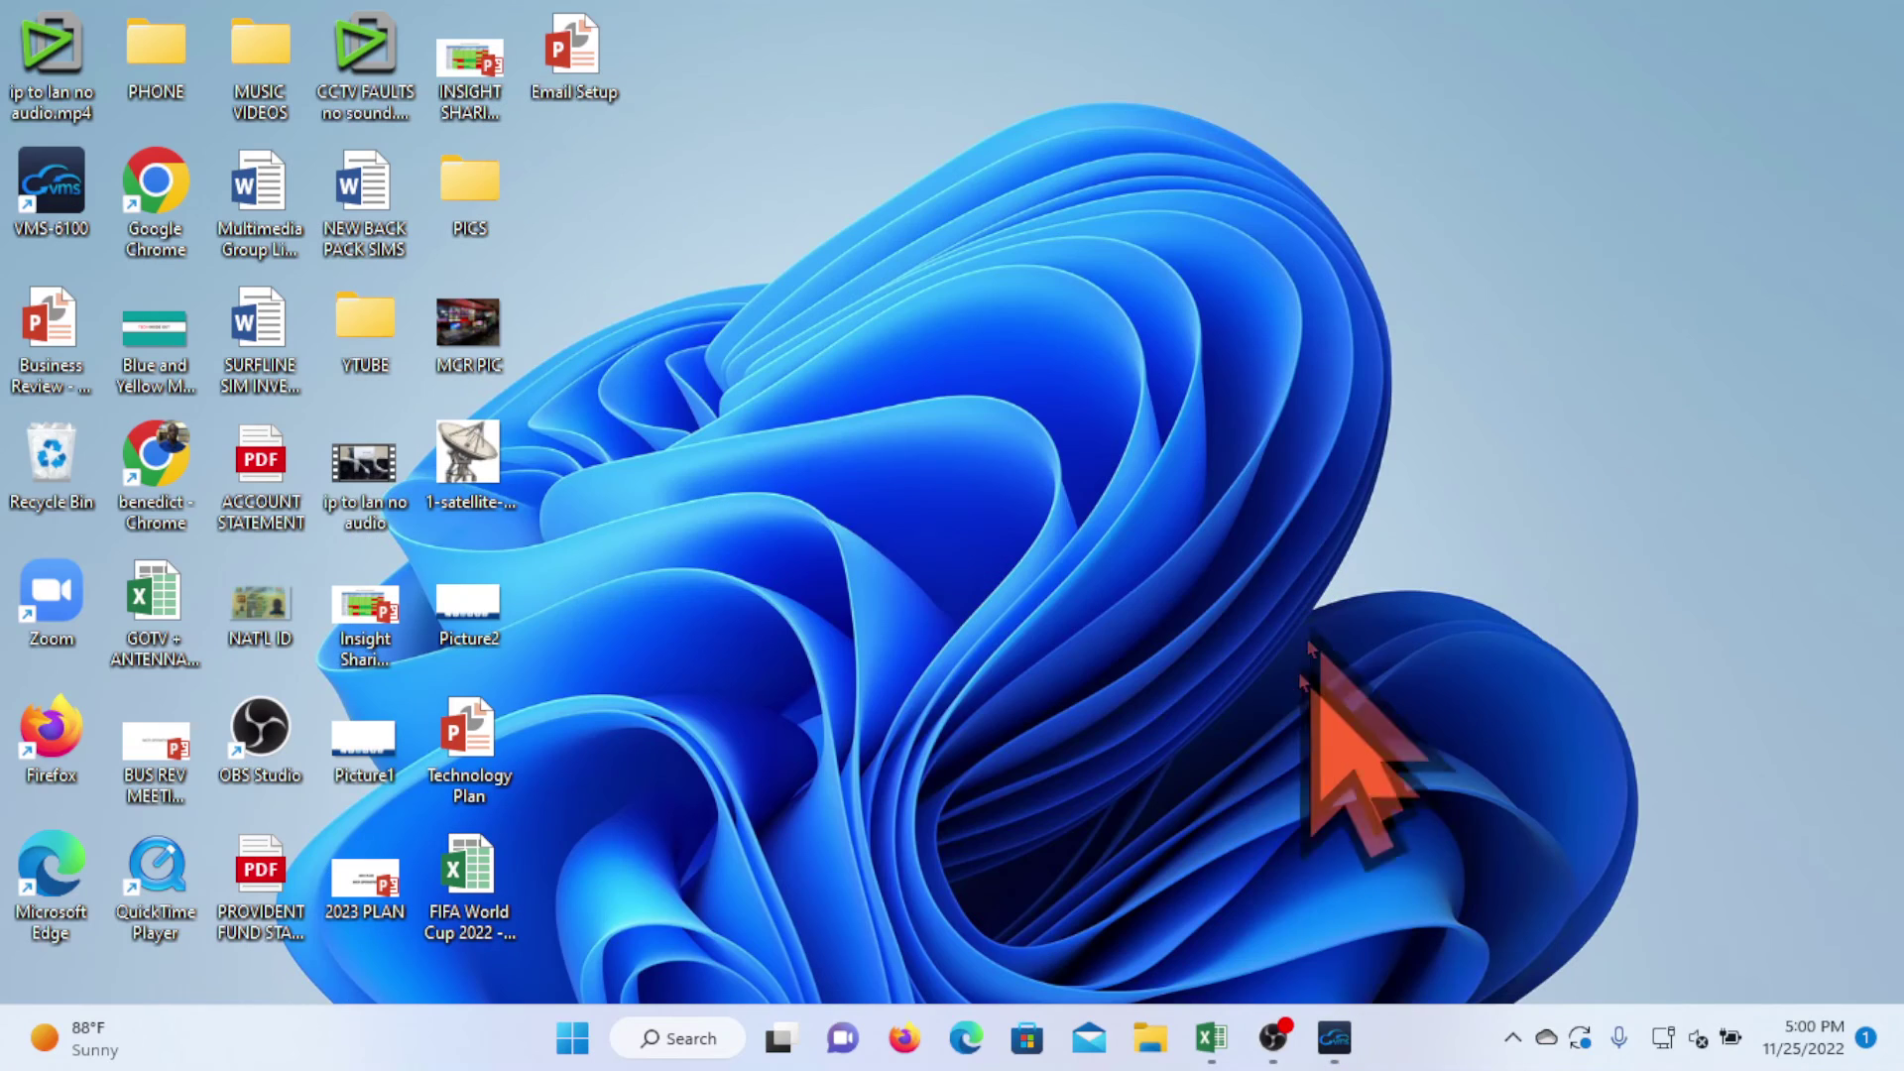
- Launch Chrome and open the chosen Google account's Gmail inbox
double_click(174, 445)
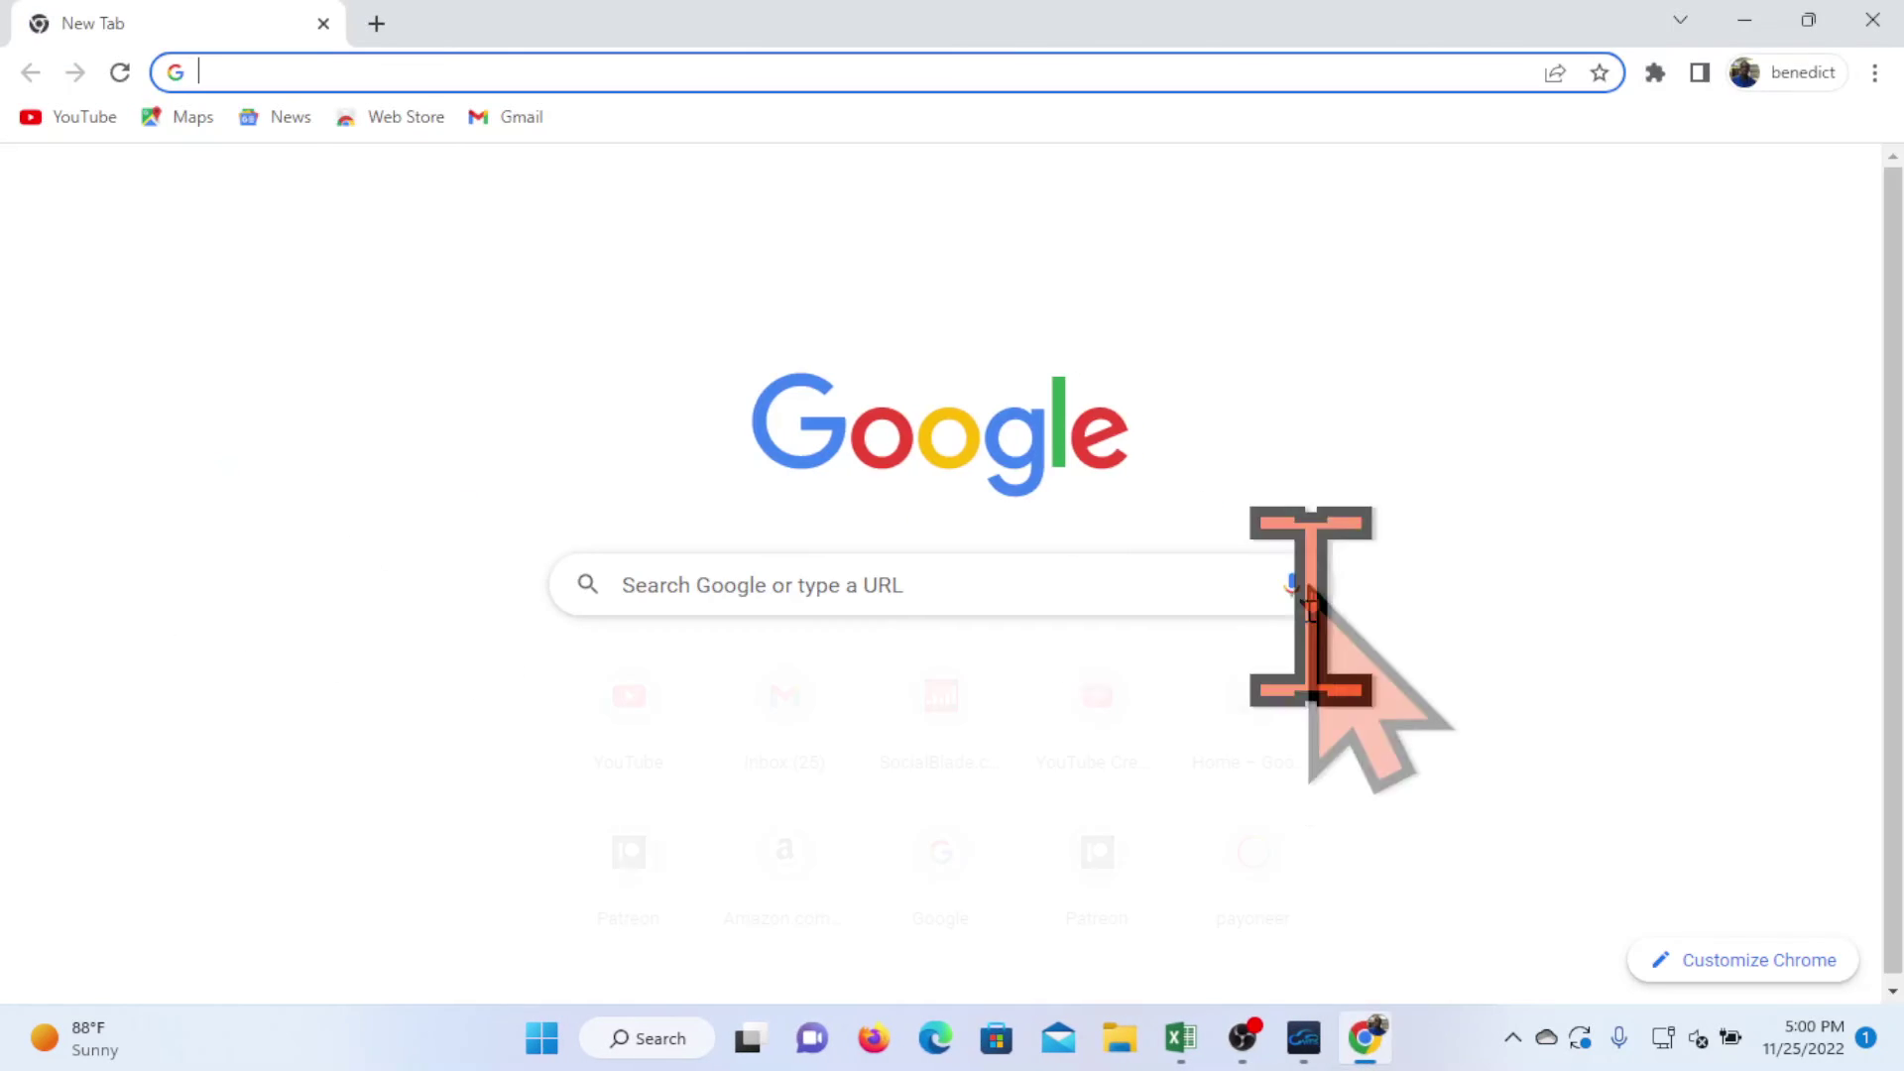
click(1836, 207)
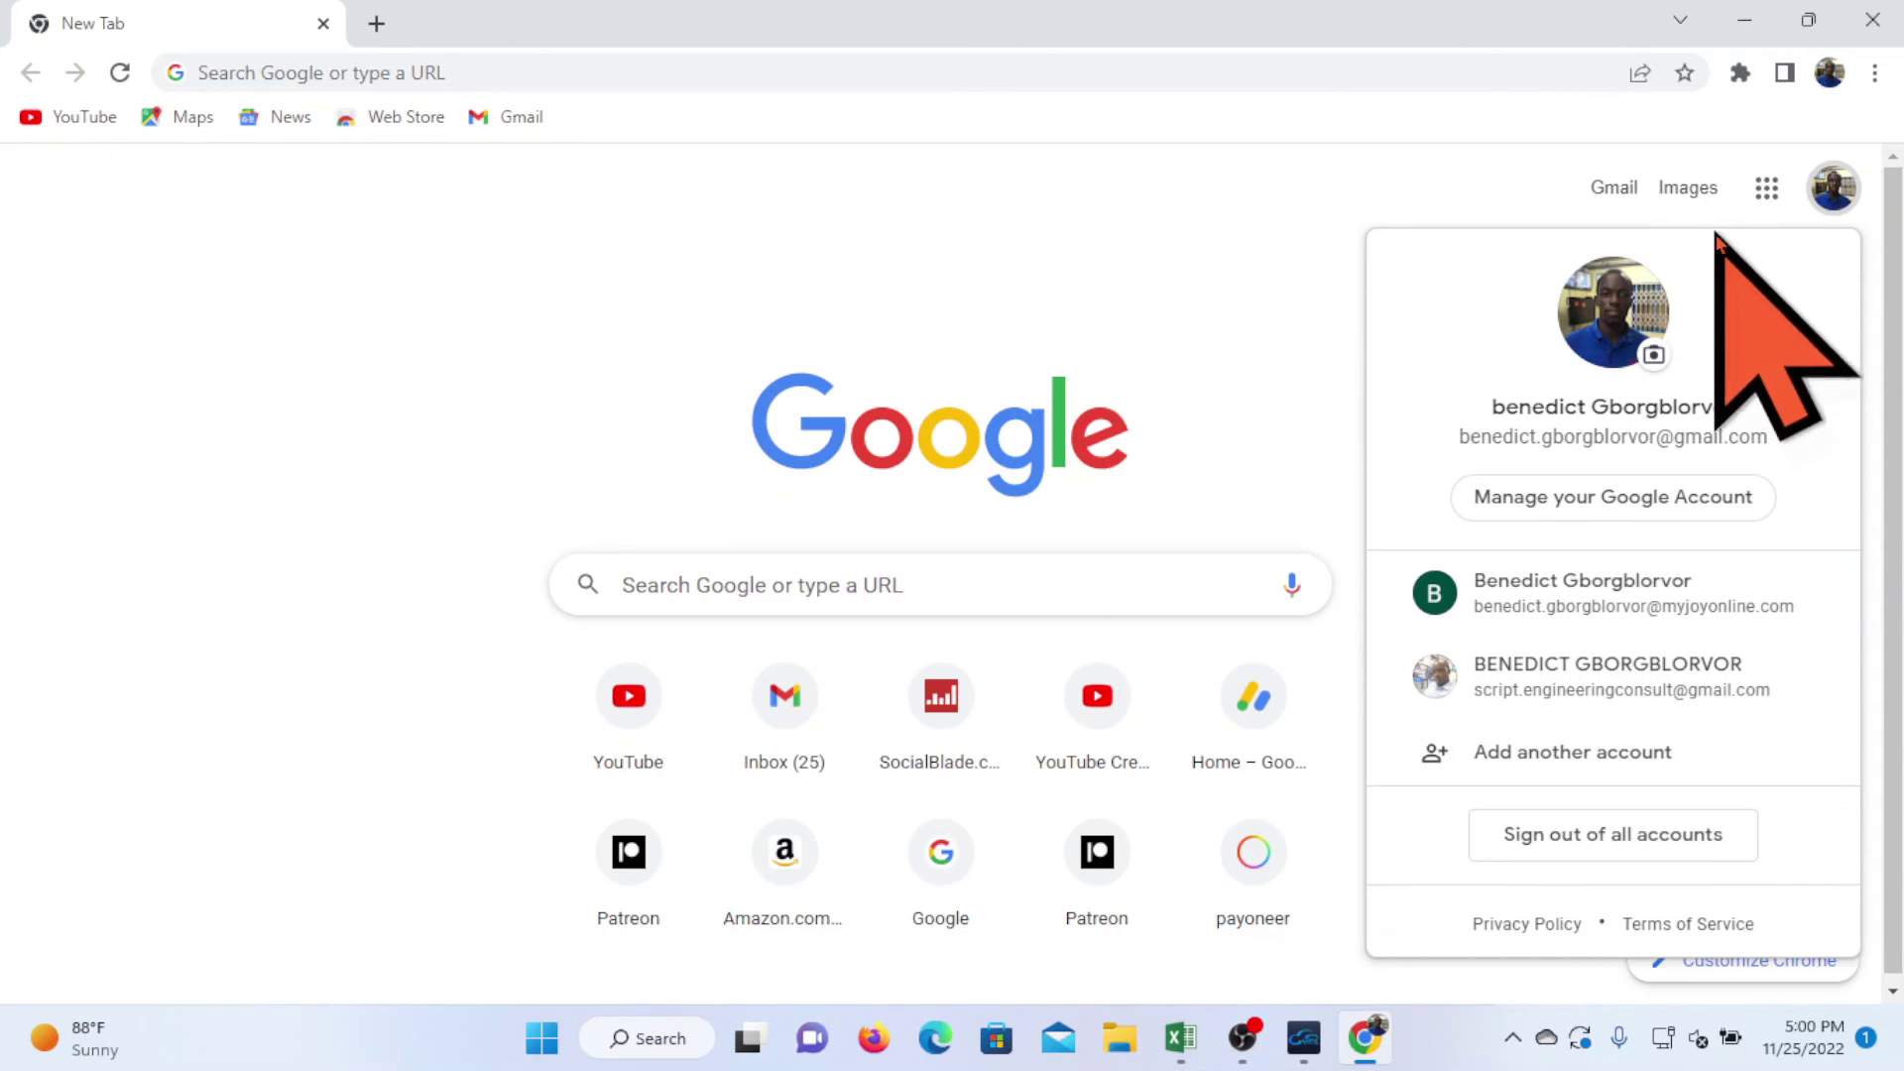
click(1631, 200)
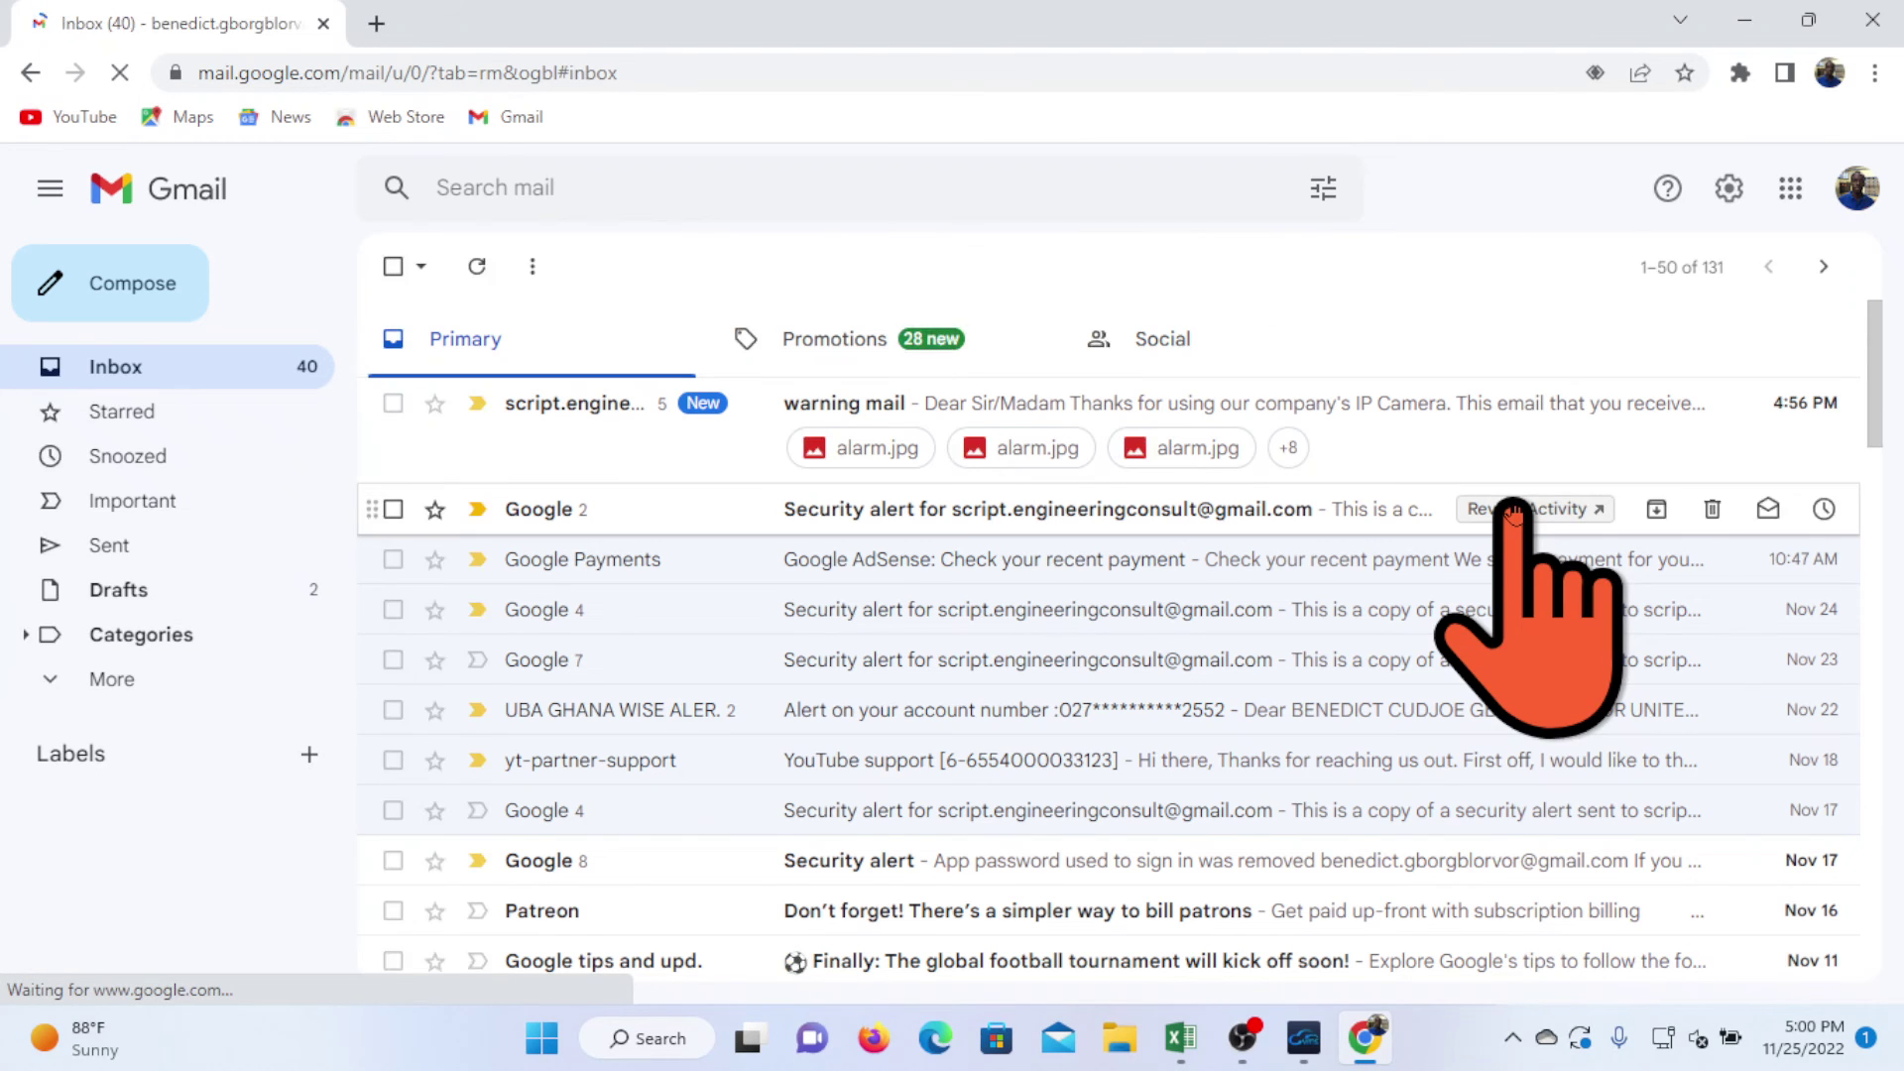
- Open the camera's warning mail and view its alarm.jpg motion snapshot
click(1329, 408)
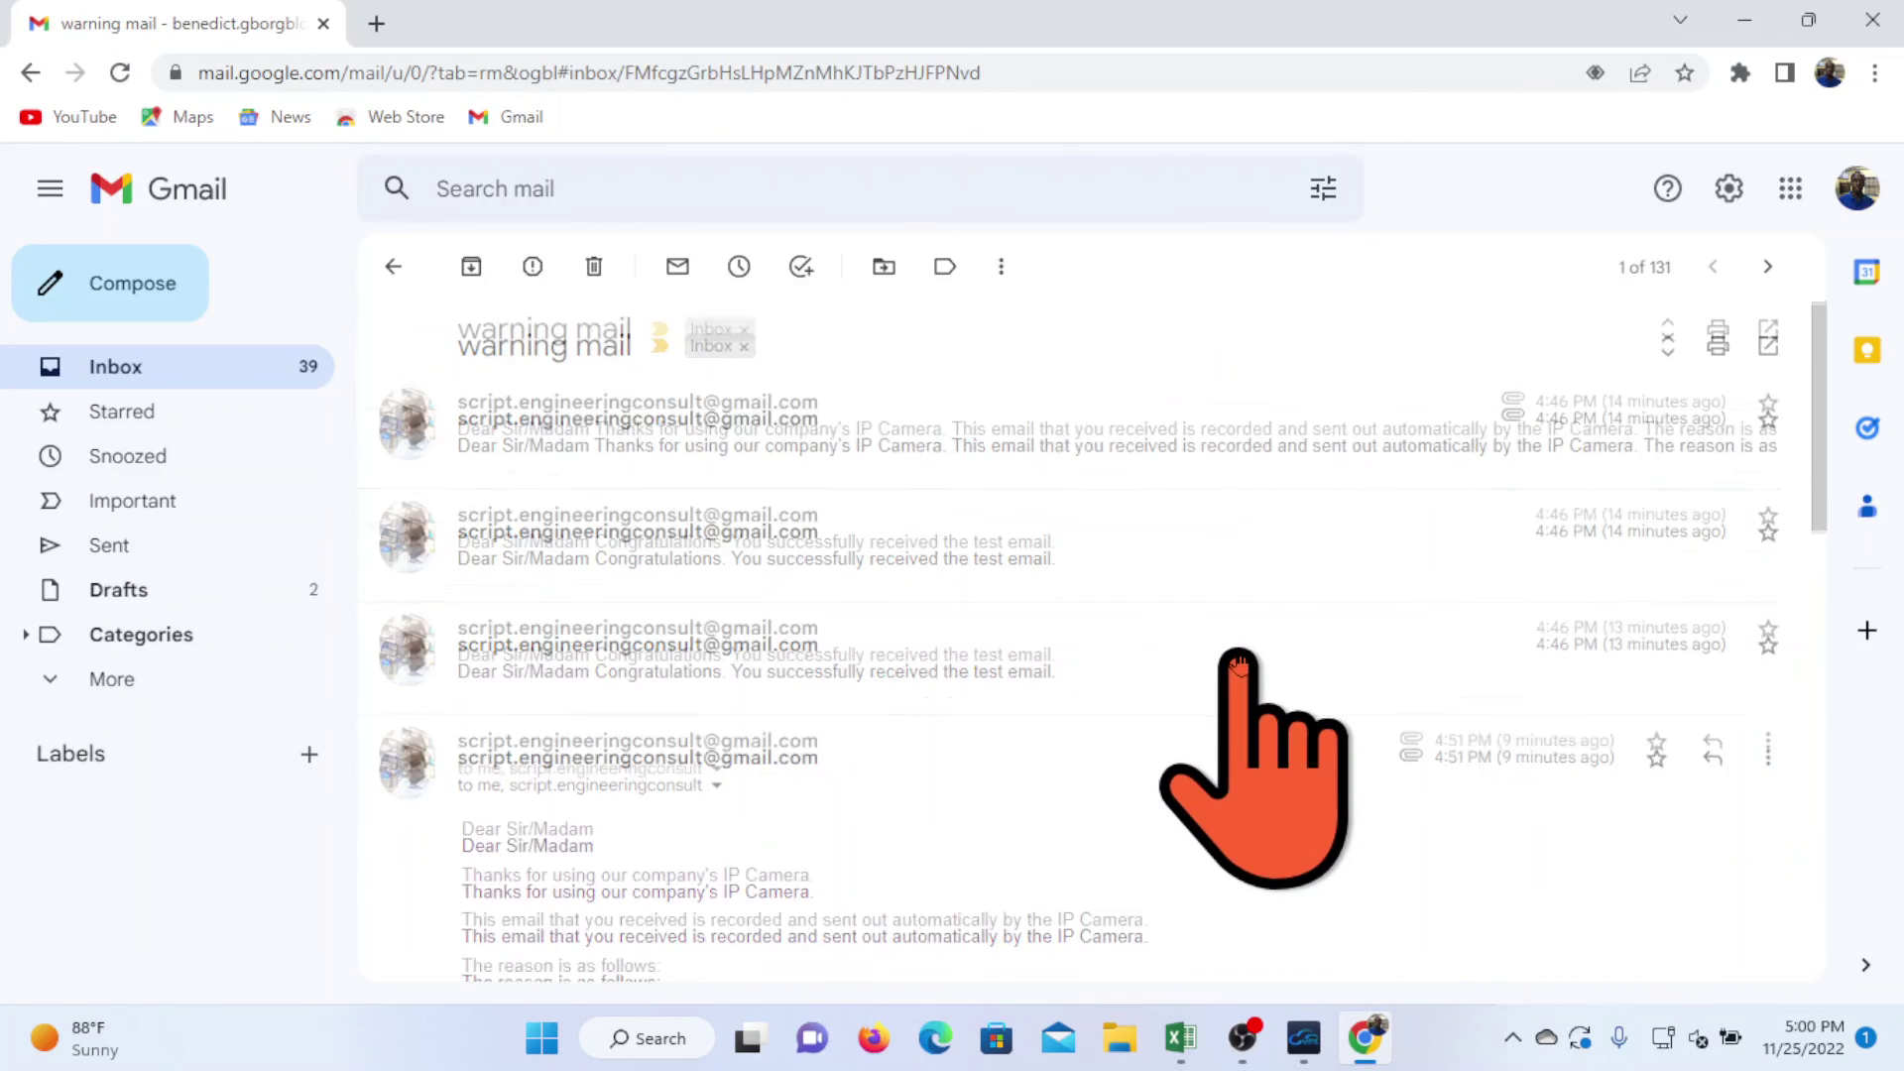
scroll(1240, 655, down, 5)
scroll(1240, 652, down, 15)
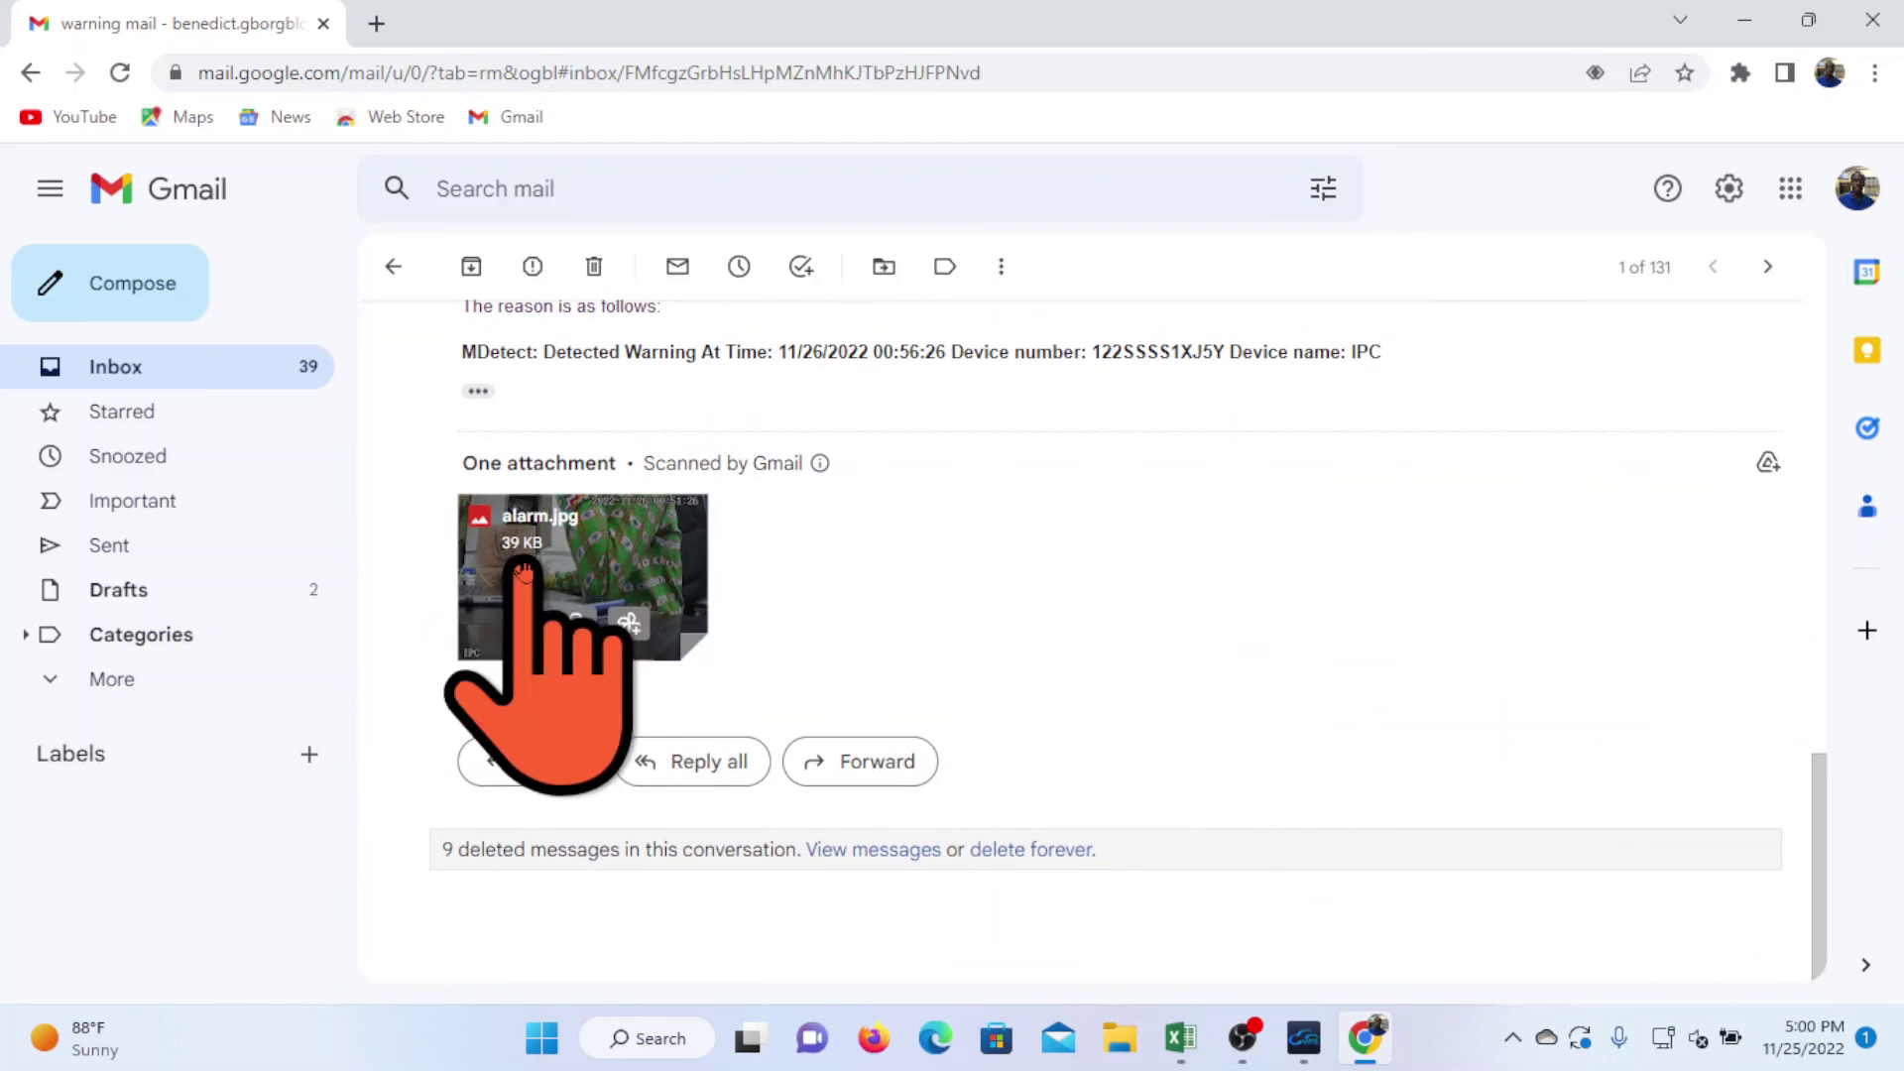
click(617, 540)
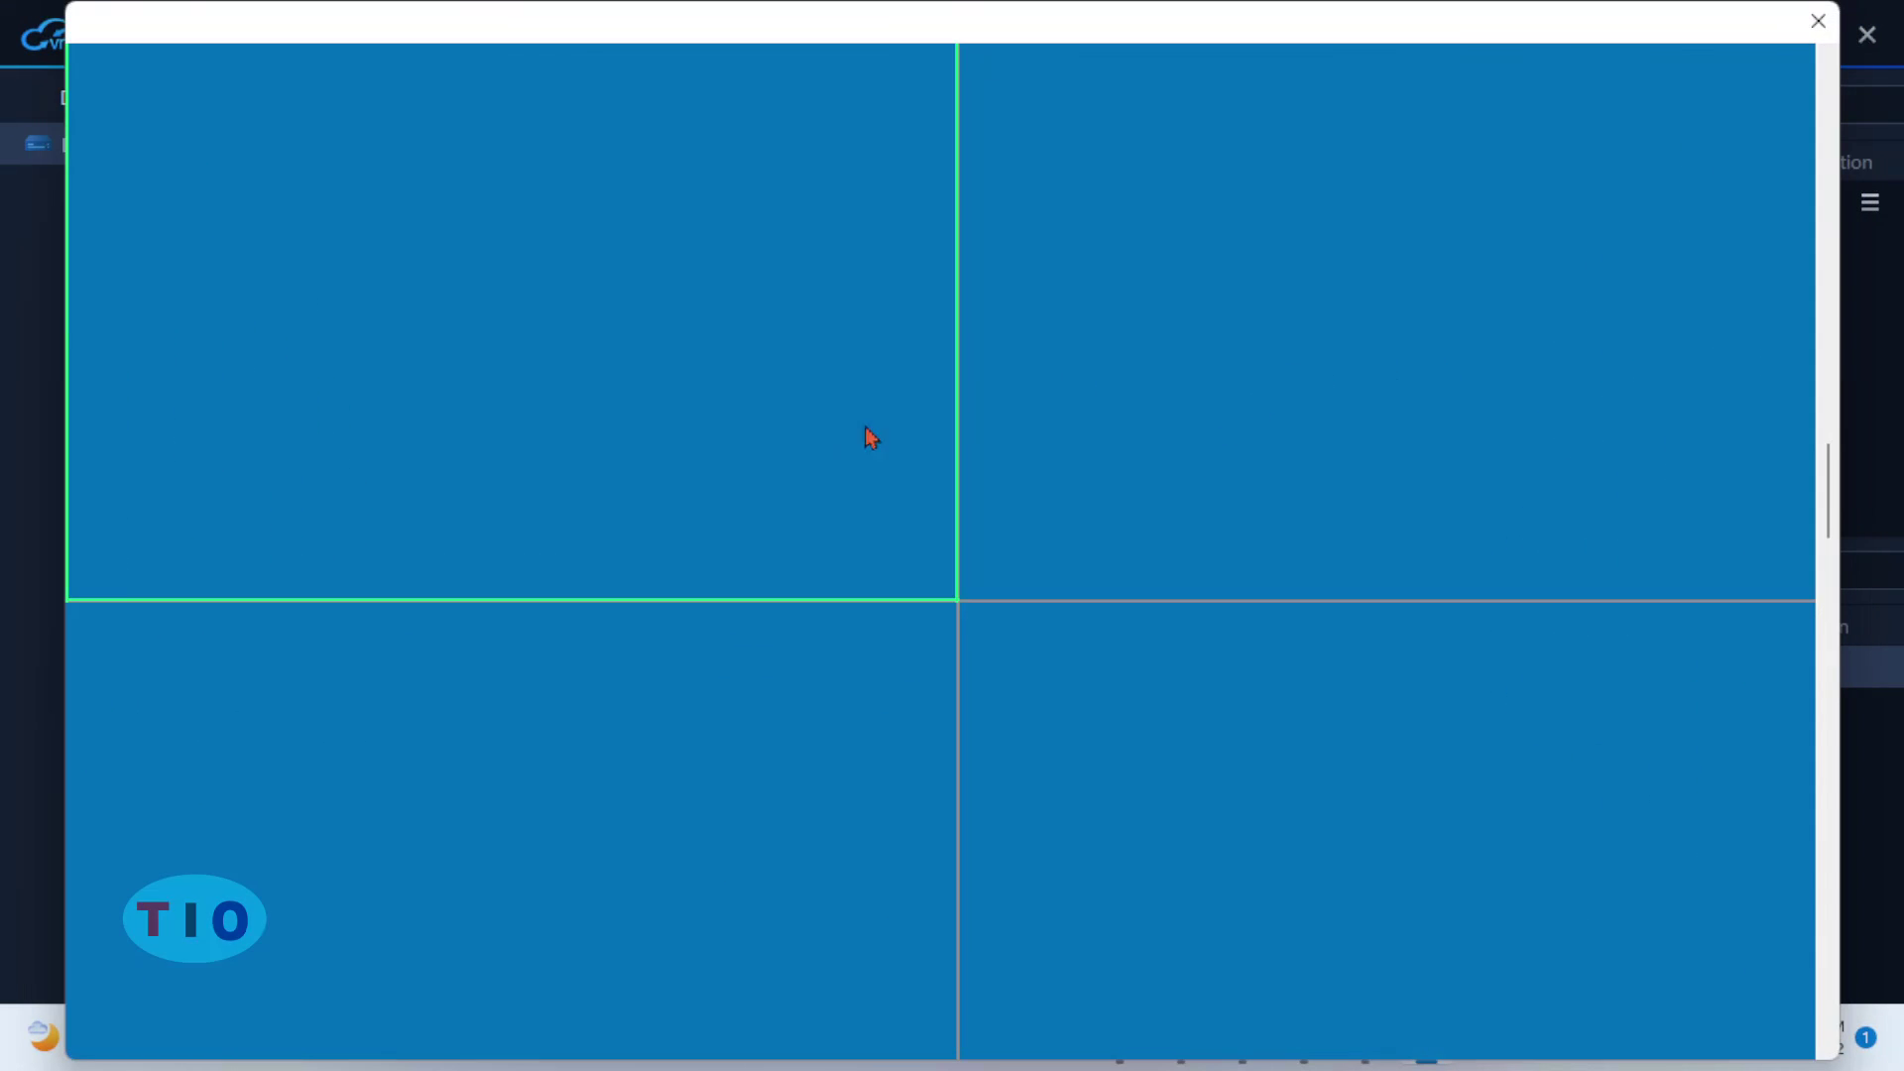
- Open the NVR's System Setup from the live view and show the Alarm > E-Mail page
right_click(836, 471)
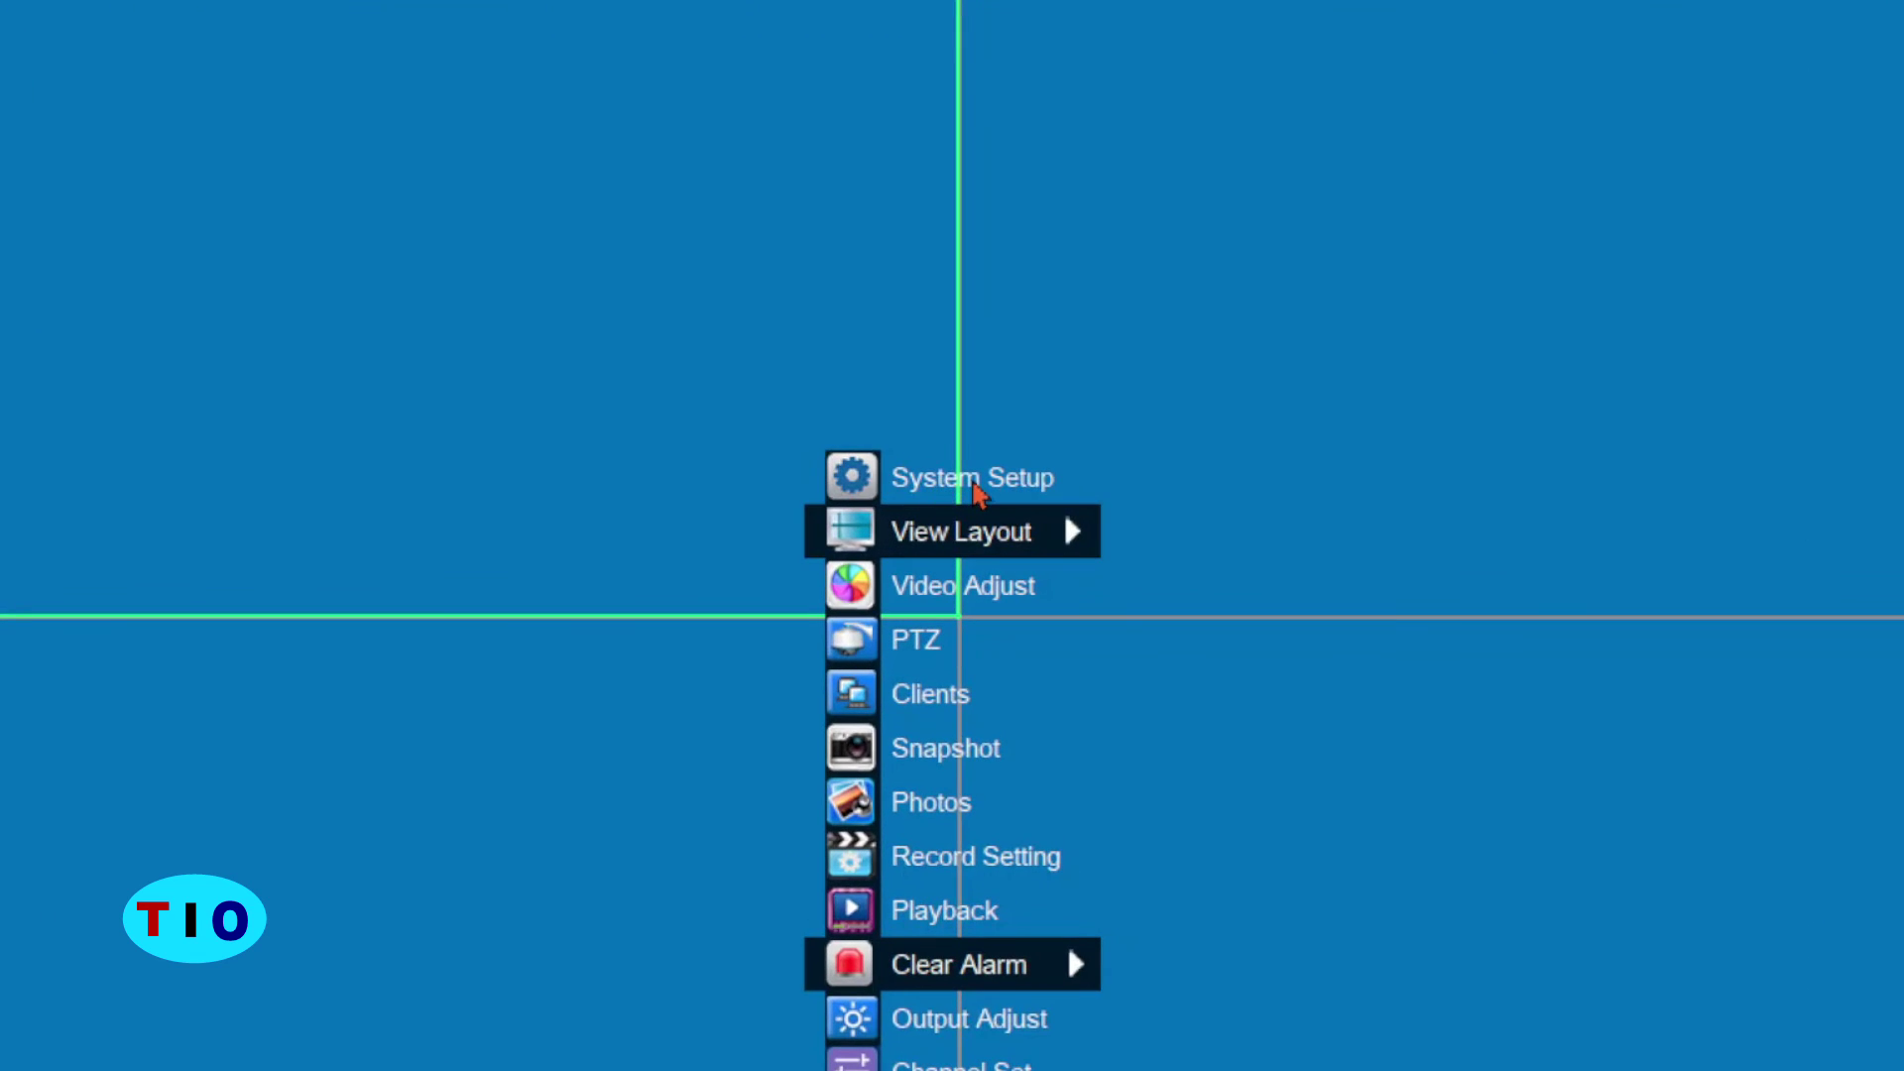
click(977, 484)
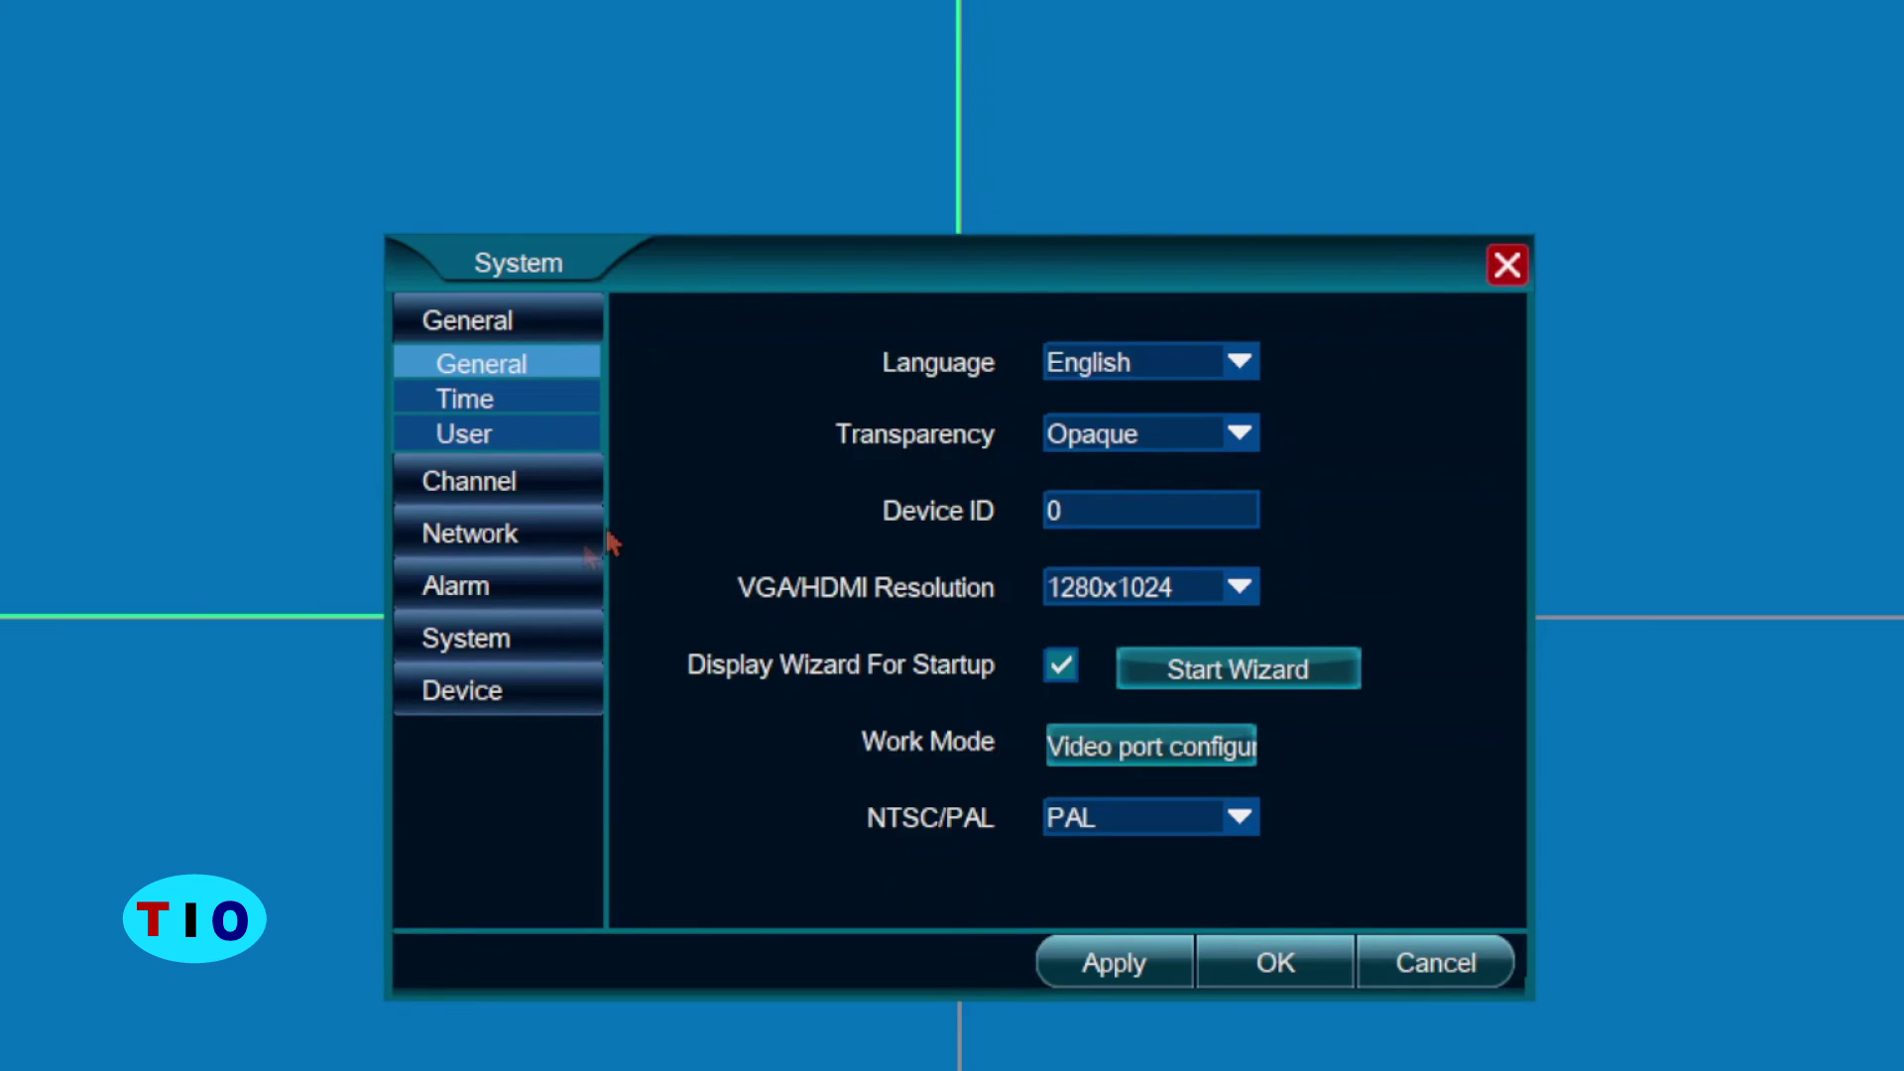
click(544, 584)
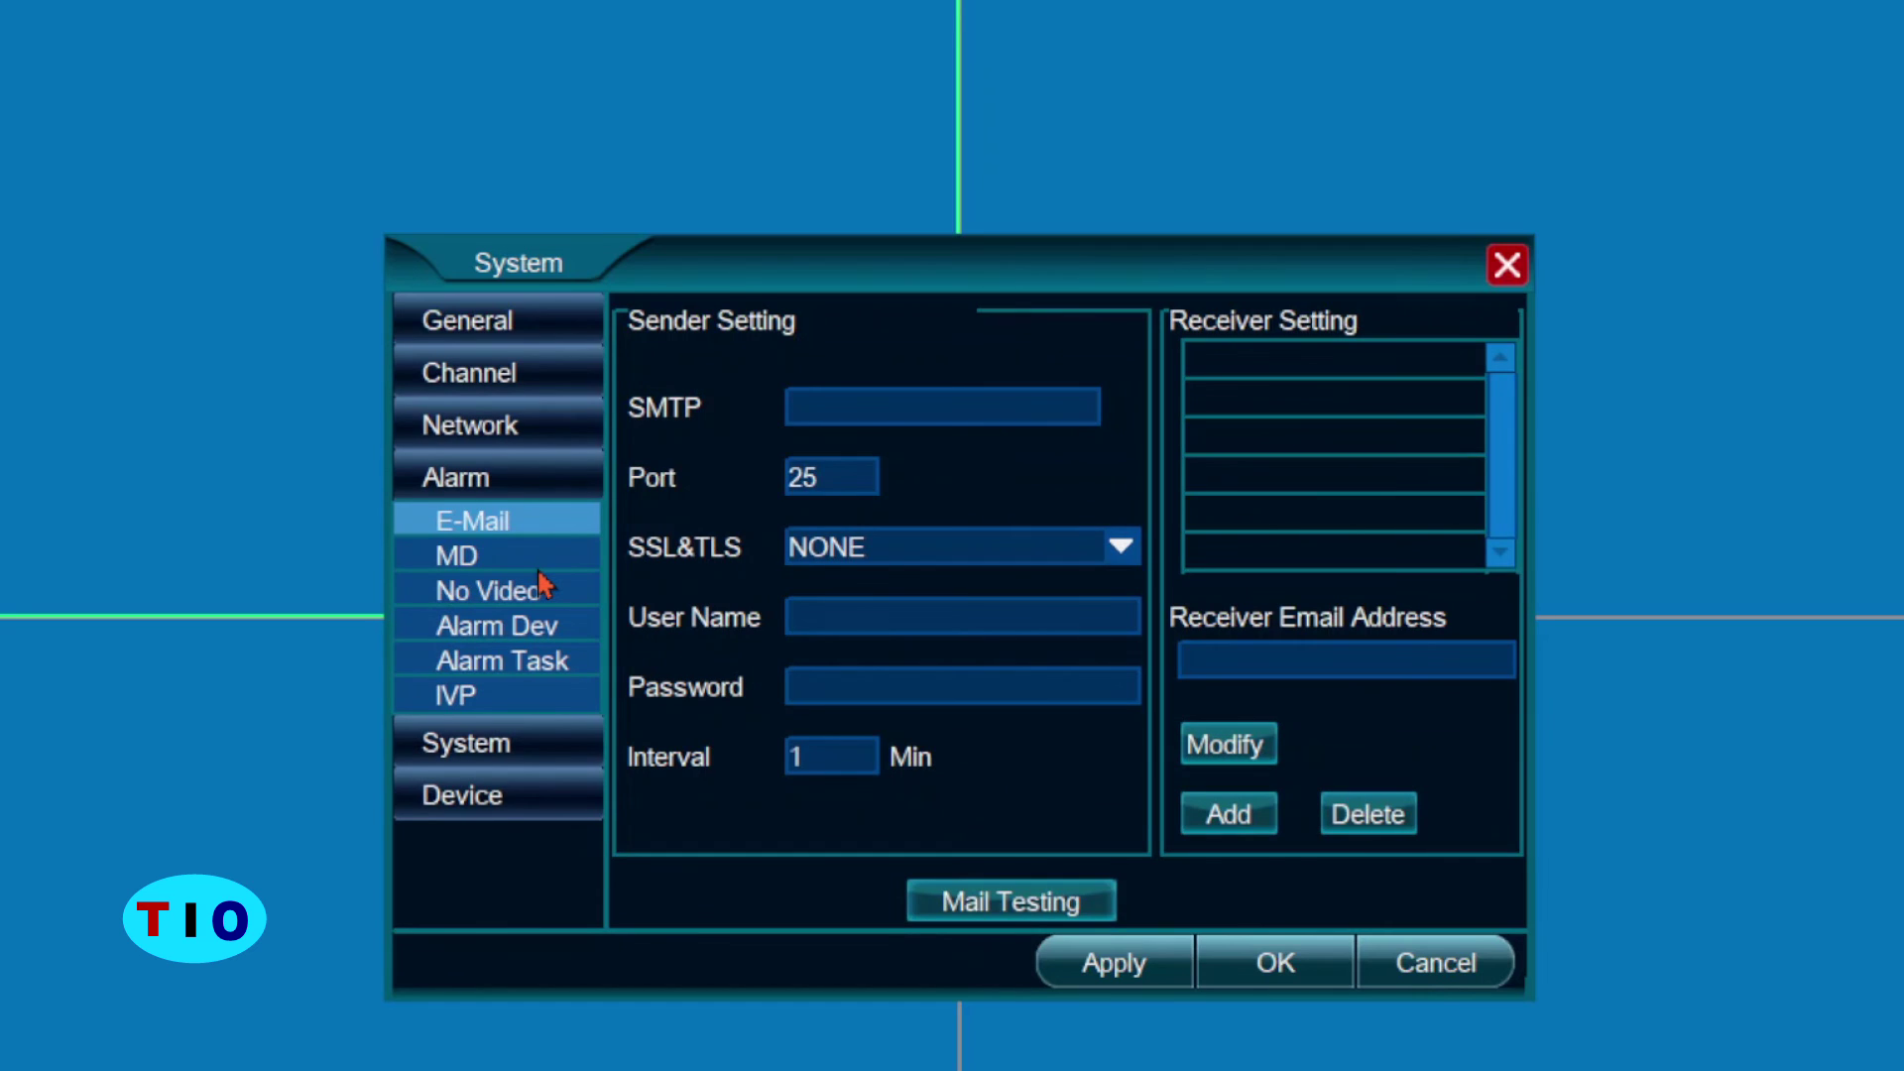